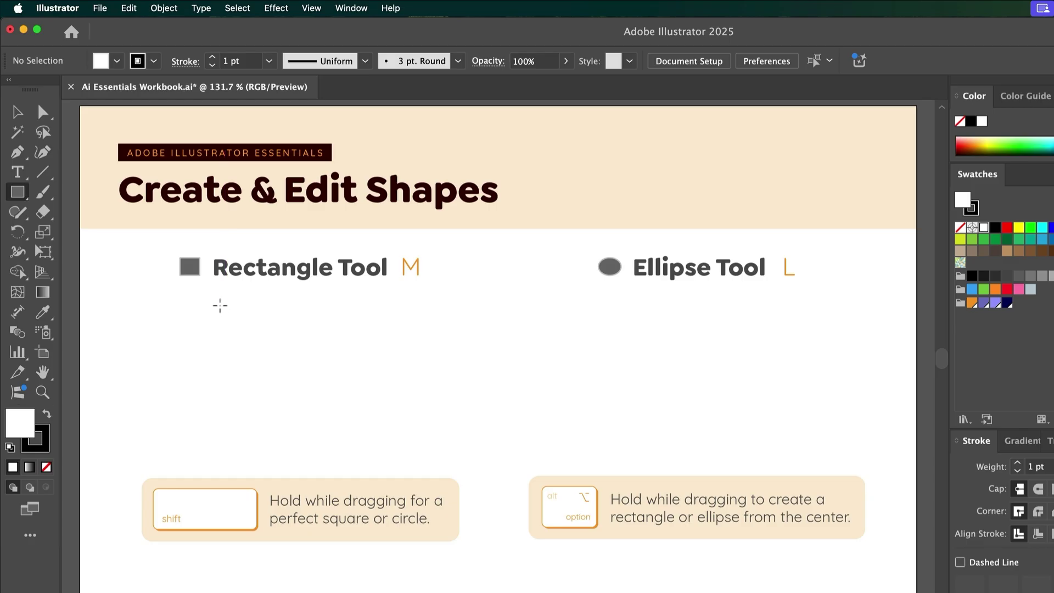
{"action": "left_click_drag", "start_coordinate": [219, 305], "coordinate": [391, 434]}
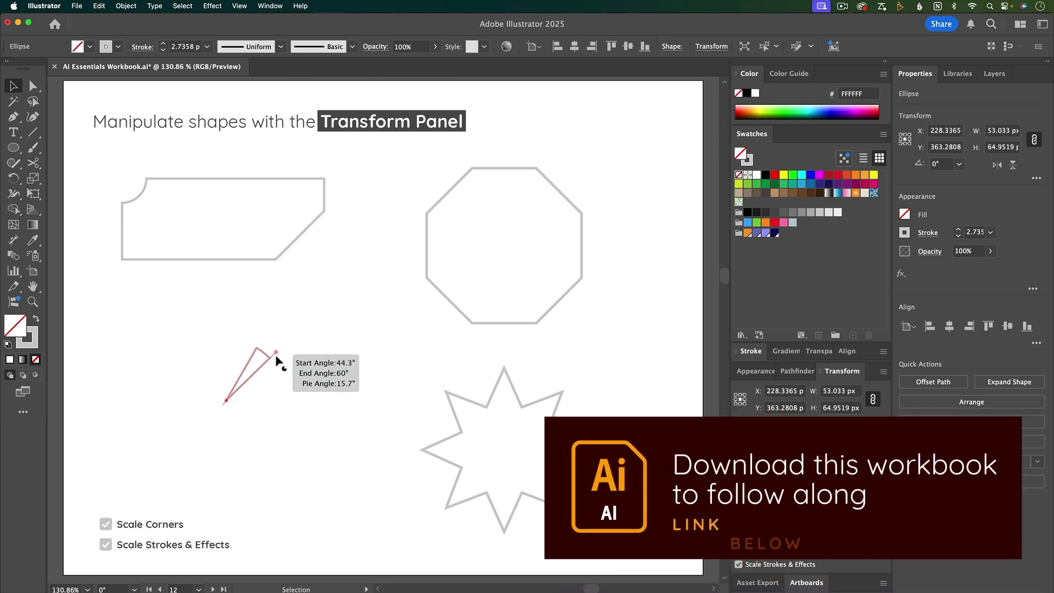
{"action": "left_click_drag", "start_coordinate": [276, 356], "coordinate": [271, 439]}
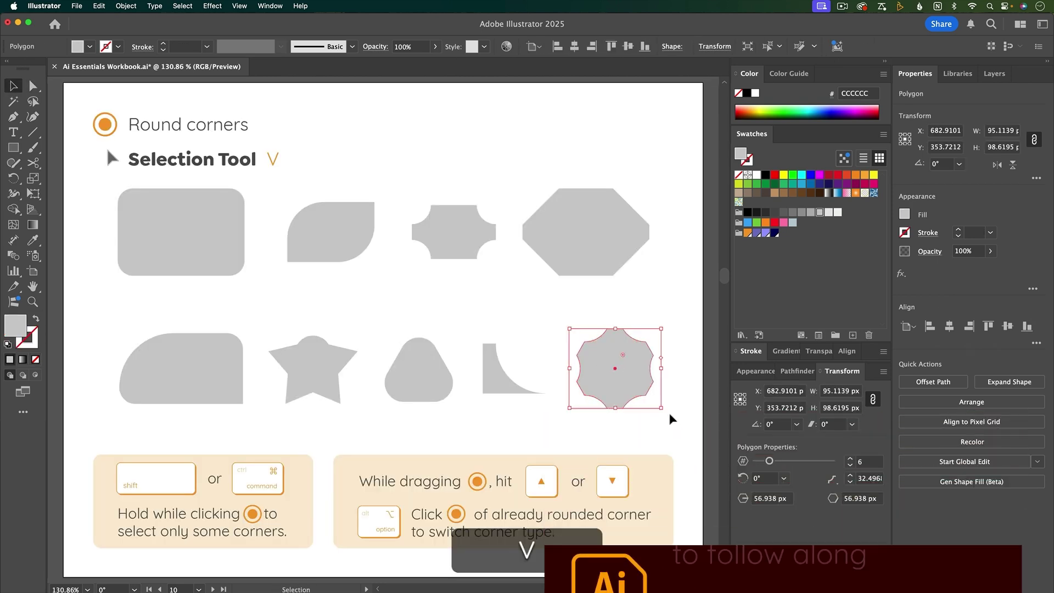
{"action": "left_click", "coordinate": [670, 419]}
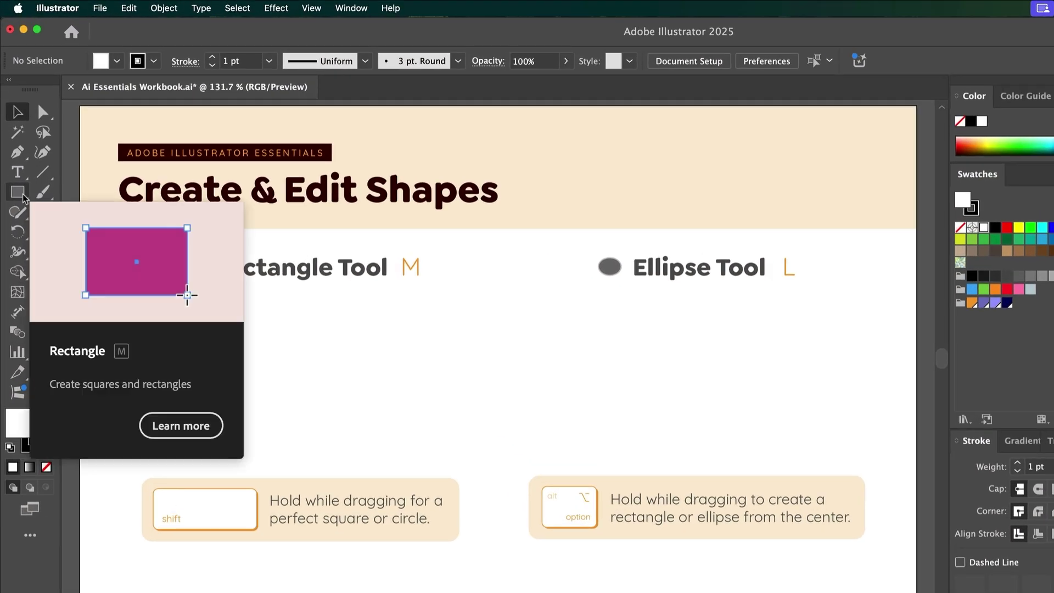
- Draw a rectangle about 160 × 122 px with the Rectangle tool below the Rectangle Tool heading
{"action": "left_click", "coordinate": [18, 192]}
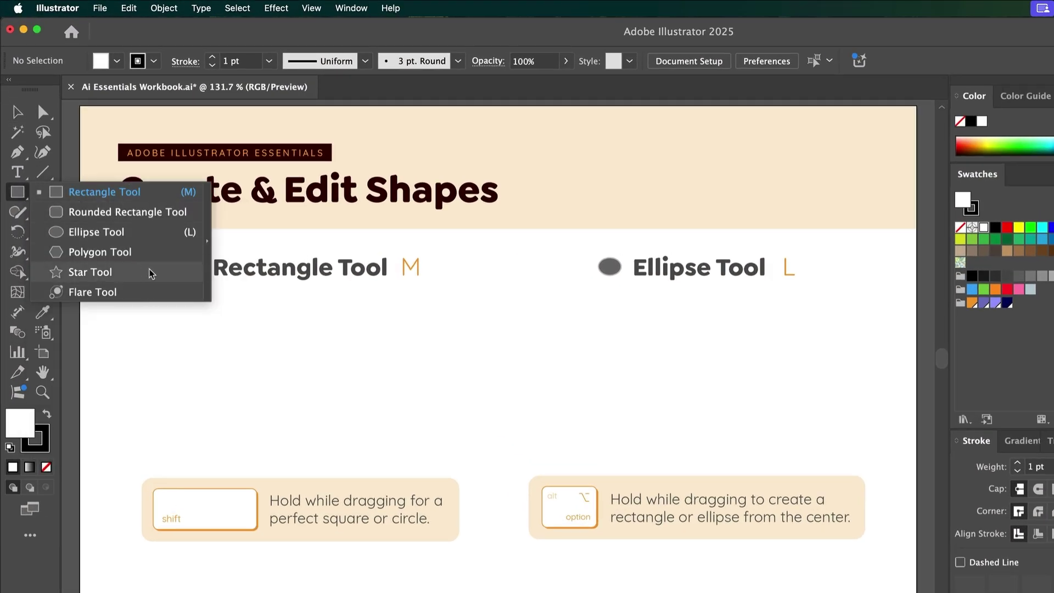
{"action": "left_click", "coordinate": [145, 196]}
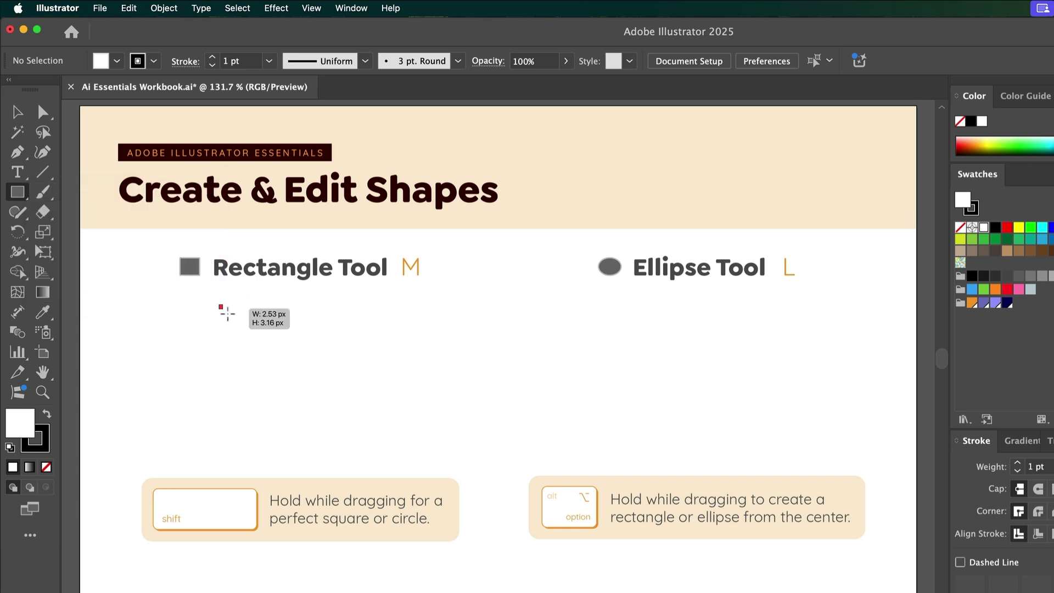
{"action": "left_click_drag", "start_coordinate": [228, 314], "coordinate": [389, 434]}
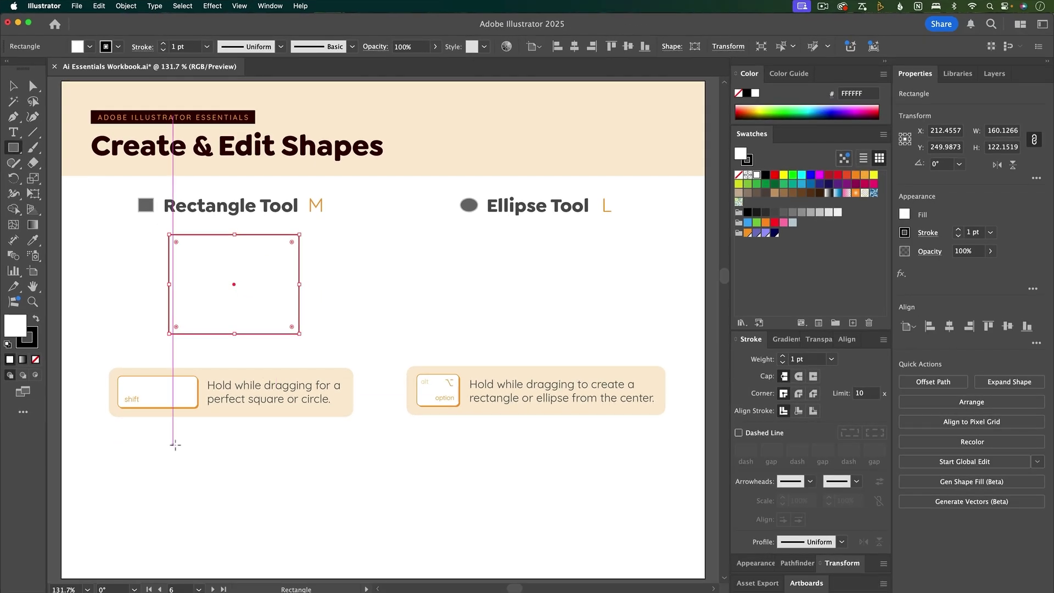
- Draw a perfect square about 115 px wide below the shift tip and check the Smart Guides setting
{"action": "left_click_drag", "start_coordinate": [174, 445], "coordinate": [267, 520]}
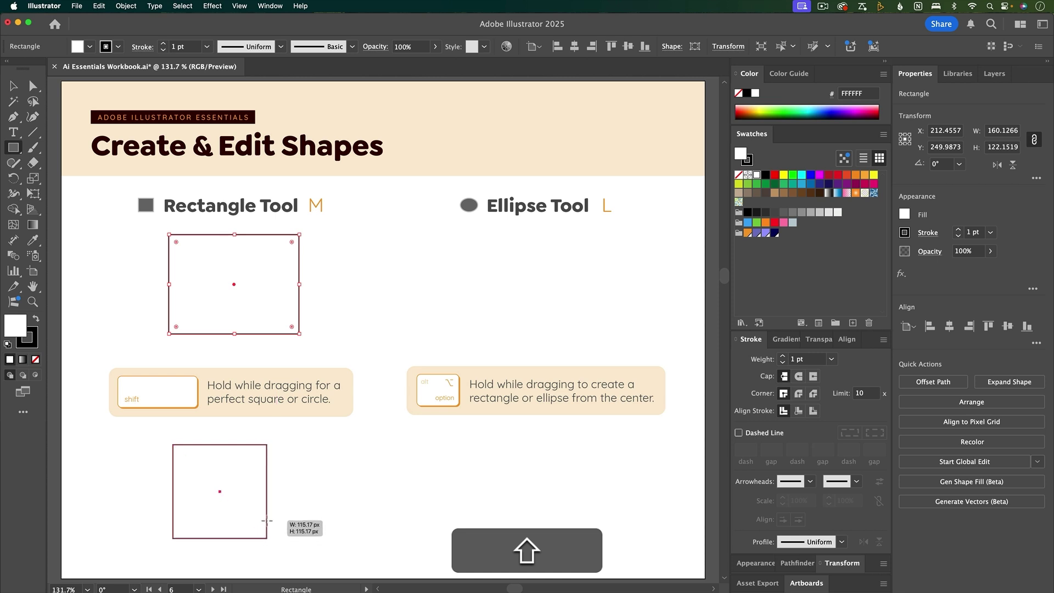
{"action": "left_click_drag", "start_coordinate": [267, 520], "coordinate": [266, 521]}
{"action": "left_click", "coordinate": [240, 6]}
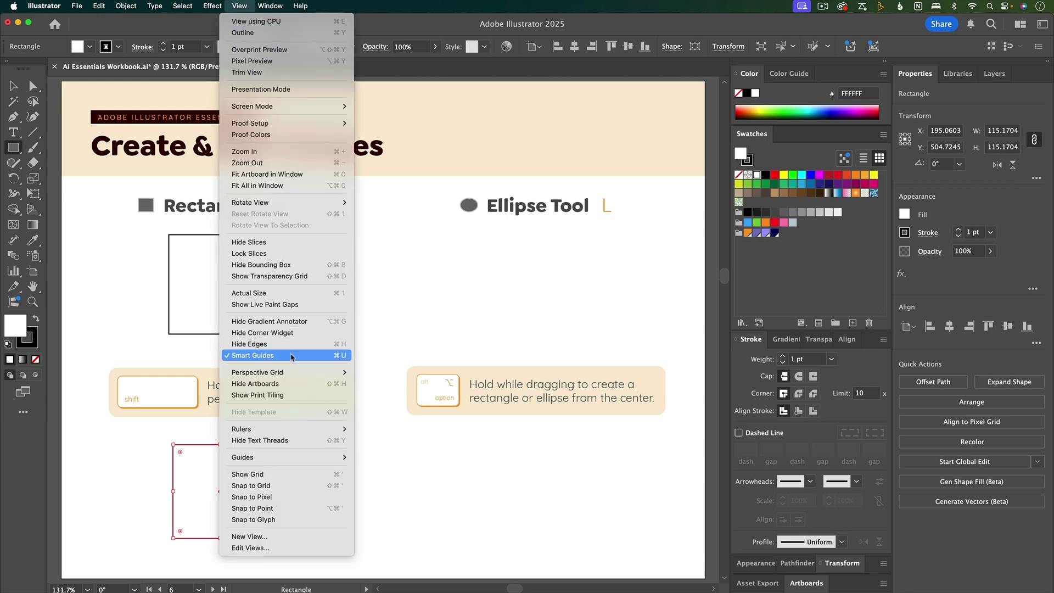
{"action": "left_click", "coordinate": [251, 355]}
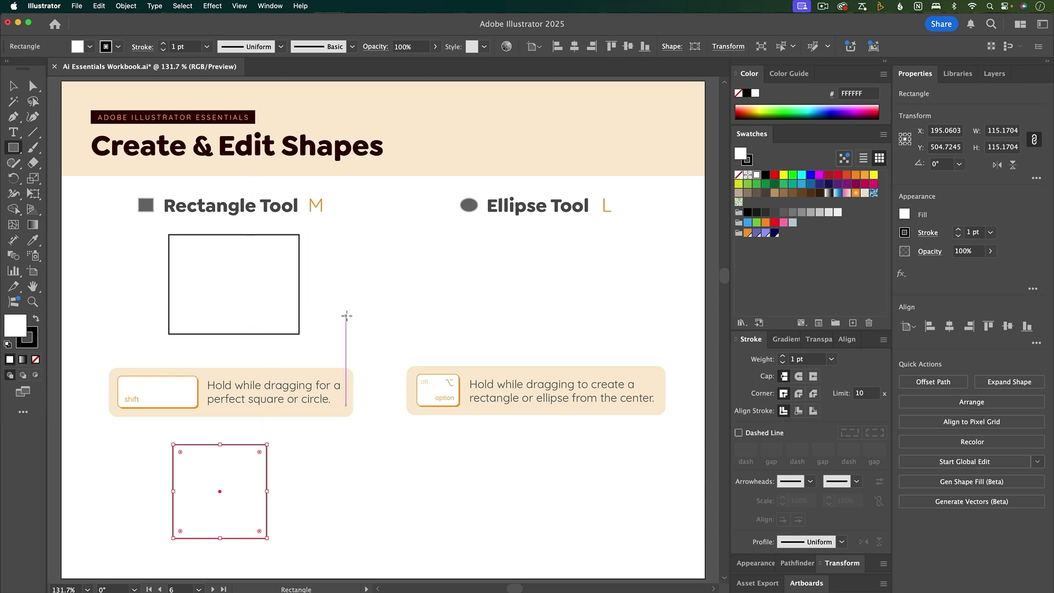
- Draw a wide ellipse with the Ellipse tool below the Ellipse Tool heading and deselect it
{"action": "key", "text": "v"}
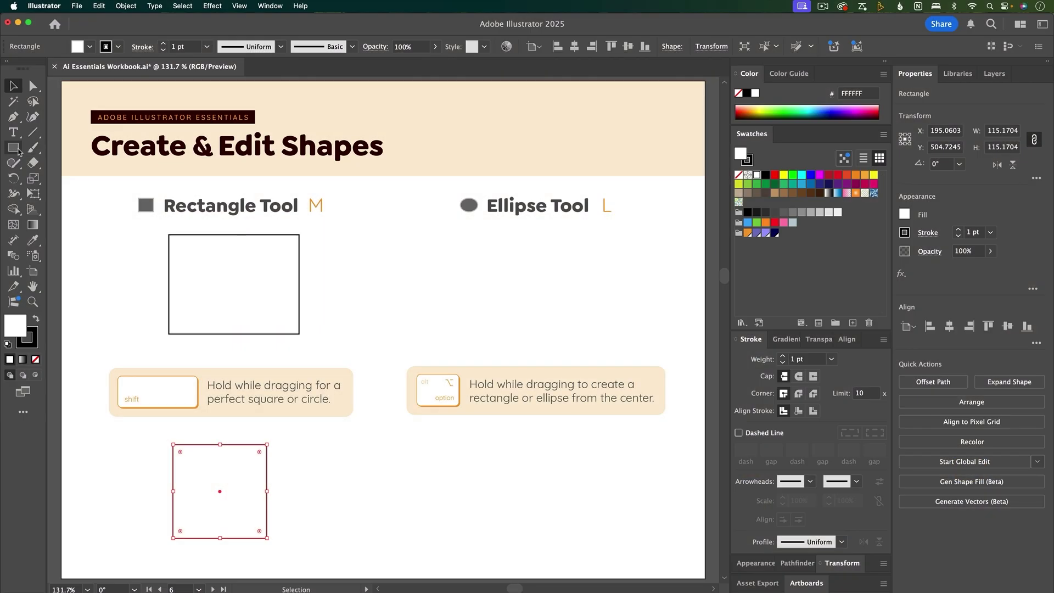
{"action": "left_click", "coordinate": [18, 151]}
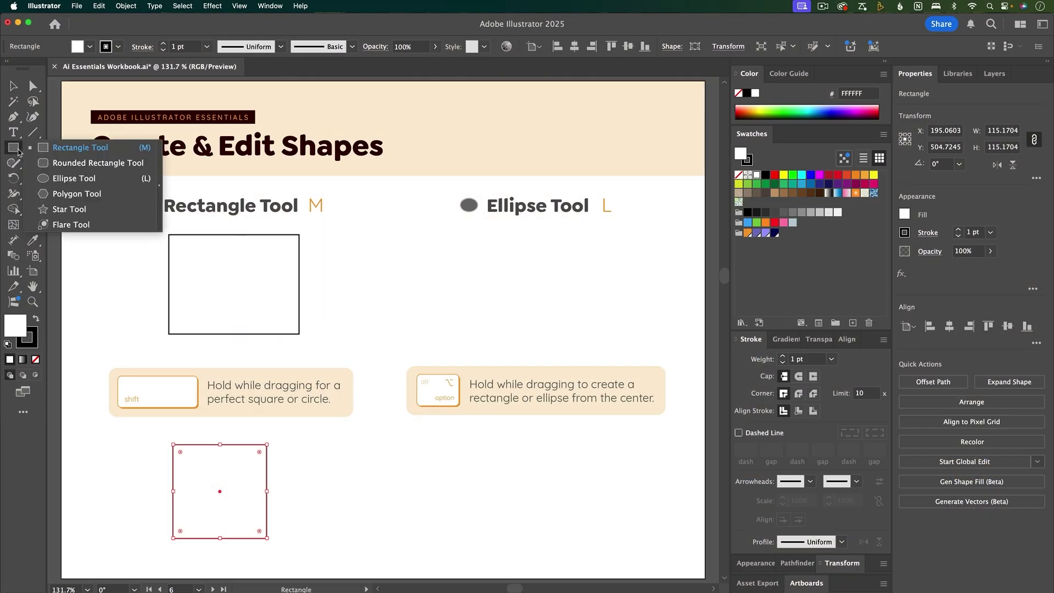
{"action": "left_click", "coordinate": [87, 184]}
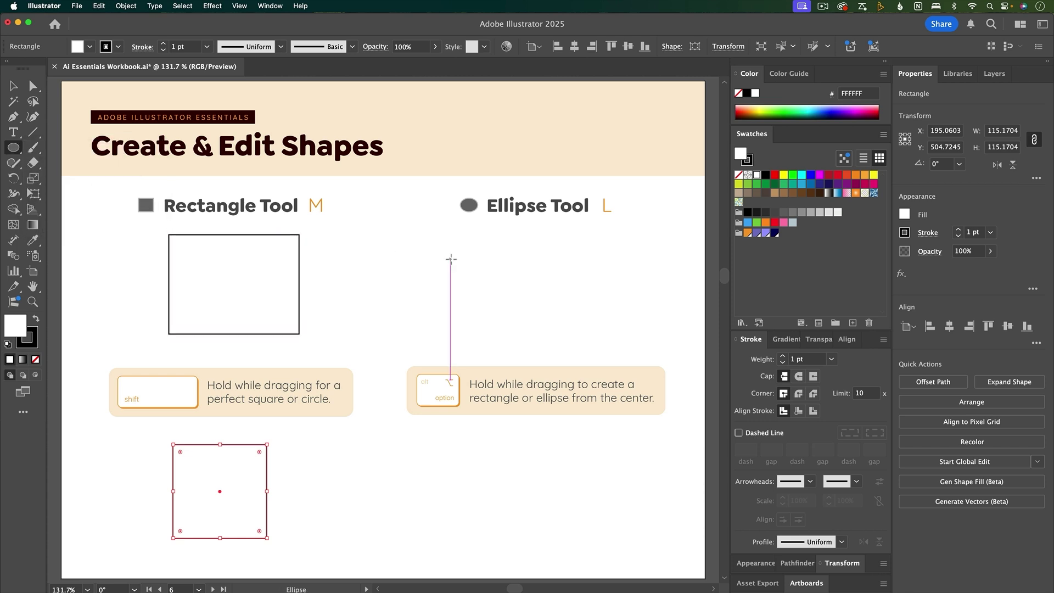
{"action": "left_click_drag", "start_coordinate": [461, 249], "coordinate": [607, 336]}
{"action": "key", "text": "super+shift+a"}
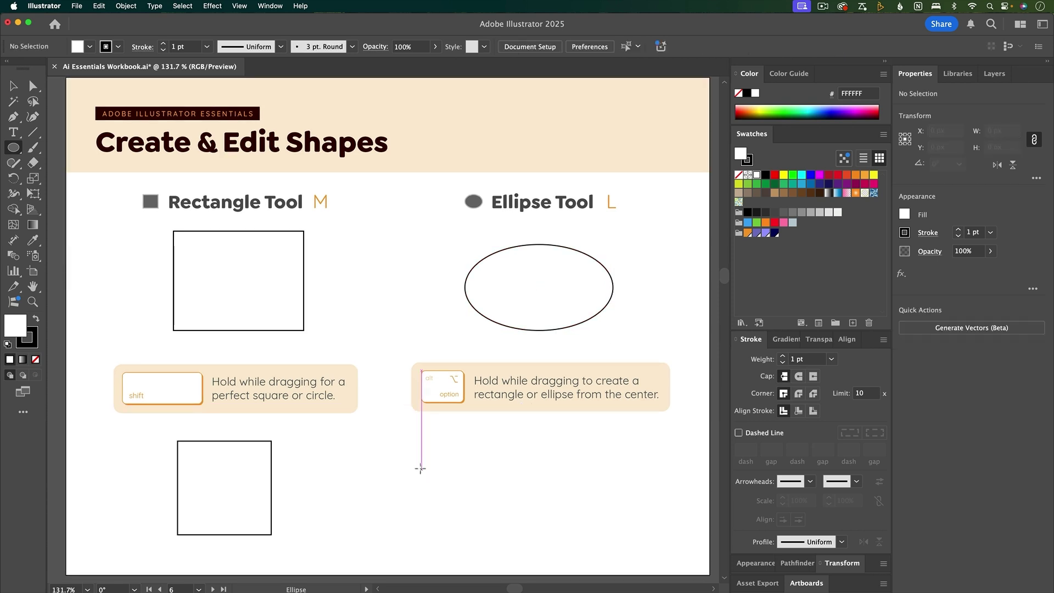
- Draw a perfect circle beside the square in the lower part of the artboard and deselect it
{"action": "left_click_drag", "start_coordinate": [356, 443], "coordinate": [453, 525]}
{"action": "key", "text": "super+shift+a"}
{"action": "scroll", "coordinate": [553, 475], "scroll_direction": "down", "scroll_amount": 1}
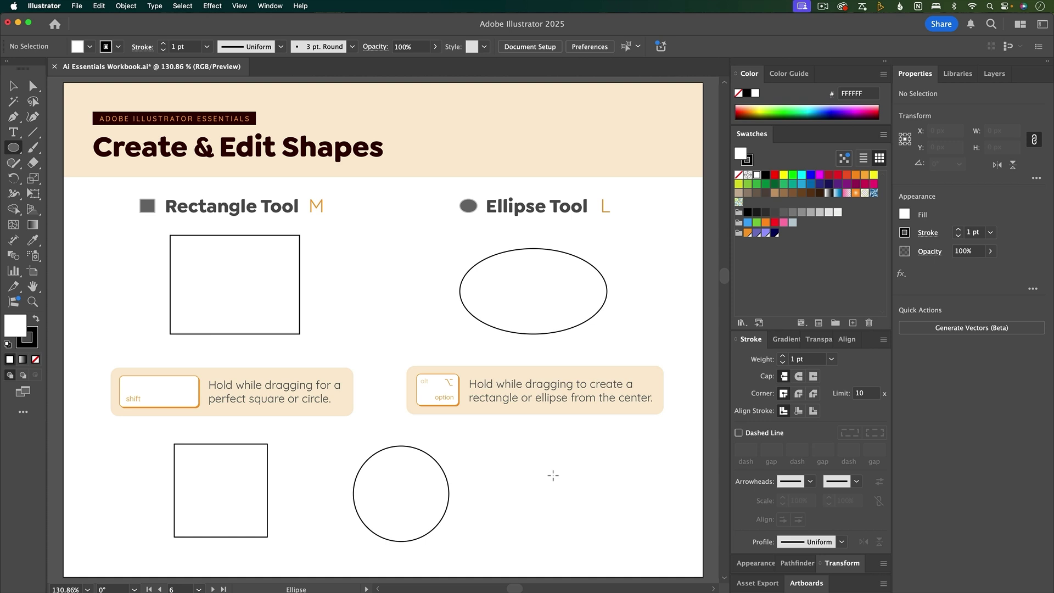
- Undo a trial ellipse beside the lower circle and draw a perfect circle there outward from its center
{"action": "left_click_drag", "start_coordinate": [636, 447], "coordinate": [546, 531]}
{"action": "key", "text": "super+z"}
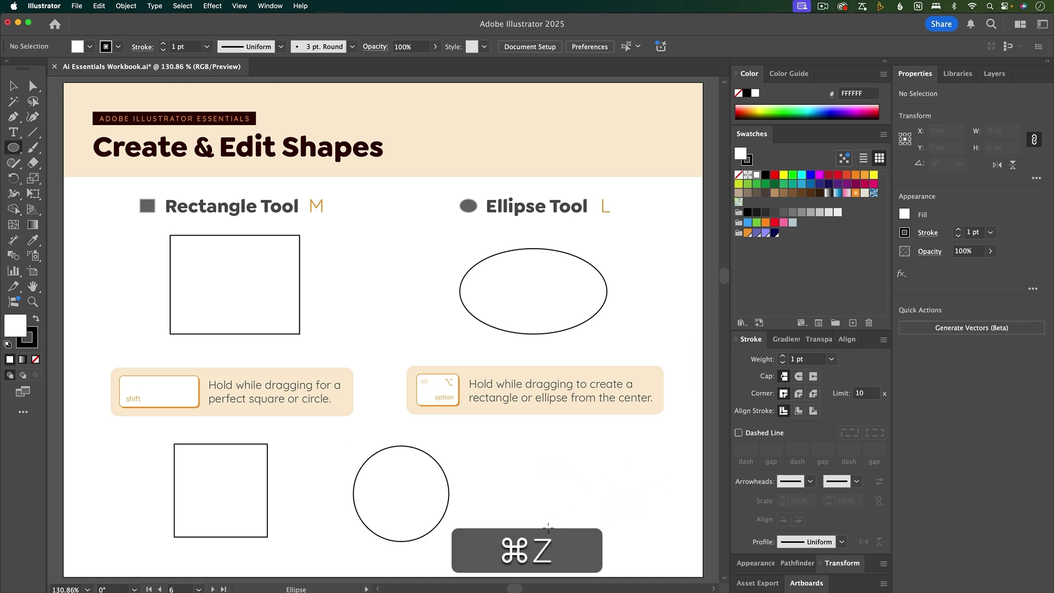
{"action": "mouse_move", "coordinate": [577, 492]}
{"action": "left_mouse_down"}
{"action": "mouse_move", "coordinate": [644, 538]}
{"action": "mouse_move", "coordinate": [639, 527]}
{"action": "mouse_move", "coordinate": [631, 544]}
{"action": "mouse_move", "coordinate": [588, 540]}
{"action": "mouse_move", "coordinate": [652, 542]}
{"action": "mouse_move", "coordinate": [595, 507]}
{"action": "mouse_move", "coordinate": [636, 546]}
{"action": "left_mouse_up"}
{"action": "key", "text": "shift"}
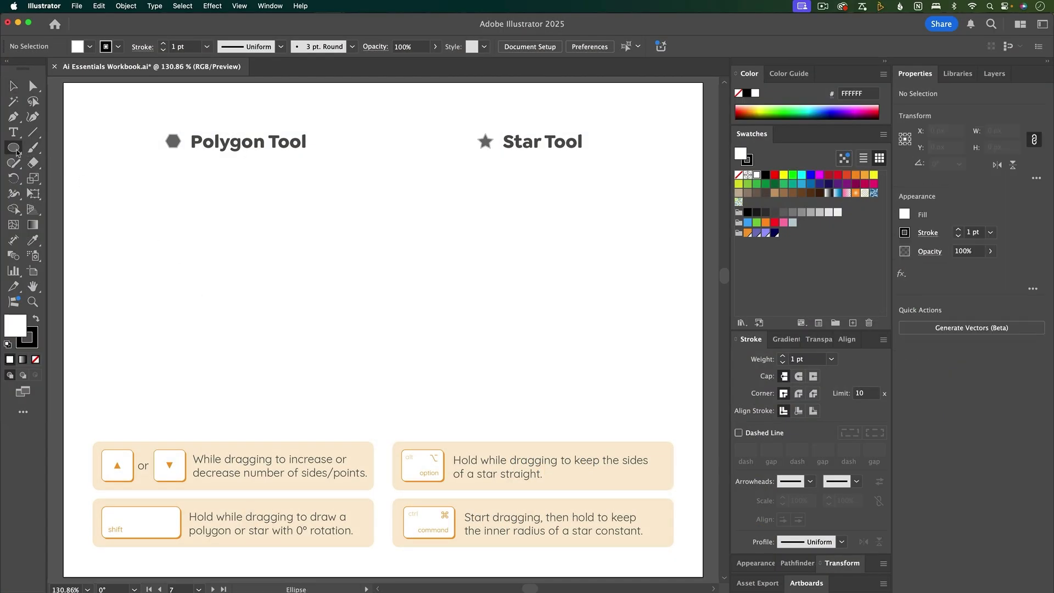
- Draw a trial hexagon about 229 × 263 px with the Polygon tool below its heading and delete it
{"action": "left_click_drag", "start_coordinate": [16, 151], "coordinate": [69, 193]}
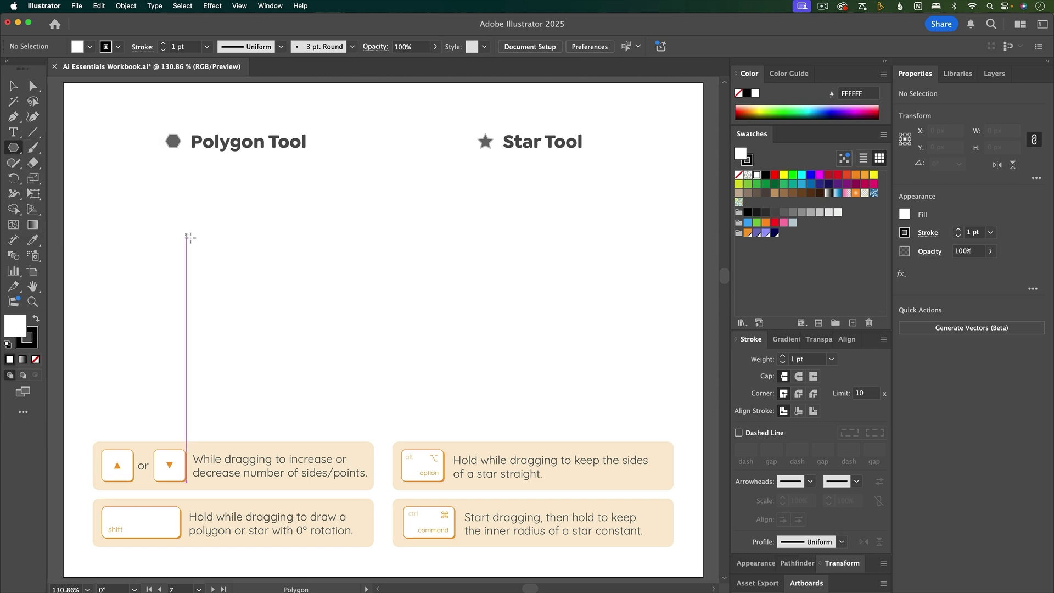
{"action": "left_click_drag", "start_coordinate": [211, 265], "coordinate": [301, 315]}
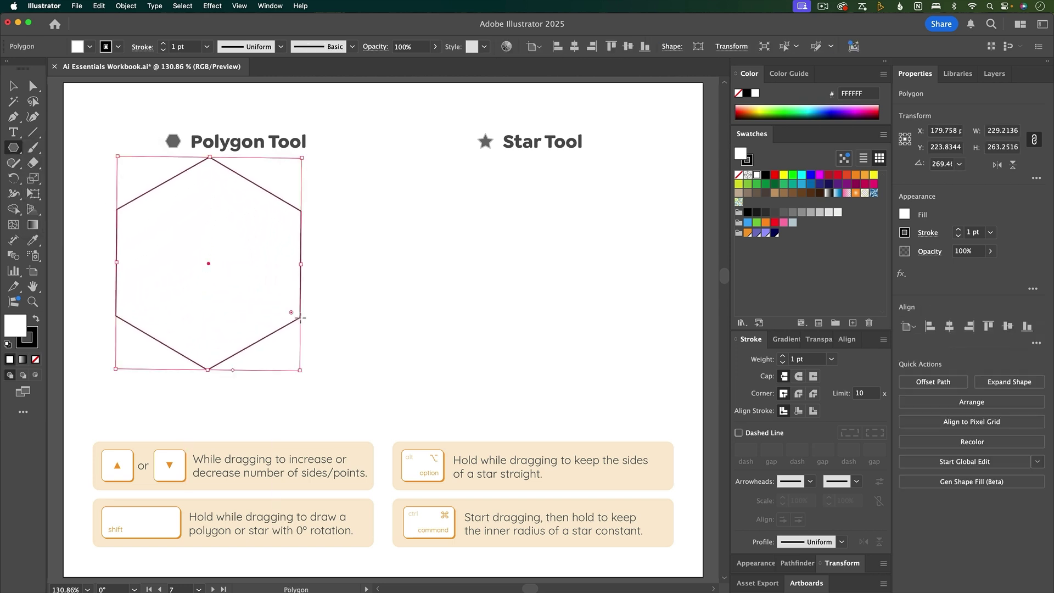
{"action": "key", "text": "BackSpace"}
- Draw a ten-sided polygon about 160 × 152 px with 0° rotation below the Polygon Tool heading
{"action": "left_click_drag", "start_coordinate": [208, 250], "coordinate": [261, 289]}
{"action": "key", "text": "shift"}
{"action": "key", "text": "Up"}
{"action": "key", "text": "Up"}
{"action": "key", "text": "Up"}
{"action": "key", "text": "Up"}
{"action": "key", "text": "Down"}
{"action": "key", "text": "Down"}
{"action": "key", "text": "Down"}
{"action": "key", "text": "Down"}
{"action": "key", "text": "Down"}
{"action": "key", "text": "Down"}
{"action": "key", "text": "Down"}
{"action": "key", "text": "Up"}
{"action": "key", "text": "Up"}
{"action": "key", "text": "Up"}
{"action": "key", "text": "Up"}
{"action": "key", "text": "Up"}
{"action": "key", "text": "Up"}
{"action": "key", "text": "Up"}
{"action": "key", "text": "shift"}
- Draw a trial star about 180 × 171 px with the Star tool below its heading and delete it
{"action": "left_click_drag", "start_coordinate": [18, 150], "coordinate": [48, 213]}
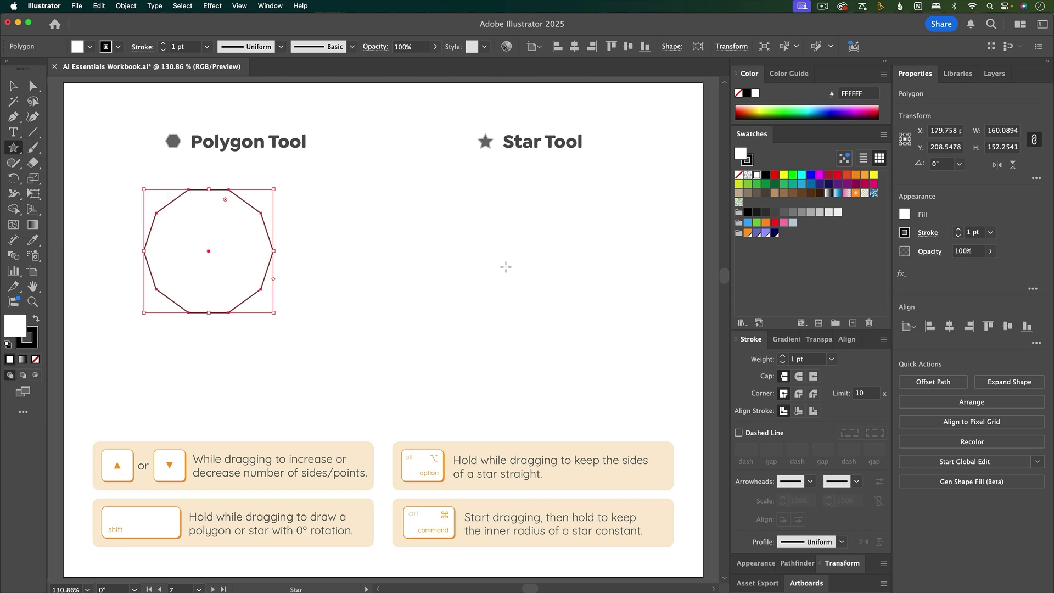
{"action": "left_click_drag", "start_coordinate": [505, 266], "coordinate": [561, 324]}
{"action": "key", "text": "BackSpace"}
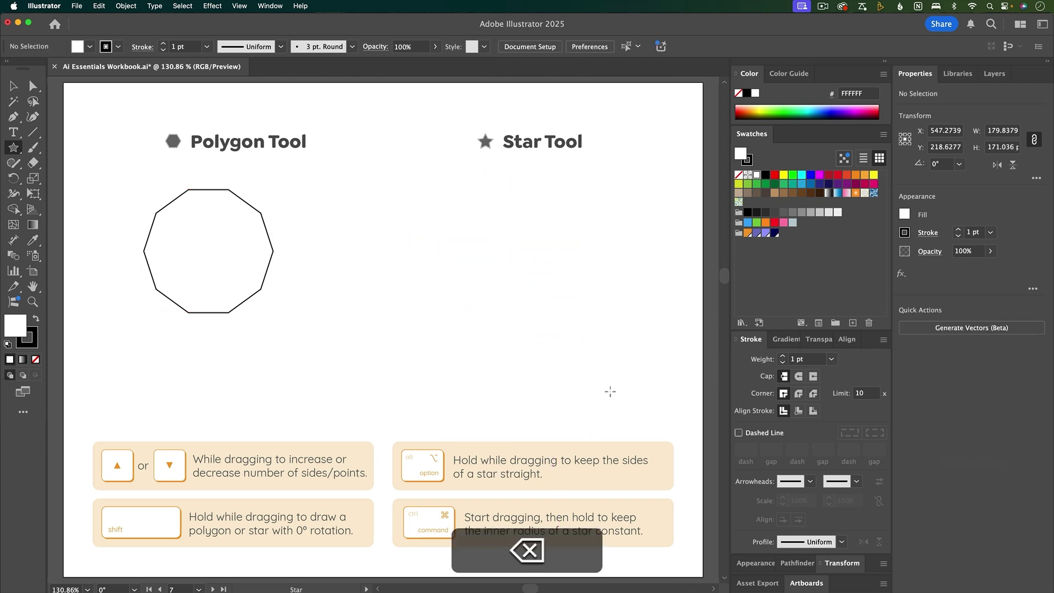
- Draw a rotated seven-pointed star about 196 × 200 px below the Star Tool heading and delete it
{"action": "left_click_drag", "start_coordinate": [478, 247], "coordinate": [531, 310]}
{"action": "key", "text": "Up"}
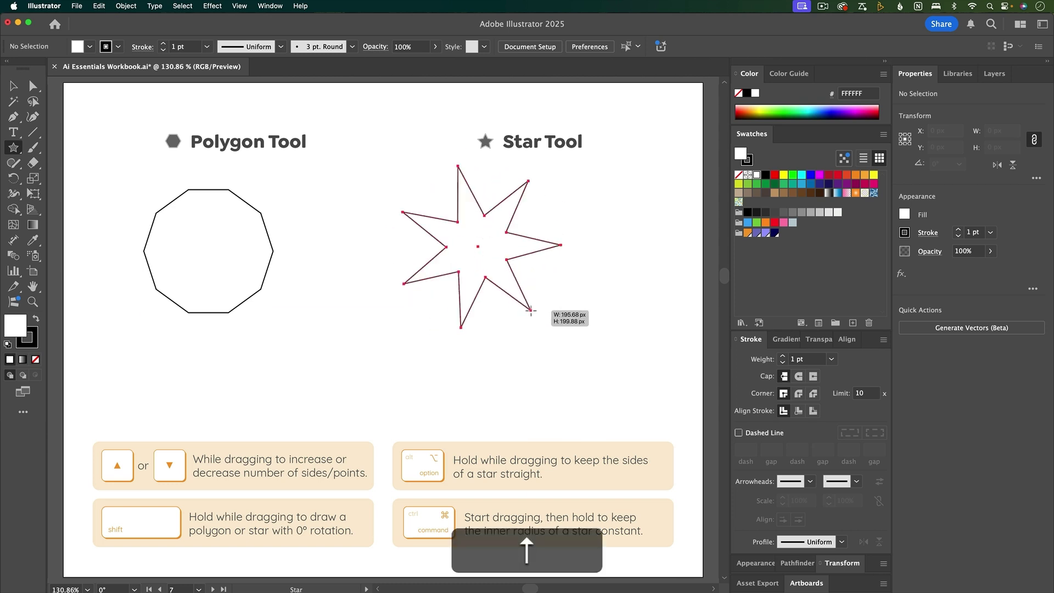
{"action": "left_click_drag", "start_coordinate": [530, 311], "coordinate": [530, 311]}
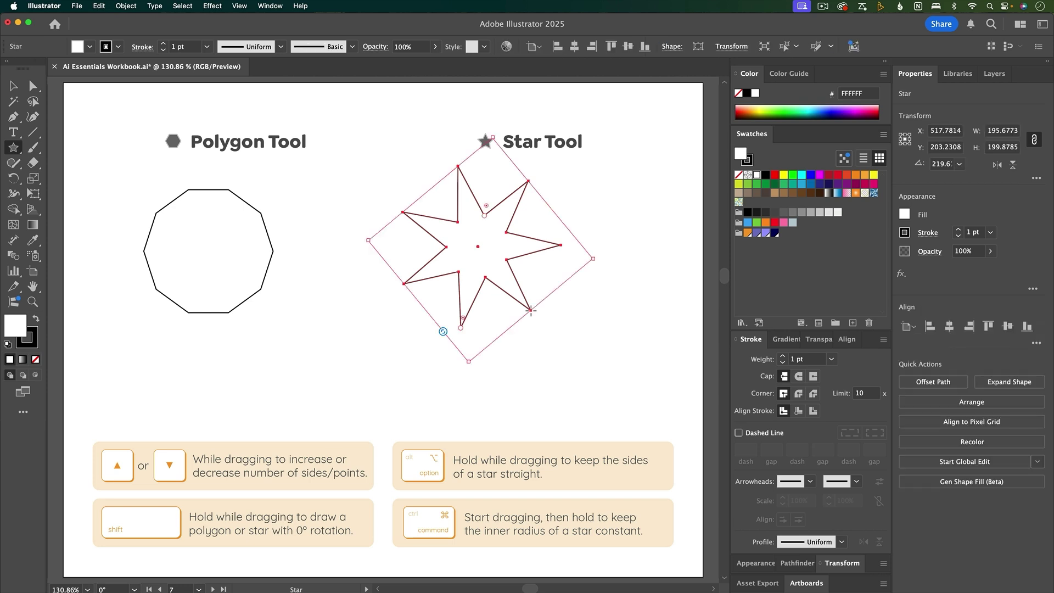
{"action": "key", "text": "BackSpace"}
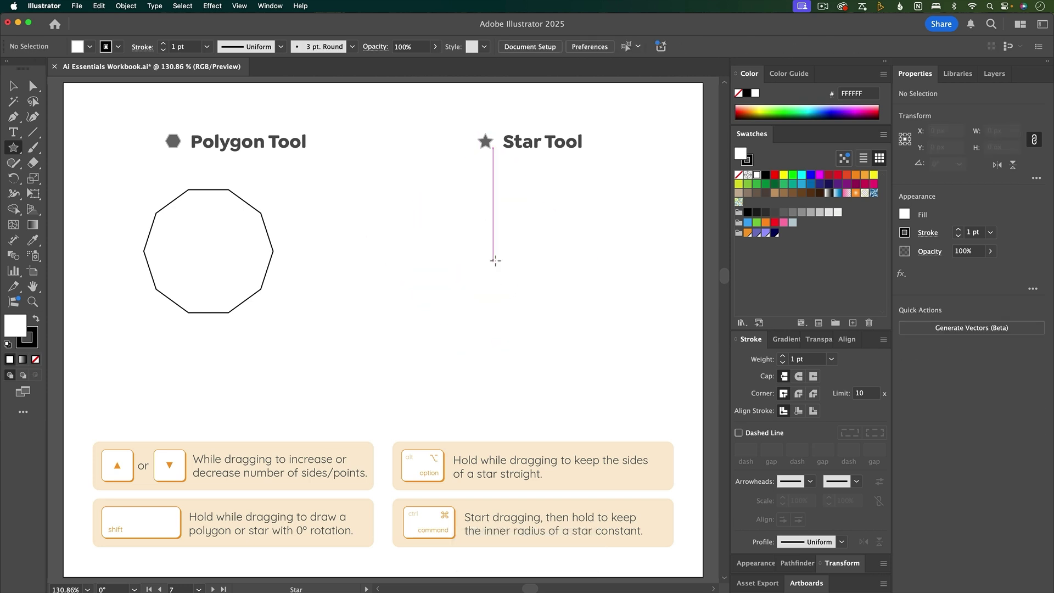
- Draw a seven-pointed star with straight sides, about 201 × 206 px, below the Star Tool heading and delete it
{"action": "left_click_drag", "start_coordinate": [494, 260], "coordinate": [570, 298]}
{"action": "key", "text": "alt"}
{"action": "key", "text": "alt"}
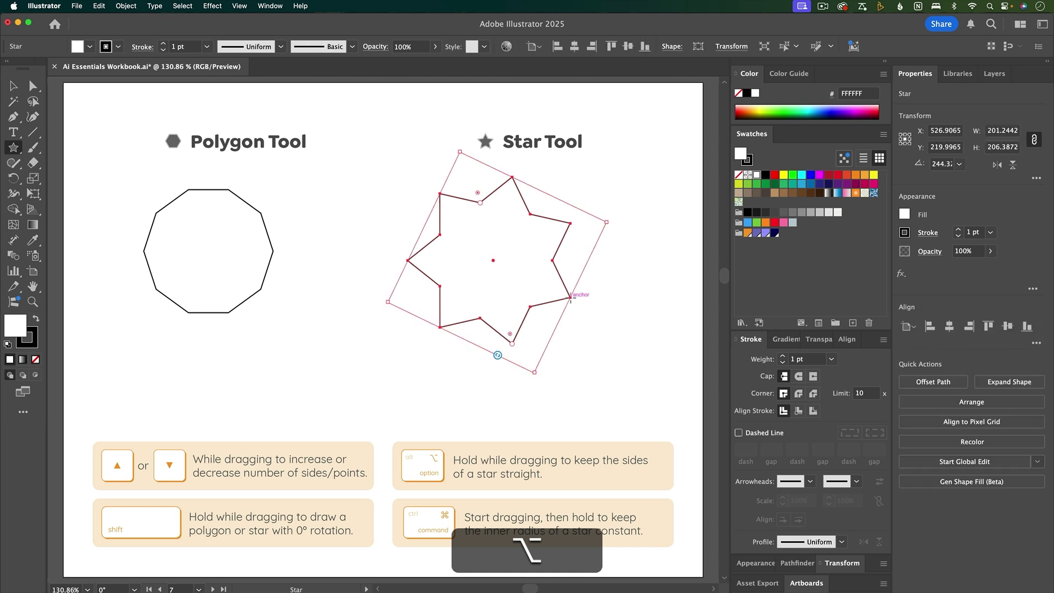
{"action": "key", "text": "BackSpace"}
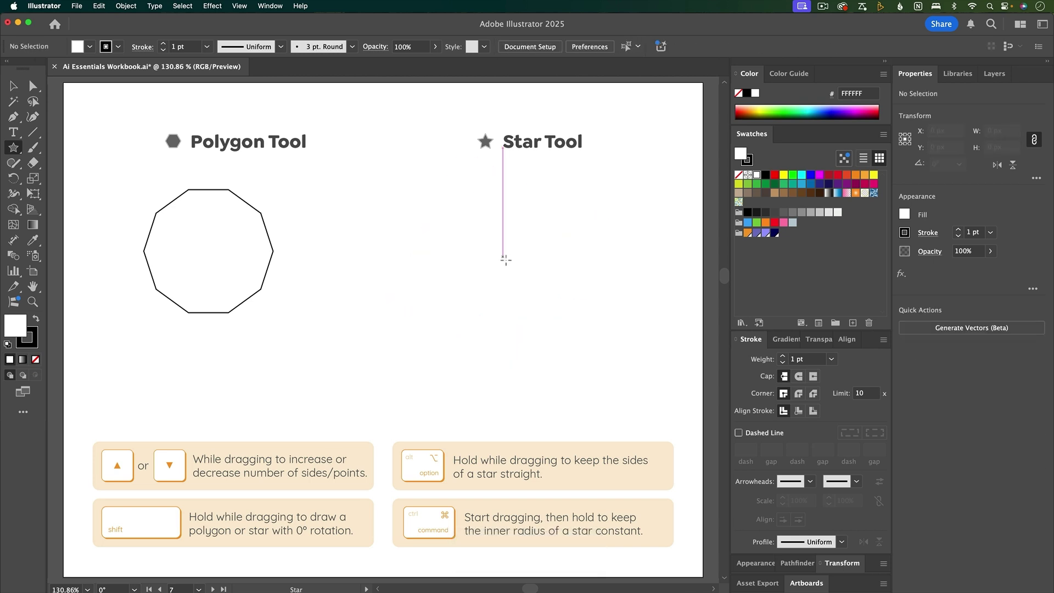
- Draw a seven-pointed star about 237 × 235 px with a constant inner radius and increase its points to ten
{"action": "mouse_move", "coordinate": [503, 256]}
{"action": "left_mouse_down"}
{"action": "mouse_move", "coordinate": [599, 322]}
{"action": "mouse_move", "coordinate": [554, 288]}
{"action": "mouse_move", "coordinate": [597, 323]}
{"action": "mouse_move", "coordinate": [565, 296]}
{"action": "mouse_move", "coordinate": [585, 313]}
{"action": "left_mouse_up"}
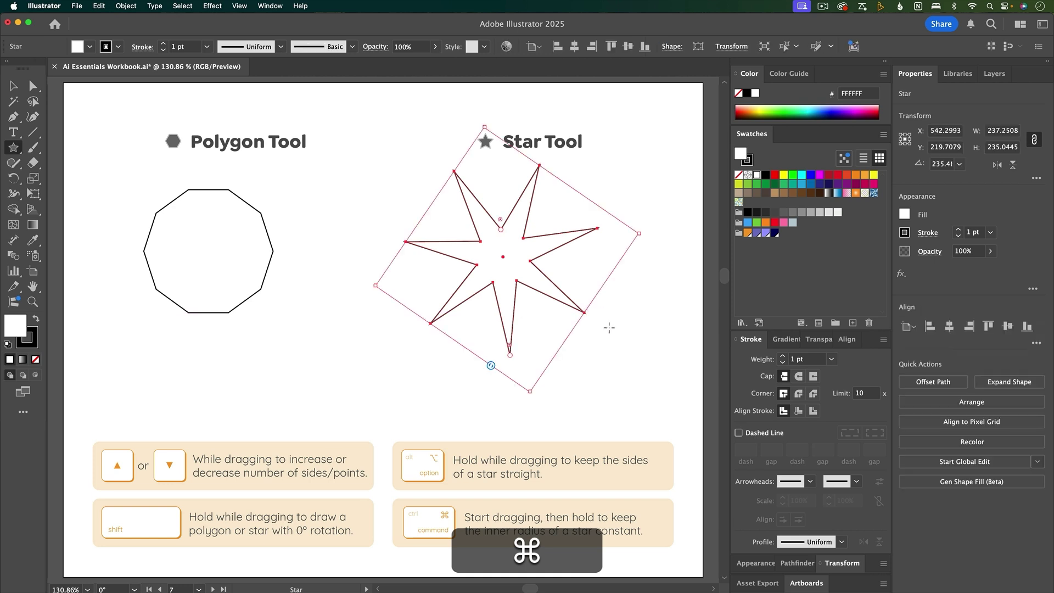
{"action": "scroll", "coordinate": [592, 357], "scroll_direction": "down", "scroll_amount": 1}
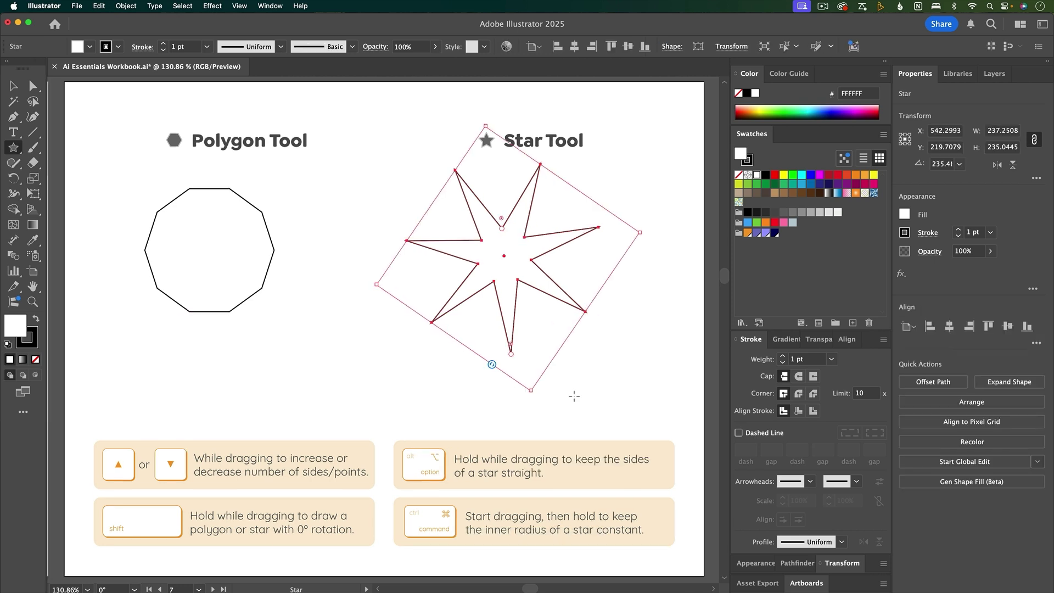
{"action": "key", "text": "v"}
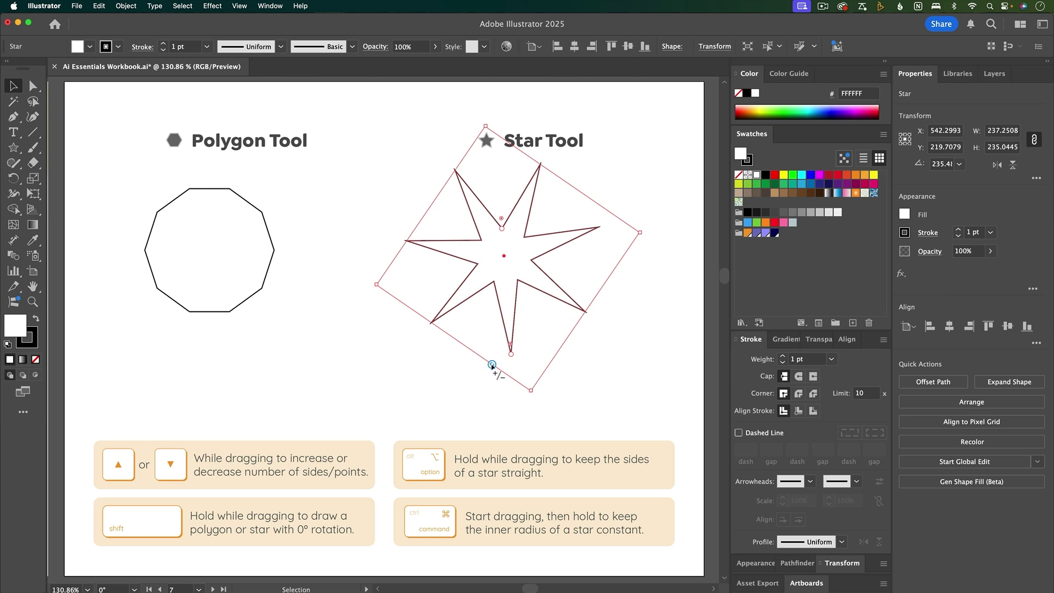
{"action": "left_click_drag", "start_coordinate": [492, 365], "coordinate": [467, 345]}
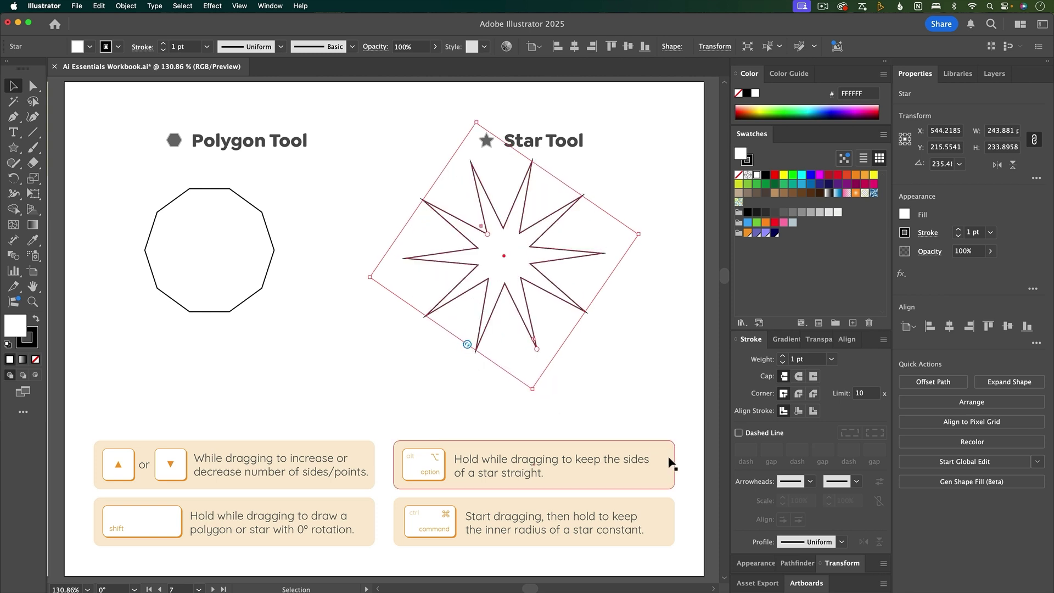
- Change the polygon below the Polygon Tool heading to eleven sides and deselect it
{"action": "left_click", "coordinate": [251, 299]}
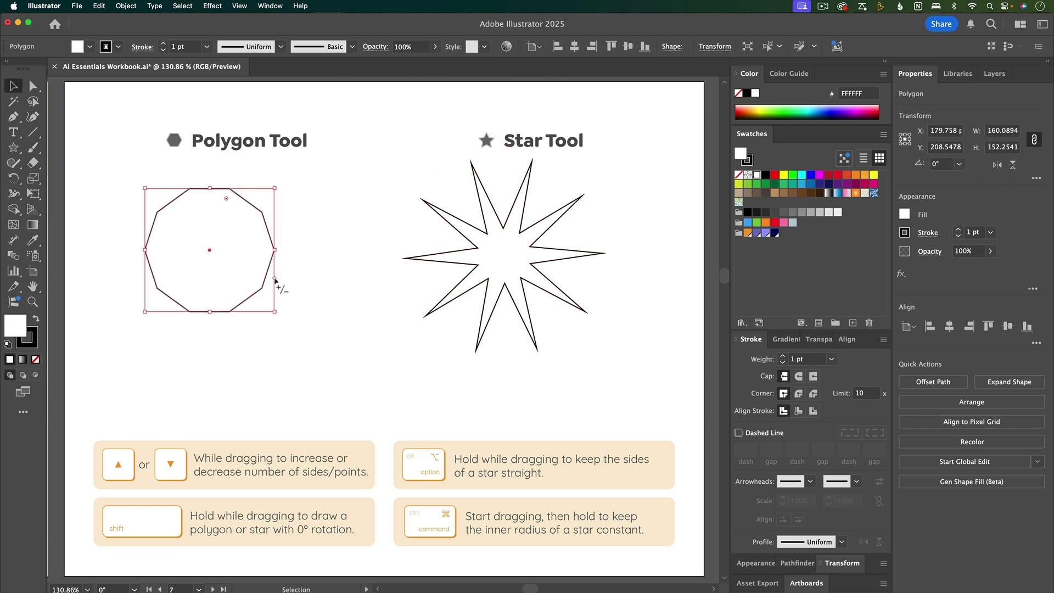
{"action": "mouse_move", "coordinate": [275, 279]}
{"action": "left_mouse_down"}
{"action": "mouse_move", "coordinate": [271, 236]}
{"action": "mouse_move", "coordinate": [276, 298]}
{"action": "left_mouse_up"}
{"action": "left_click", "coordinate": [351, 360]}
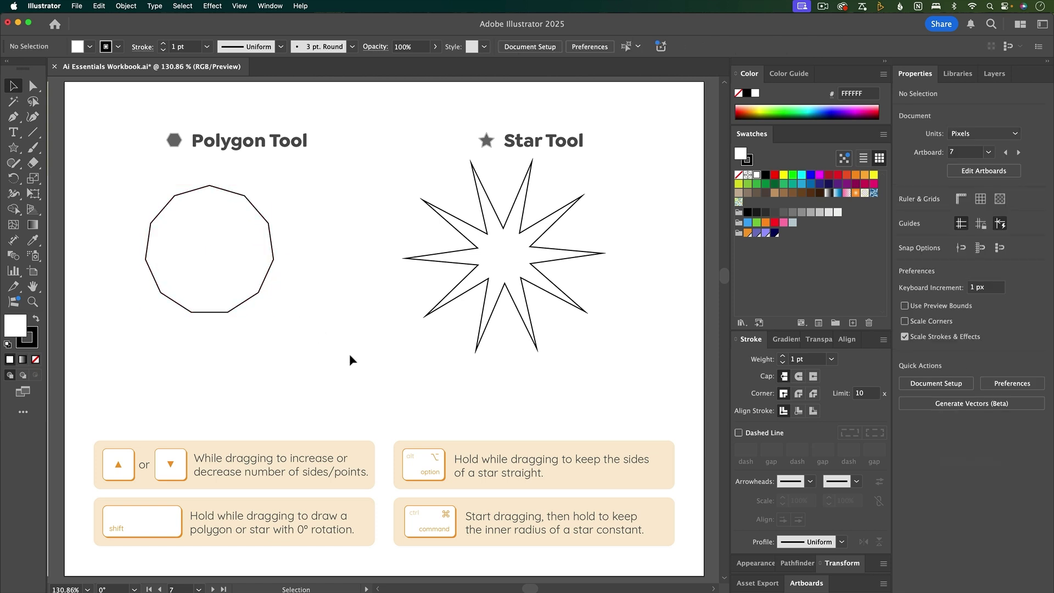
- Widen the ten-pointed star's inner radius to about 45 px and shorten its outer radius
{"action": "left_click", "coordinate": [494, 307]}
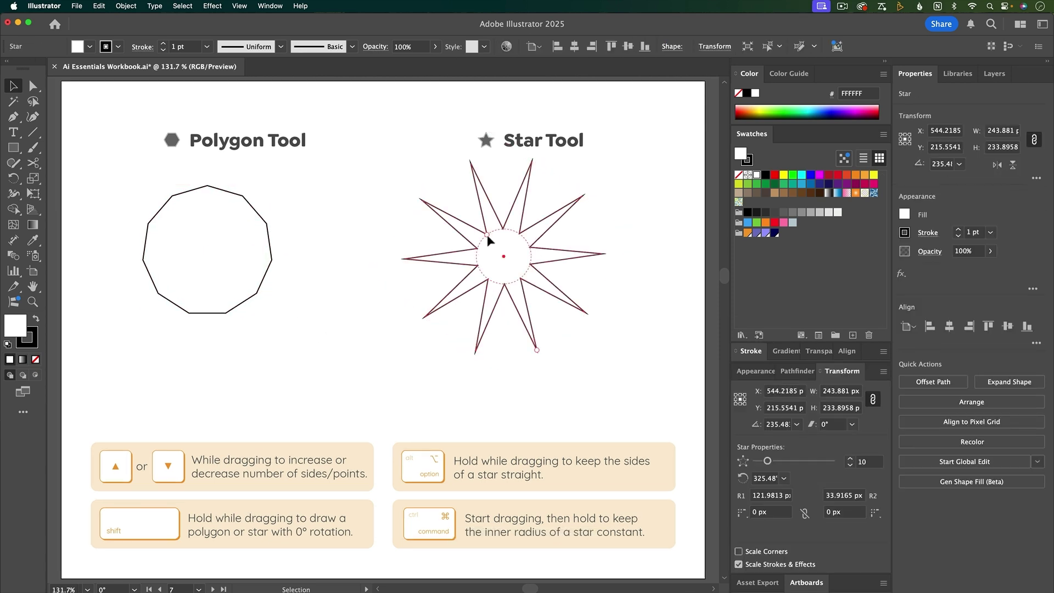
{"action": "mouse_move", "coordinate": [487, 235]}
{"action": "left_mouse_down"}
{"action": "mouse_move", "coordinate": [496, 246]}
{"action": "mouse_move", "coordinate": [477, 228]}
{"action": "left_mouse_up"}
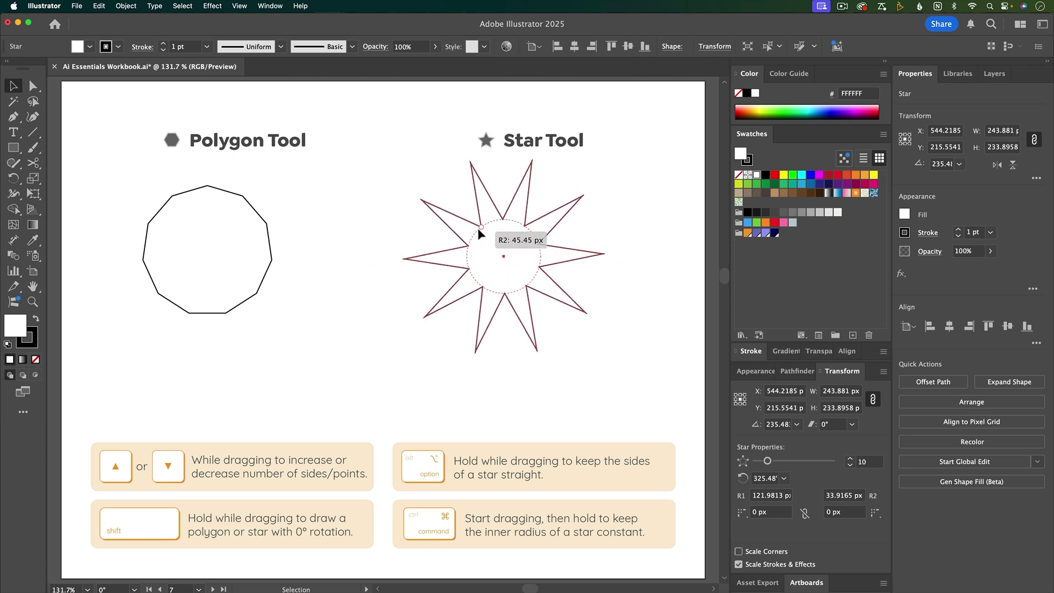
{"action": "mouse_move", "coordinate": [536, 349]}
{"action": "left_mouse_down"}
{"action": "mouse_move", "coordinate": [519, 318]}
{"action": "mouse_move", "coordinate": [532, 344]}
{"action": "mouse_move", "coordinate": [528, 330]}
{"action": "left_mouse_up"}
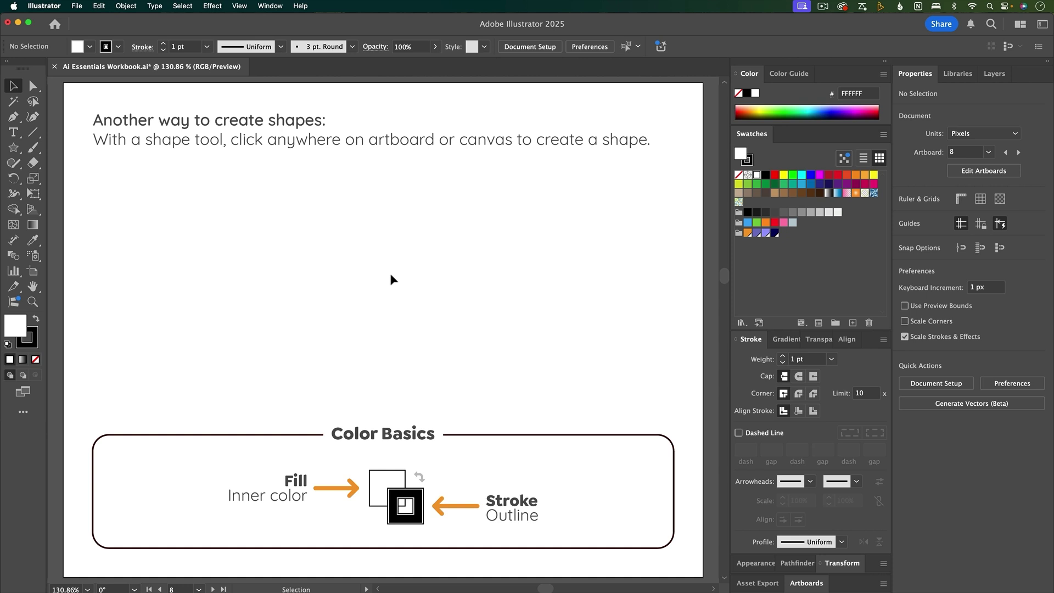
- Create a 300 × 300 px square with the Rectangle tool by entering exact dimensions, with width and height proportions linked
{"action": "key", "text": "m"}
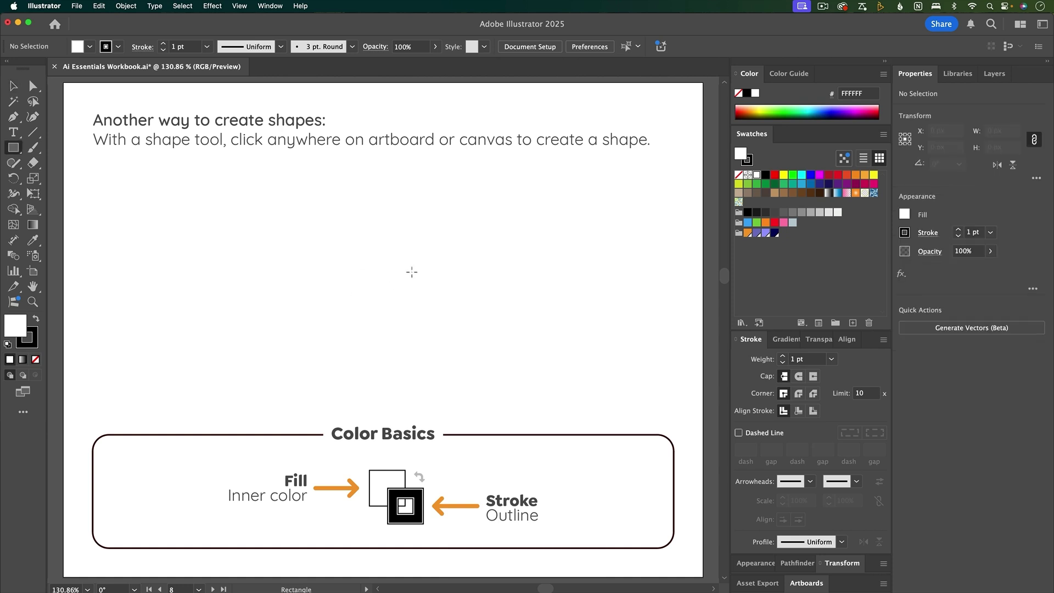
{"action": "left_click", "coordinate": [383, 307]}
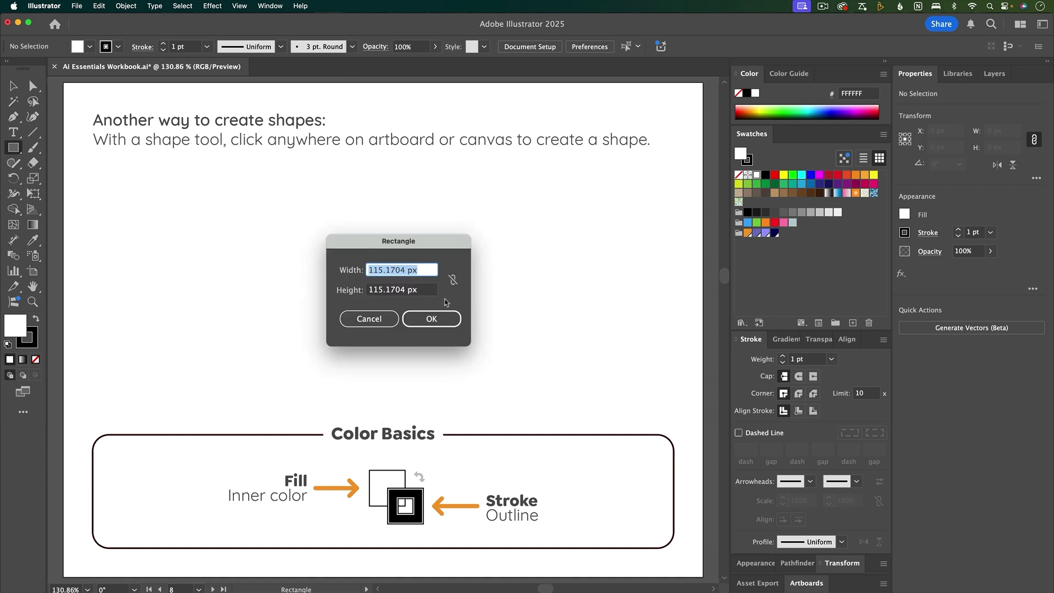
{"action": "type", "text": "200"}
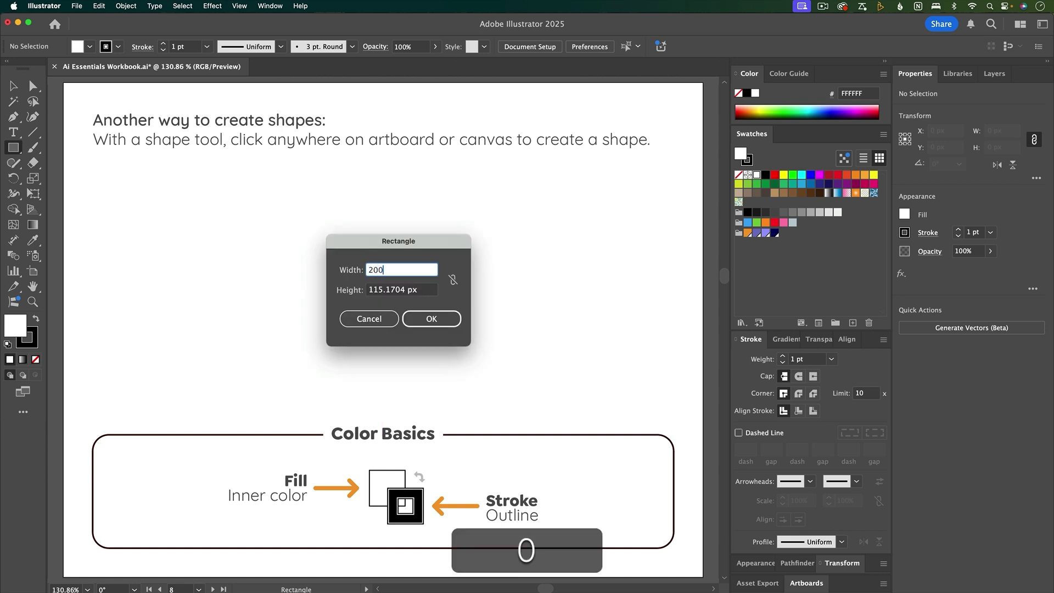
{"action": "key", "text": "Tab"}
{"action": "type", "text": "200"}
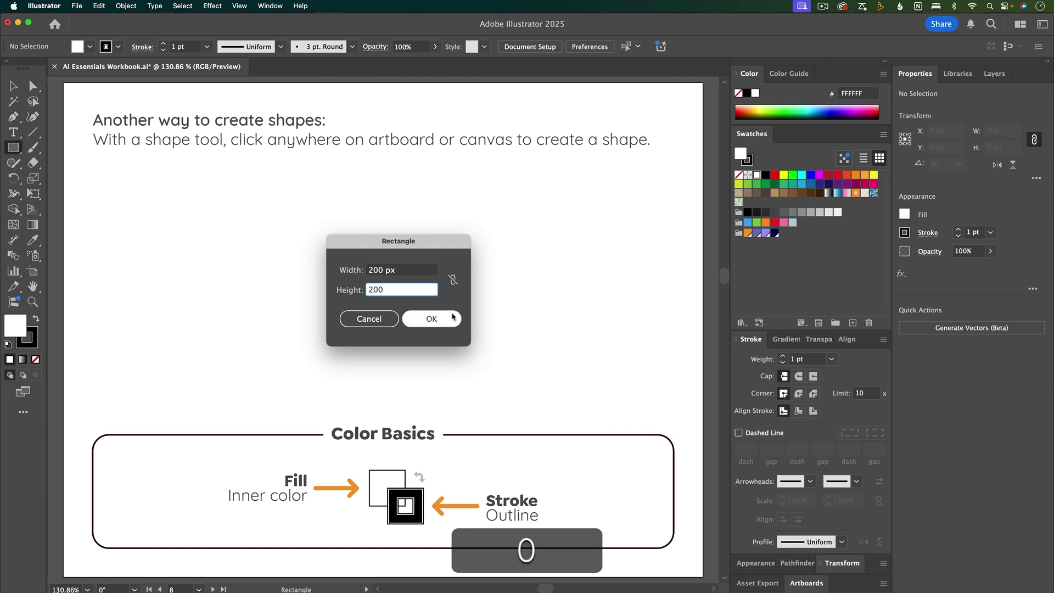
{"action": "left_click", "coordinate": [453, 281]}
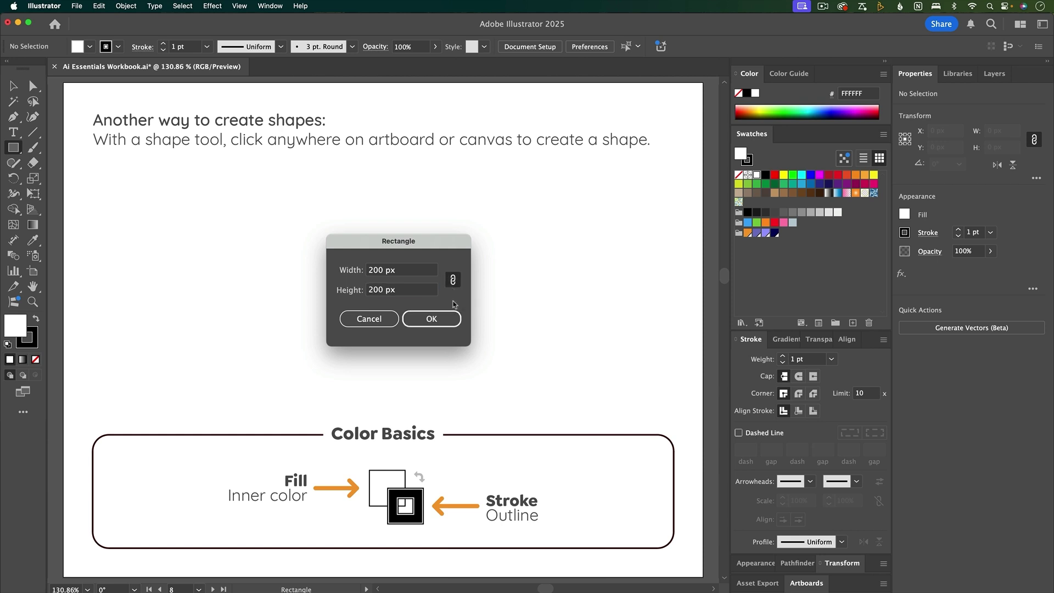
{"action": "left_click", "coordinate": [375, 271]}
{"action": "type", "text": "3"}
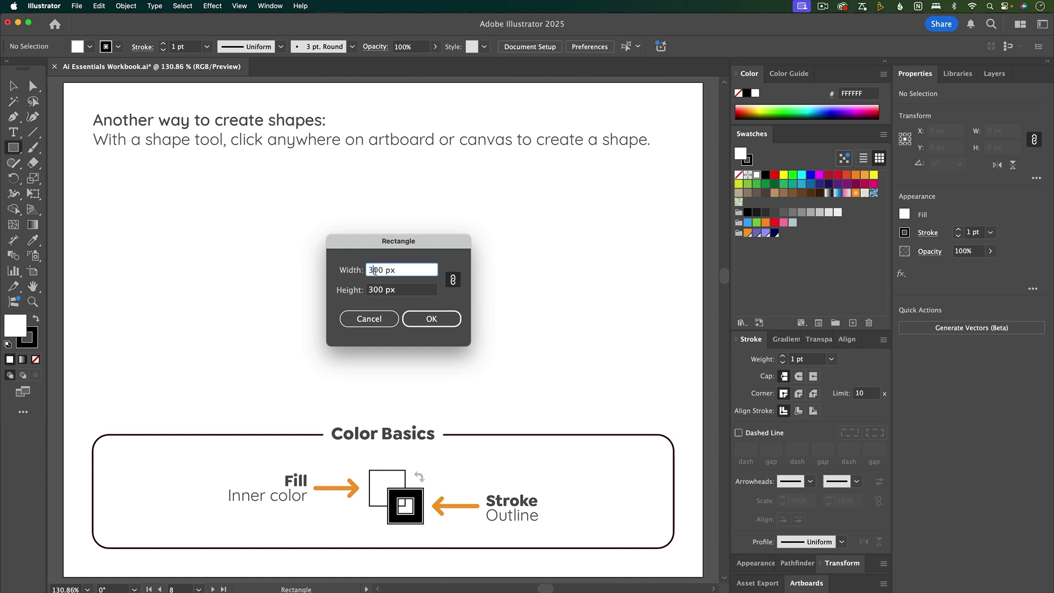
{"action": "left_click", "coordinate": [425, 319]}
{"action": "key", "text": "v"}
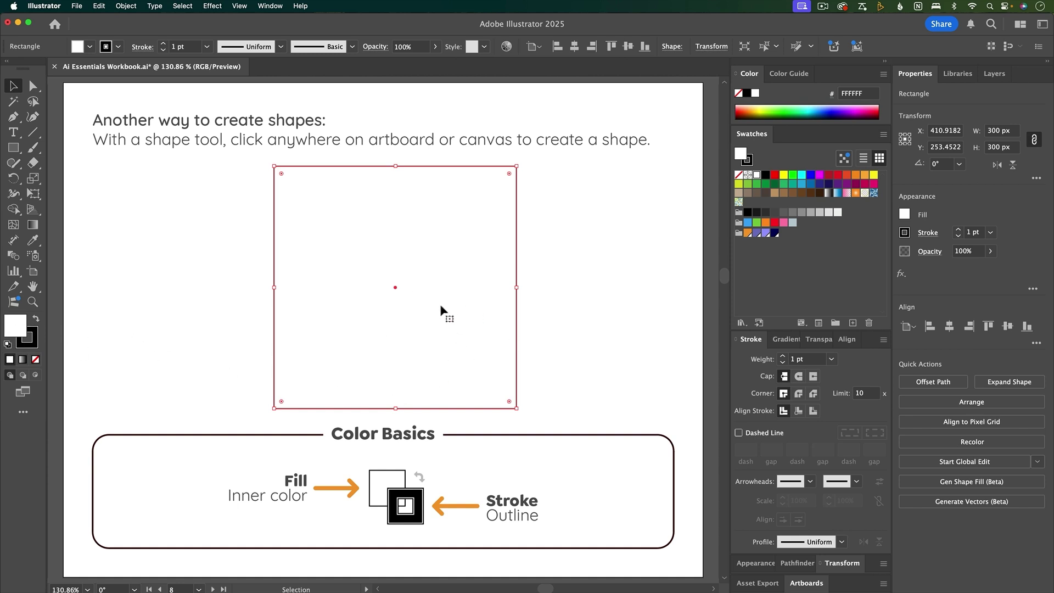
- Give the 300 px square a blue 29ABE2 fill and a yellow FFFF00 stroke, and deselect it
{"action": "left_click", "coordinate": [36, 343]}
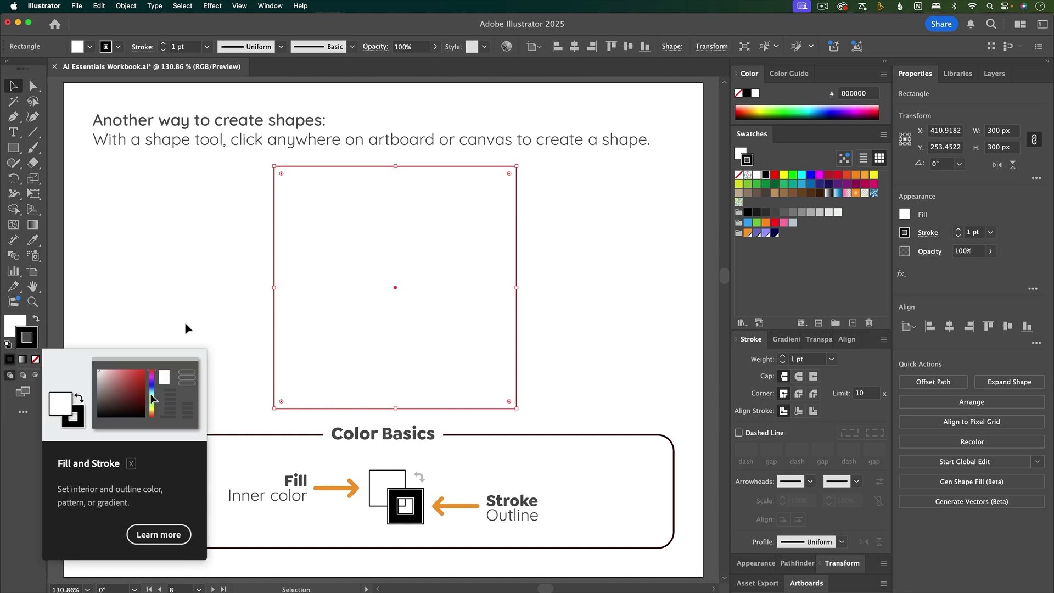
{"action": "left_click", "coordinate": [22, 328]}
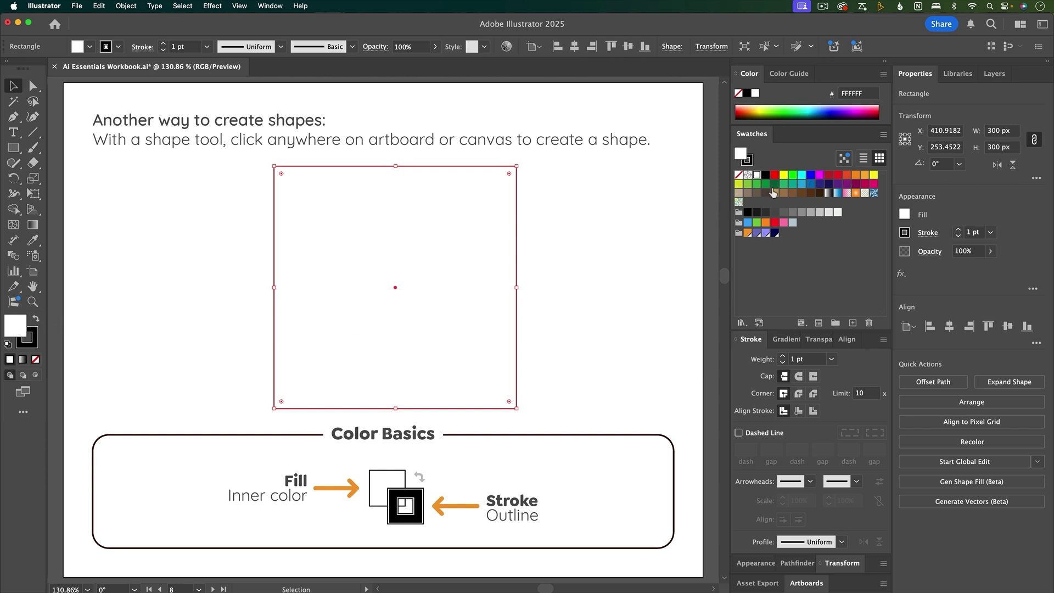
{"action": "left_click", "coordinate": [799, 184]}
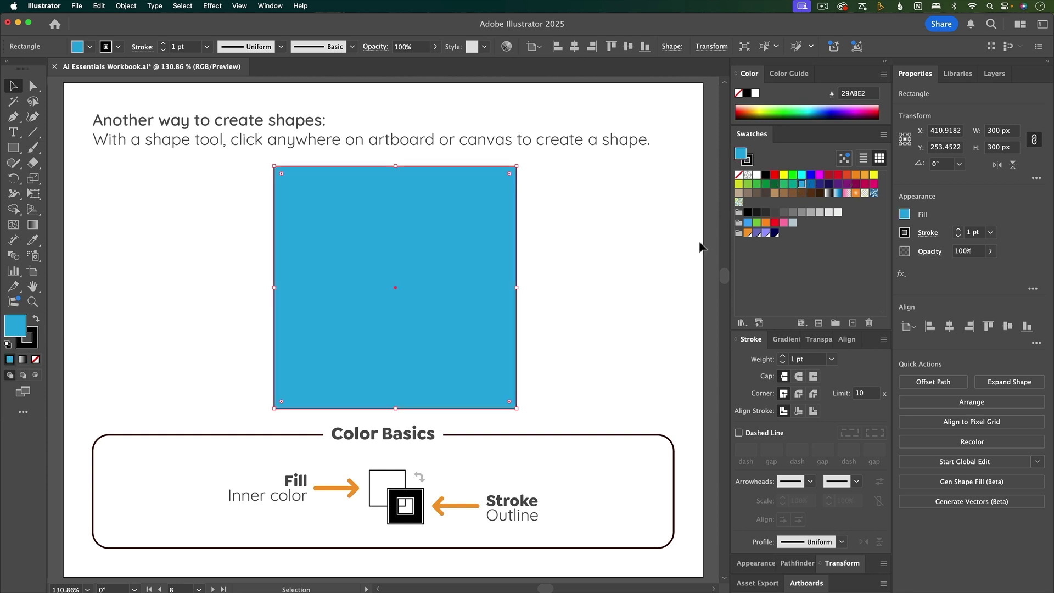
{"action": "left_click", "coordinate": [29, 345]}
{"action": "left_click", "coordinate": [783, 175]}
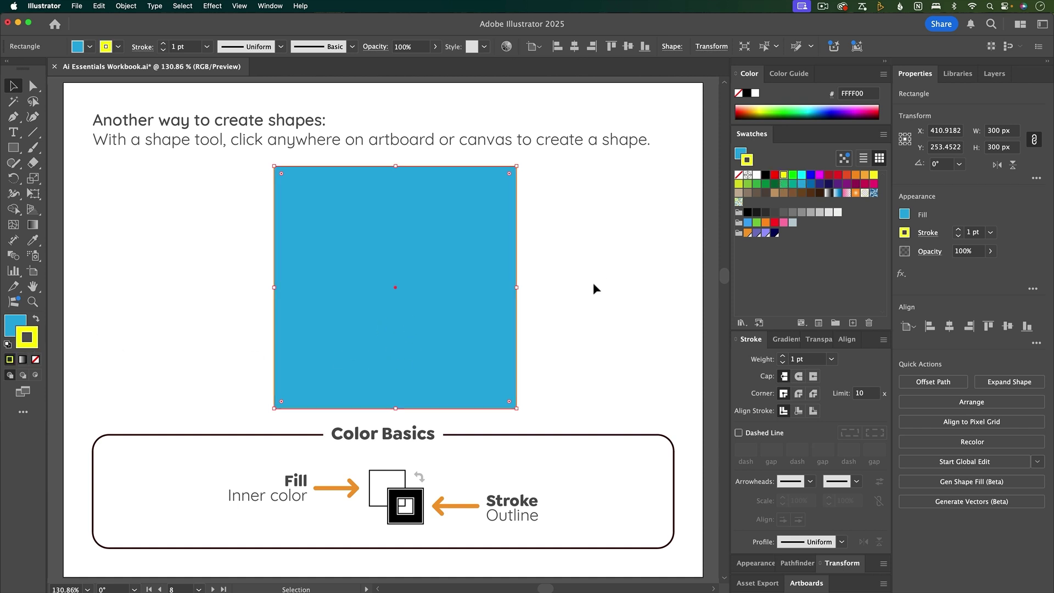
{"action": "left_click", "coordinate": [593, 289]}
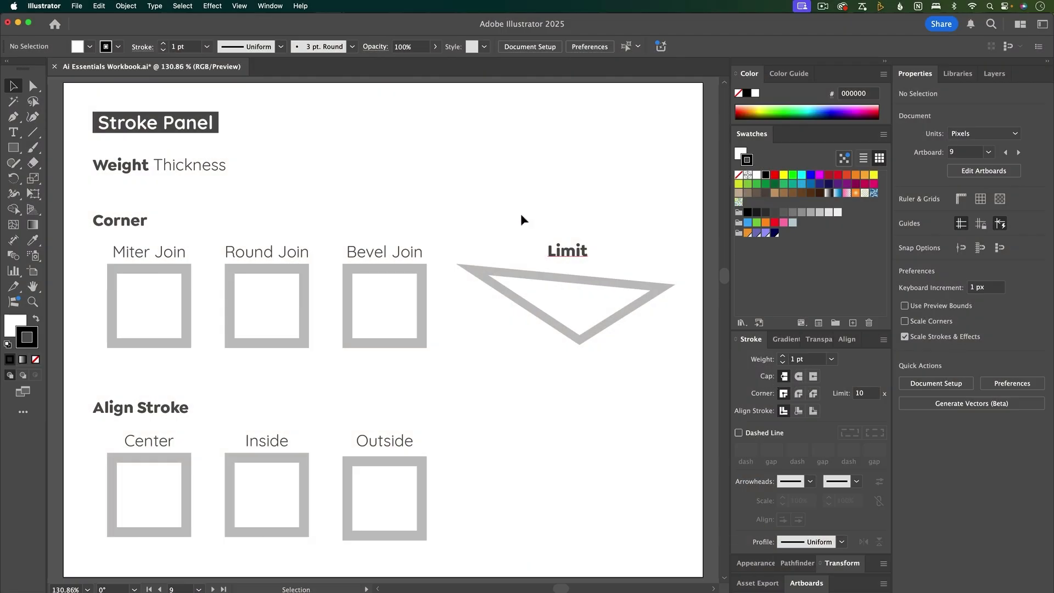
- Draw a rectangle about 138 × 64 px beside the Weight Thickness label and give it a 20 pt stroke
{"action": "key", "text": "m"}
{"action": "left_click_drag", "start_coordinate": [300, 152], "coordinate": [412, 206]}
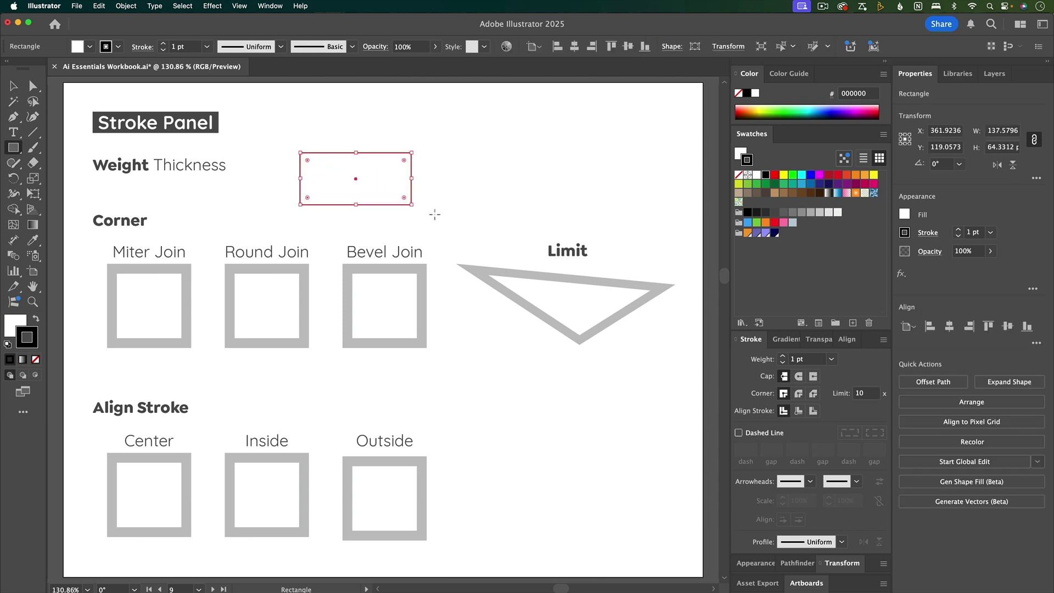
{"action": "key", "text": "v"}
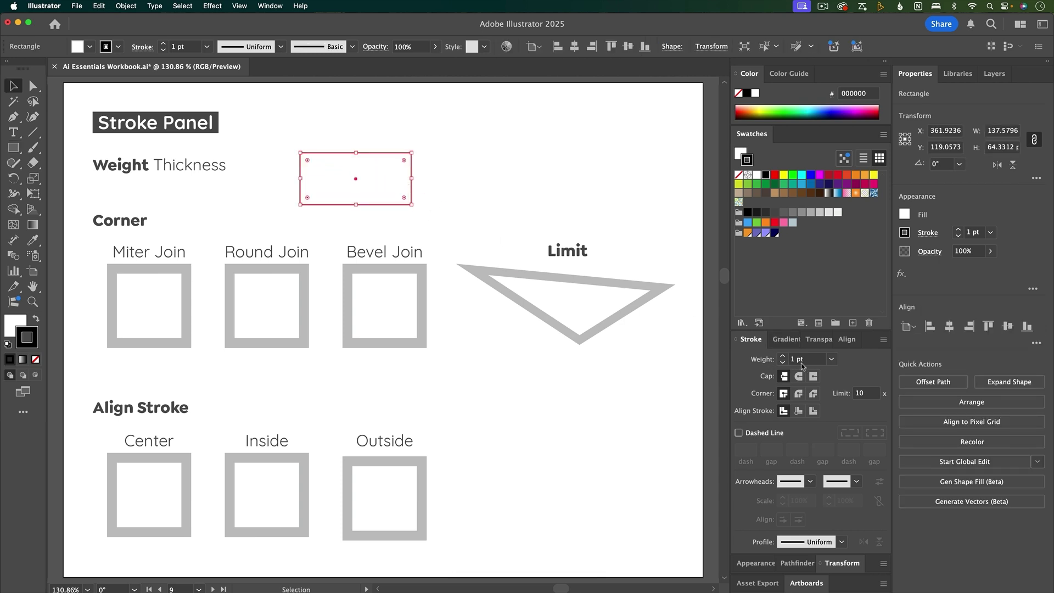
{"action": "left_click", "coordinate": [831, 359]}
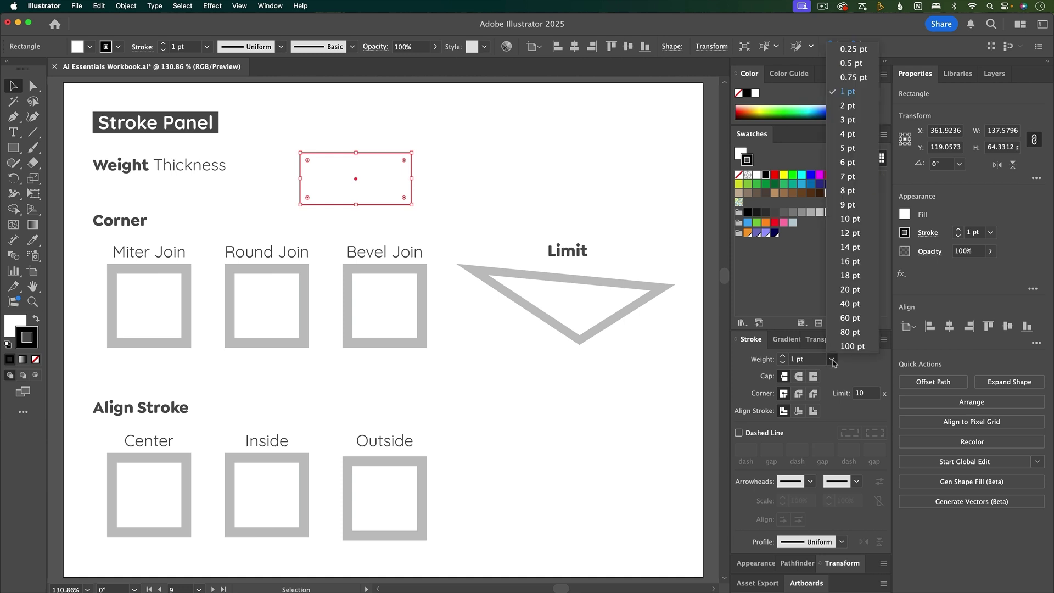
{"action": "left_click", "coordinate": [854, 291]}
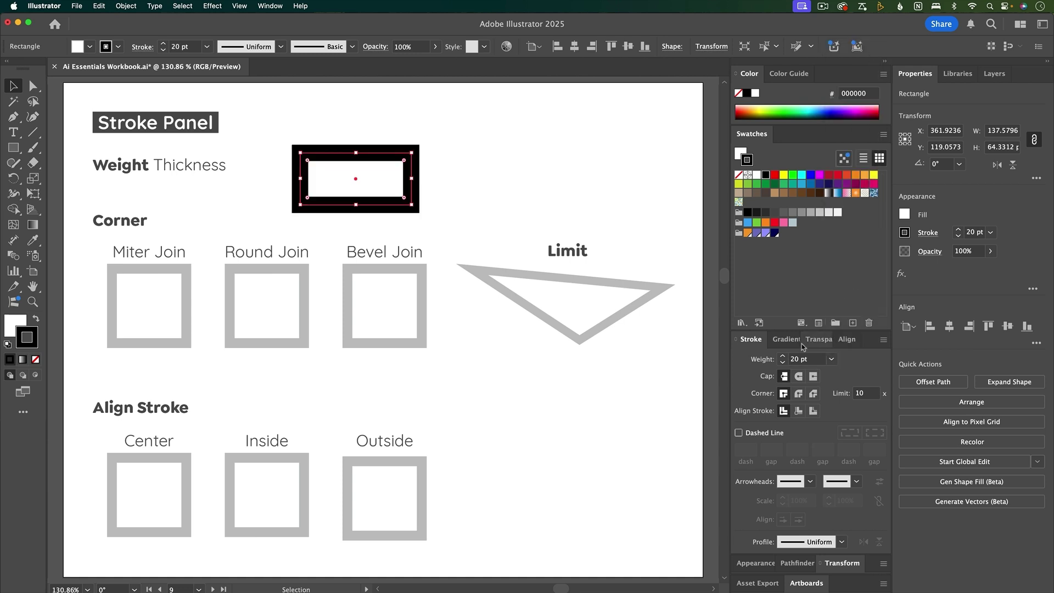
- Vary the stroke weight of the rectangle beside the Weight label and set it to exactly 10 pt
{"action": "left_click", "coordinate": [783, 363]}
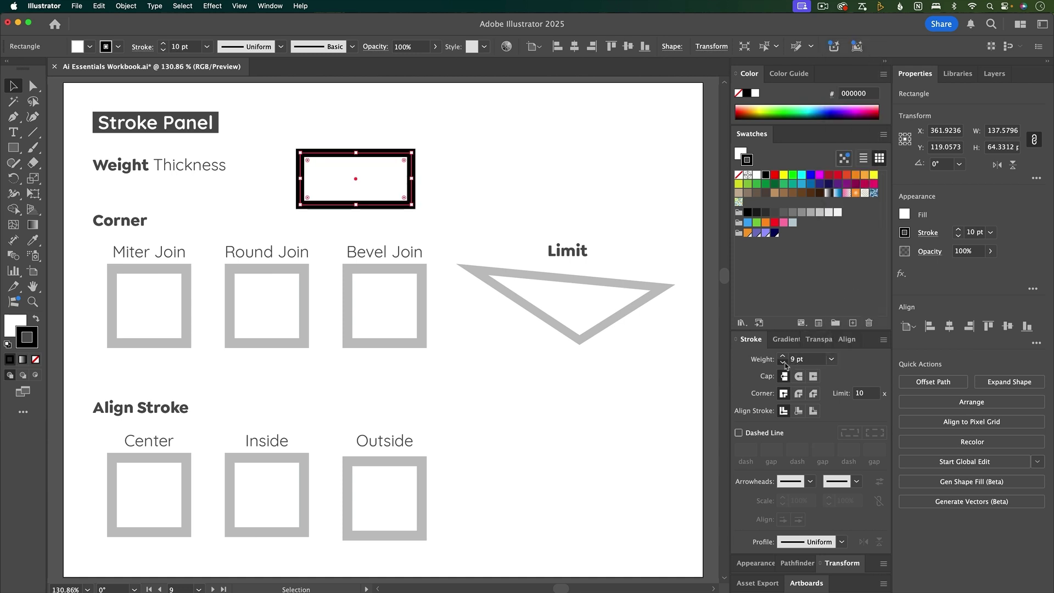
{"action": "scroll", "coordinate": [790, 361], "scroll_direction": "up", "scroll_amount": 6}
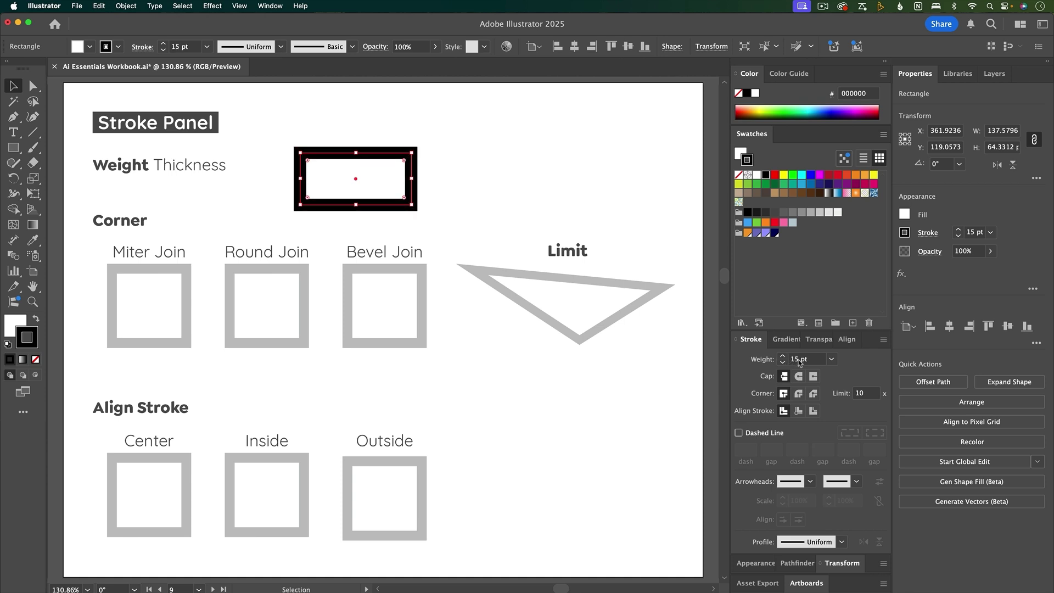
{"action": "left_click", "coordinate": [799, 362]}
{"action": "type", "text": "10"}
{"action": "key", "text": "Return"}
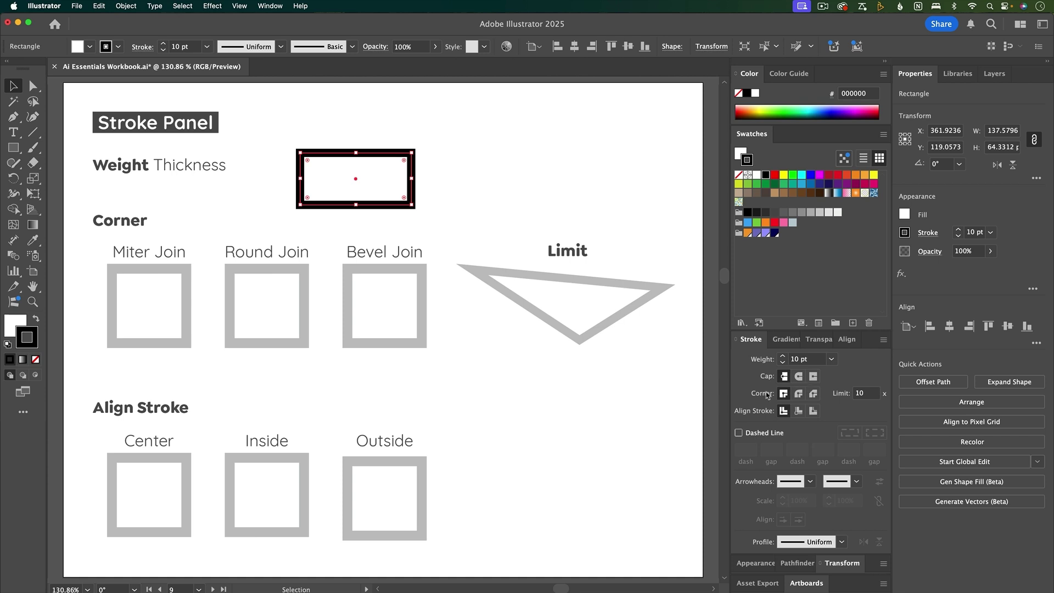
- Apply a round join to the square under Round Join and a bevel join to the square under Bevel Join
{"action": "left_click", "coordinate": [189, 328]}
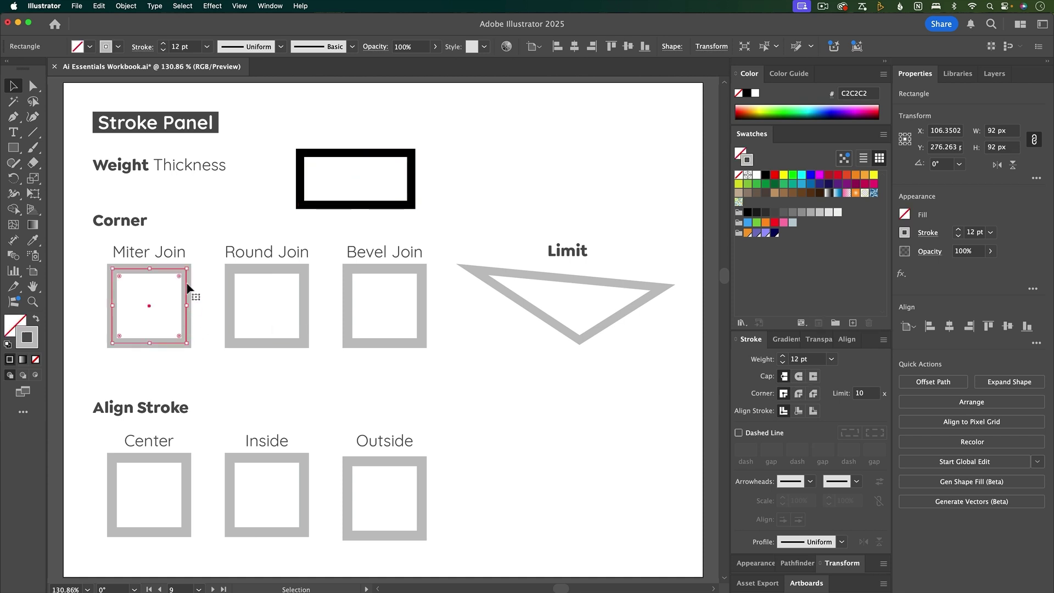
{"action": "left_click", "coordinate": [231, 301]}
{"action": "left_click", "coordinate": [798, 393]}
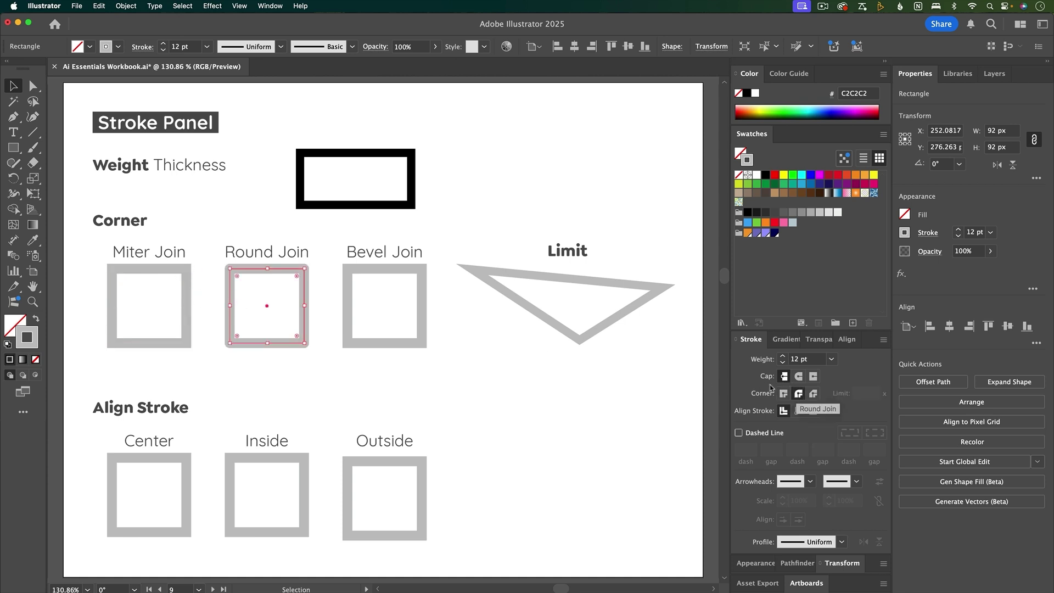
{"action": "left_click", "coordinate": [424, 290]}
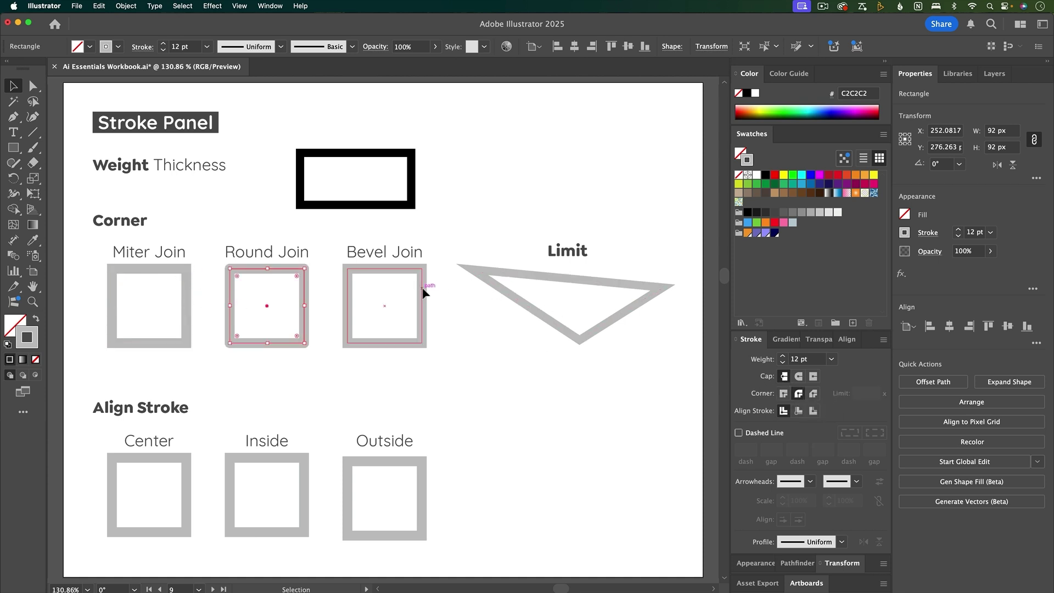
{"action": "left_click", "coordinate": [813, 393]}
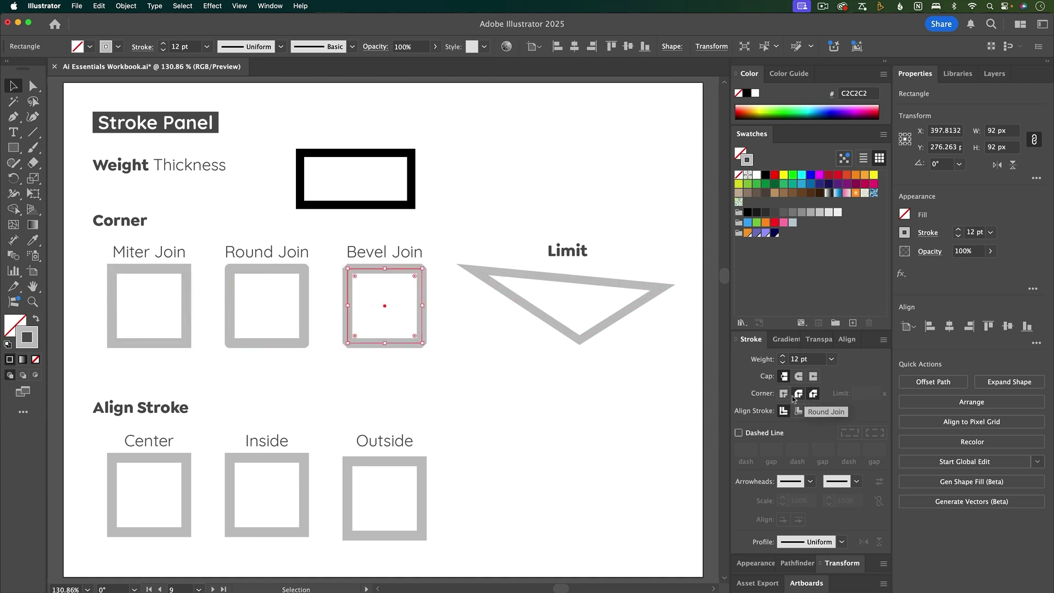
- Set the miter limit of the triangle below the Limit label to 4
{"action": "left_click", "coordinate": [546, 317]}
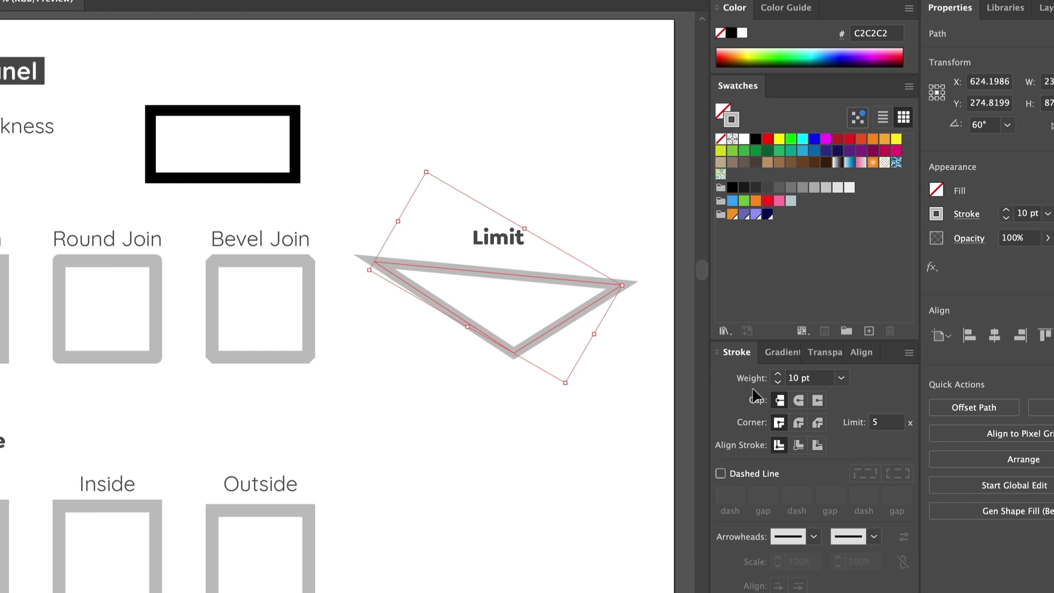
{"action": "left_click", "coordinate": [890, 424]}
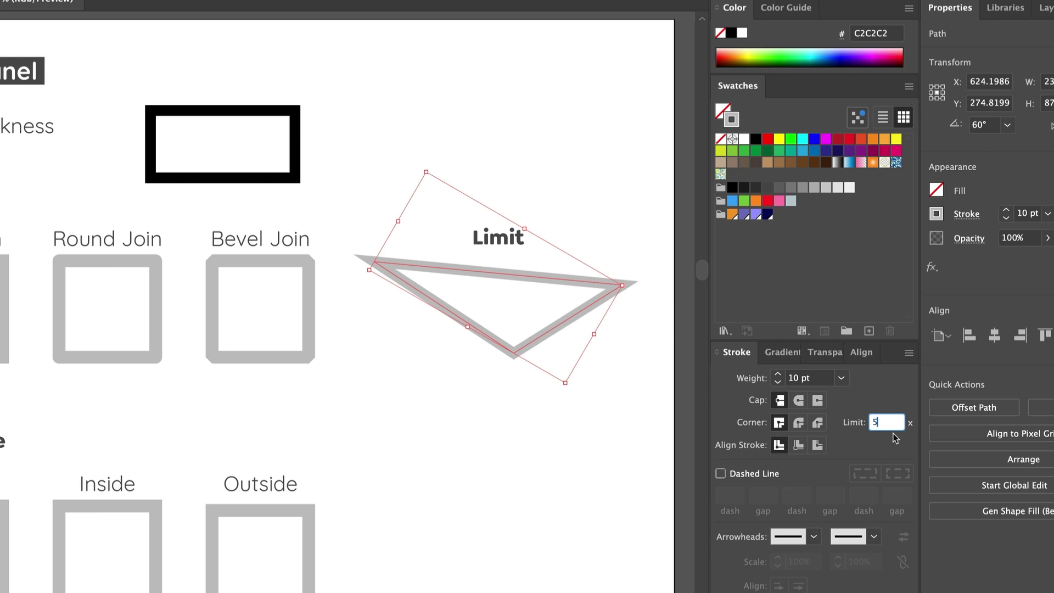
{"action": "key", "text": "Down"}
{"action": "key", "text": "Up"}
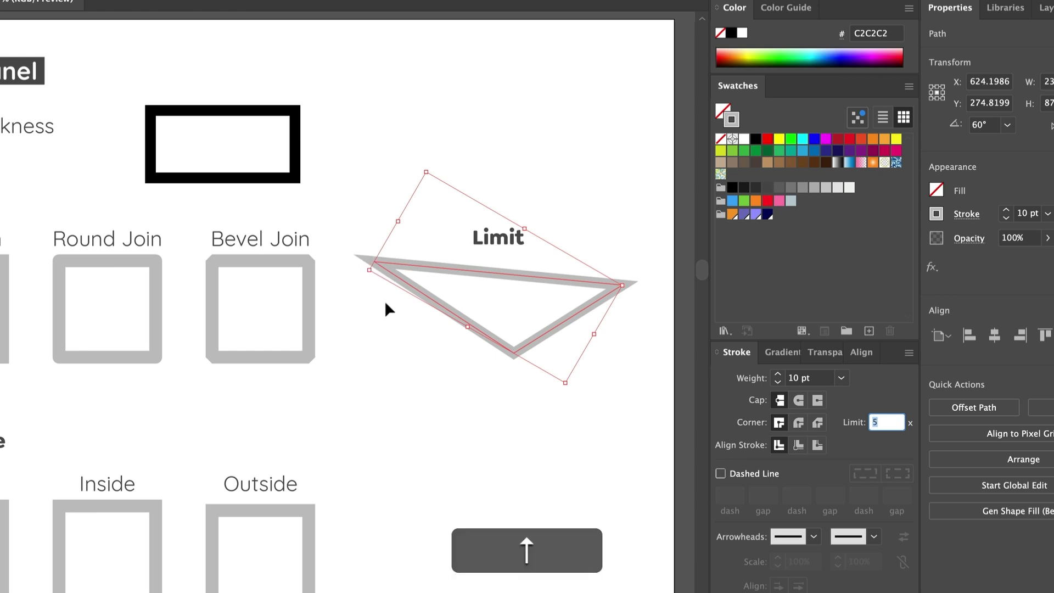
{"action": "key", "text": "Down"}
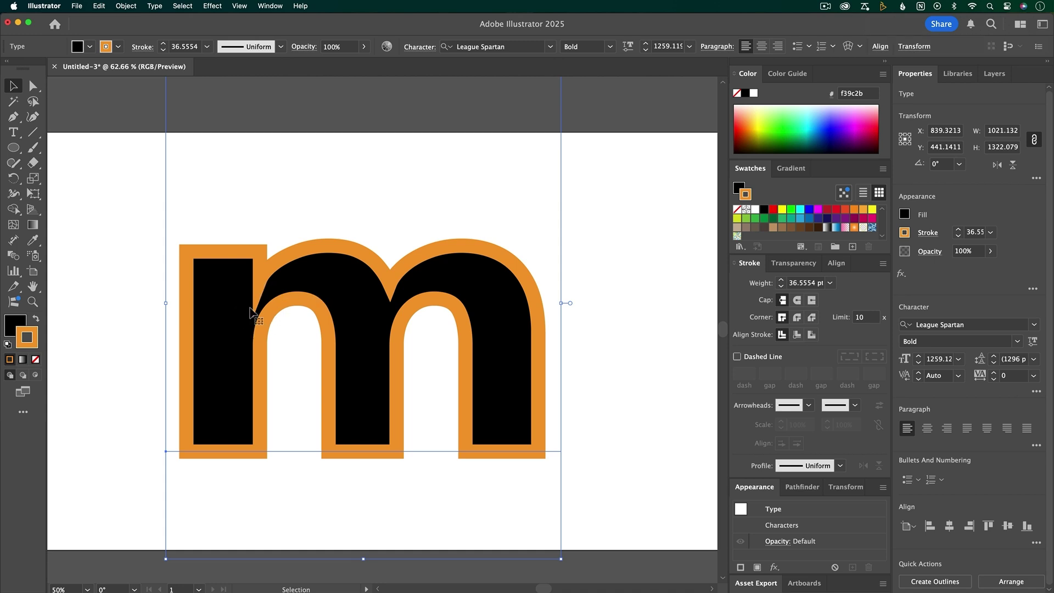
- Lower the miter limit of the letter m's orange stroke to cut off the spike at its inner notch
{"action": "left_click", "coordinate": [869, 318]}
{"action": "key", "text": "Down"}
{"action": "key", "text": "Down"}
{"action": "key", "text": "Down"}
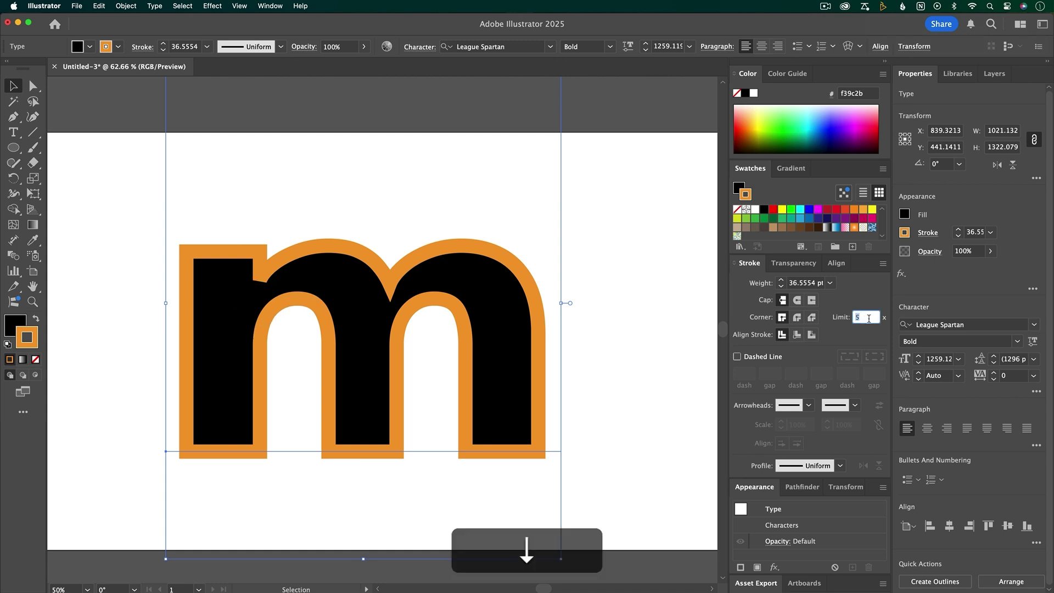
{"action": "key", "text": "Down"}
{"action": "key", "text": "Down"}
{"action": "key", "text": "Down"}
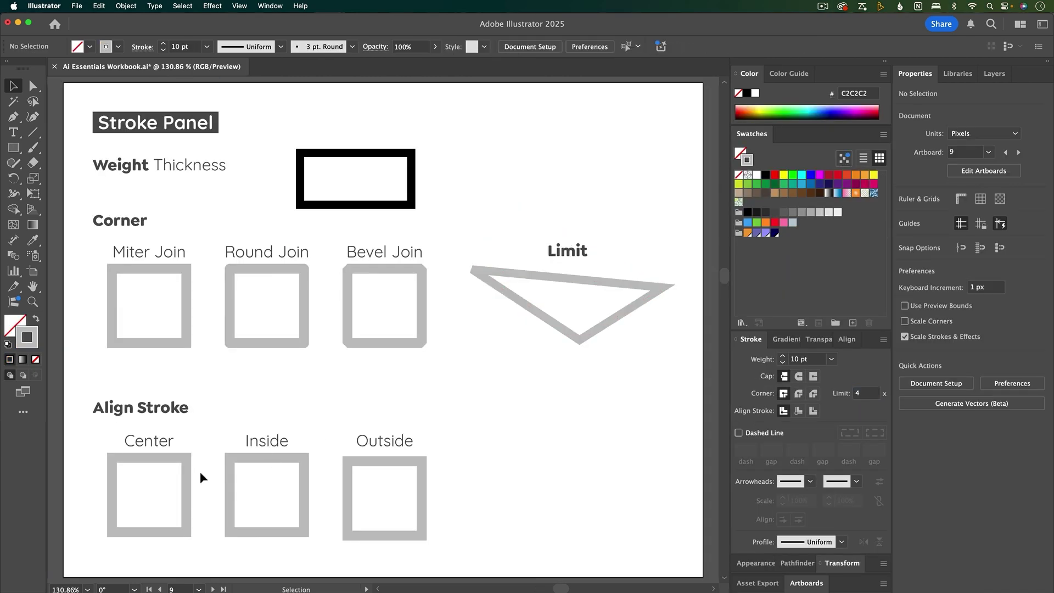
- Align the stroke to the inside on the Inside square and to the outside on the Outside square
{"action": "left_click", "coordinate": [187, 466]}
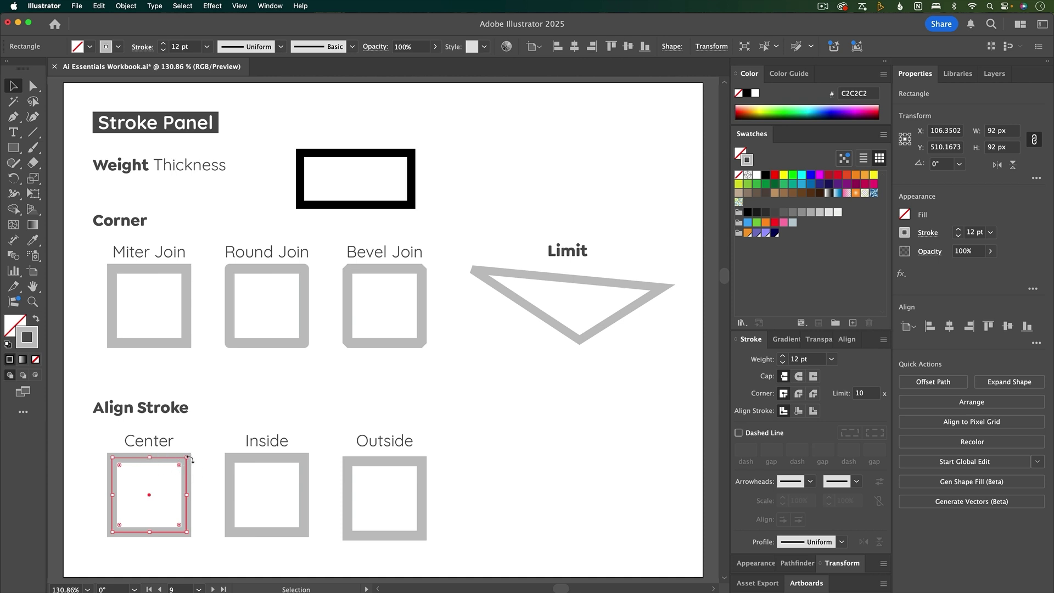
{"action": "left_click", "coordinate": [233, 487]}
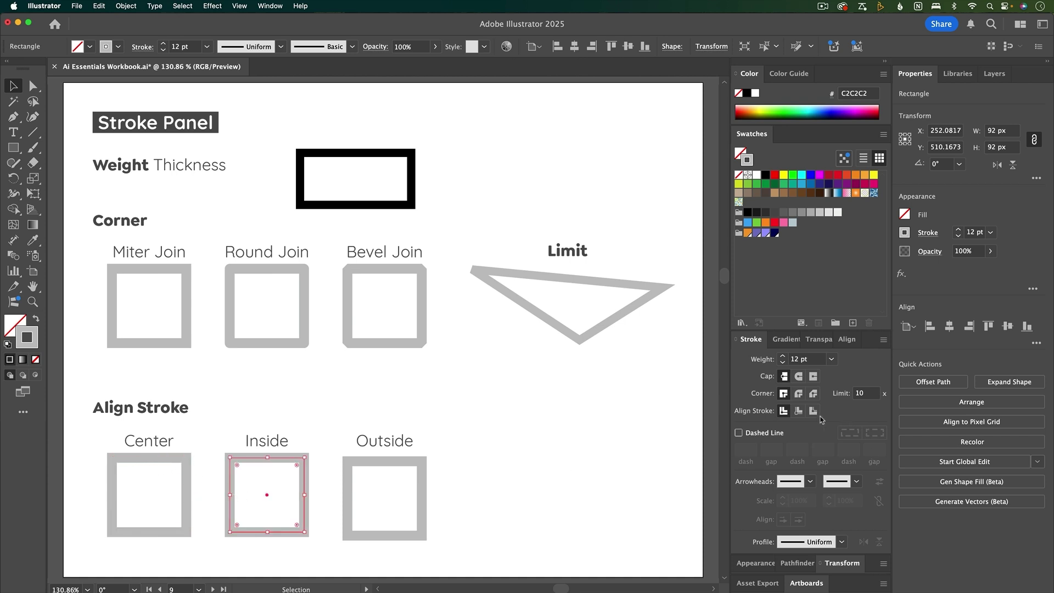
{"action": "left_click", "coordinate": [798, 411]}
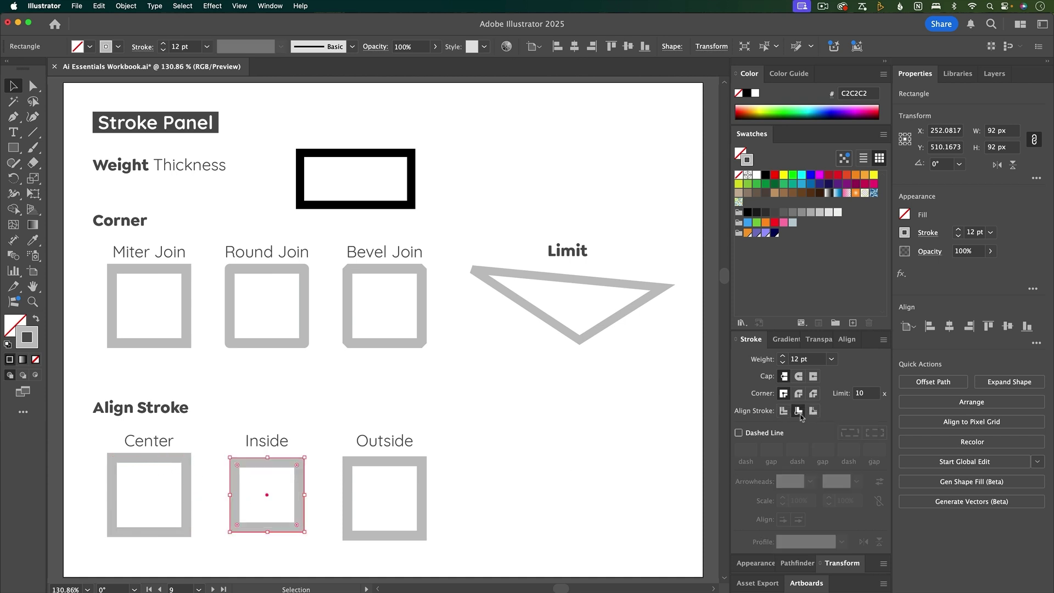
{"action": "left_click", "coordinate": [349, 494]}
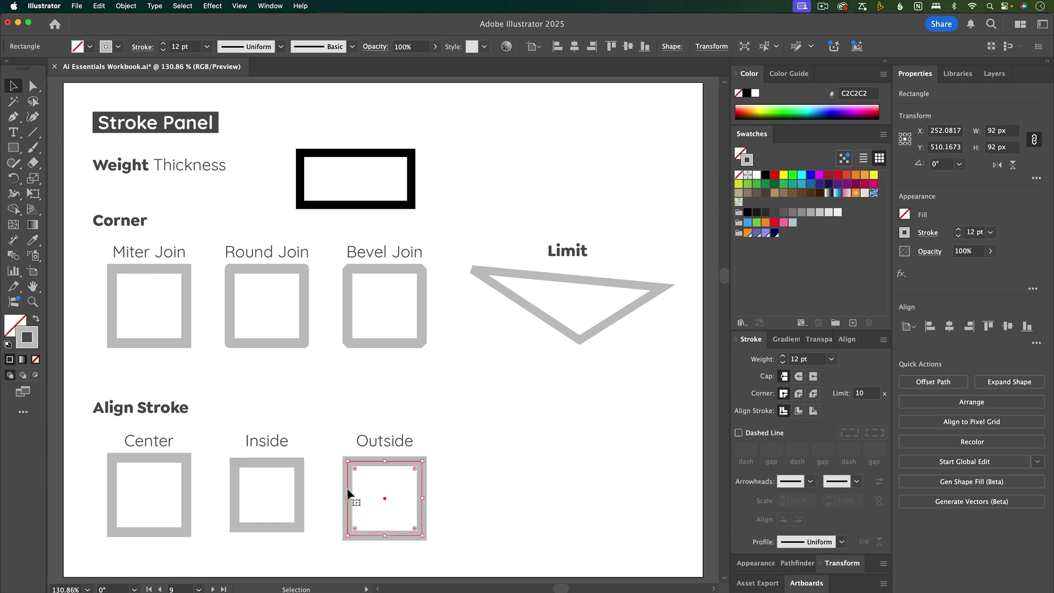
{"action": "left_click", "coordinate": [813, 411]}
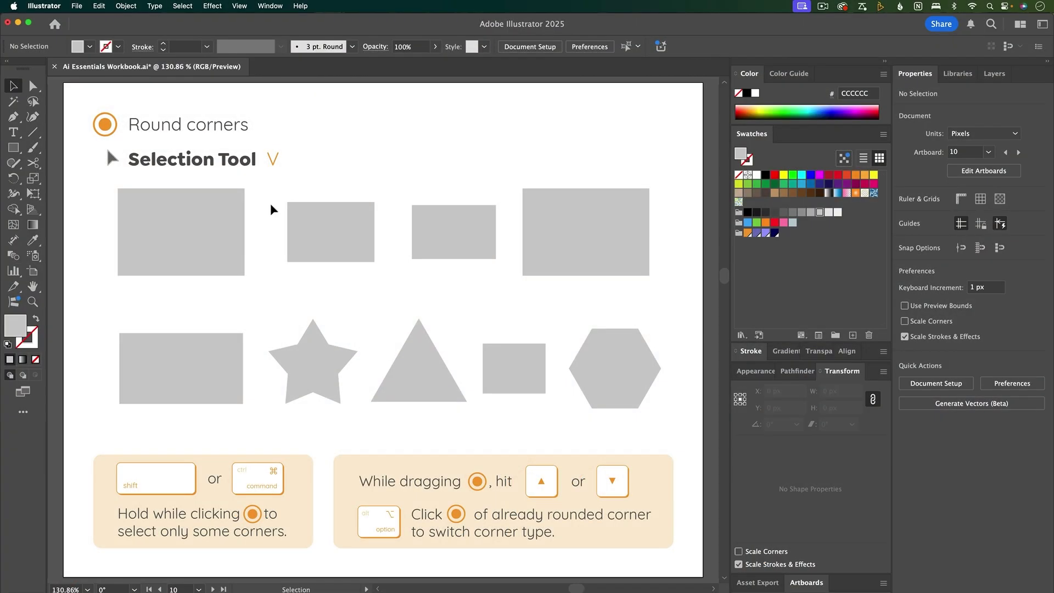
- Round all four corners of the first rectangle in the upper row to a radius of about 19 px
{"action": "left_click", "coordinate": [216, 212]}
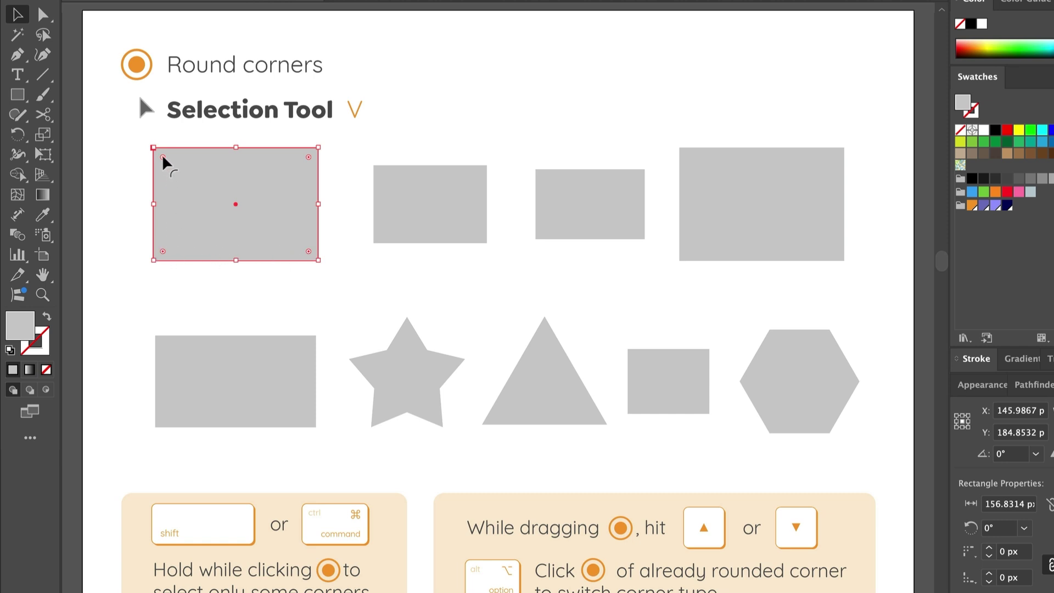
{"action": "left_click_drag", "start_coordinate": [163, 158], "coordinate": [203, 200]}
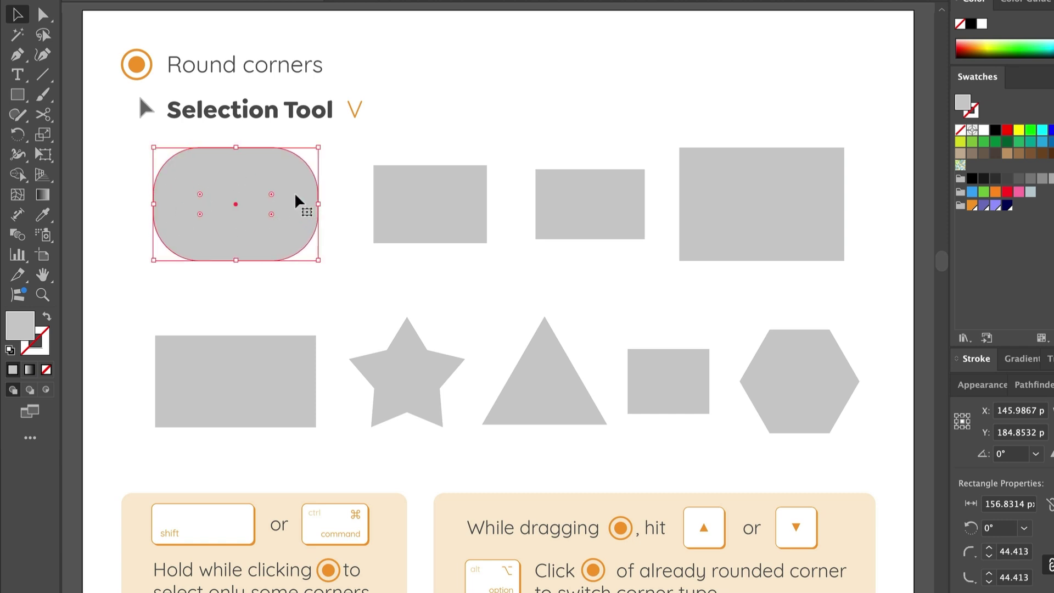
{"action": "left_click", "coordinate": [272, 194]}
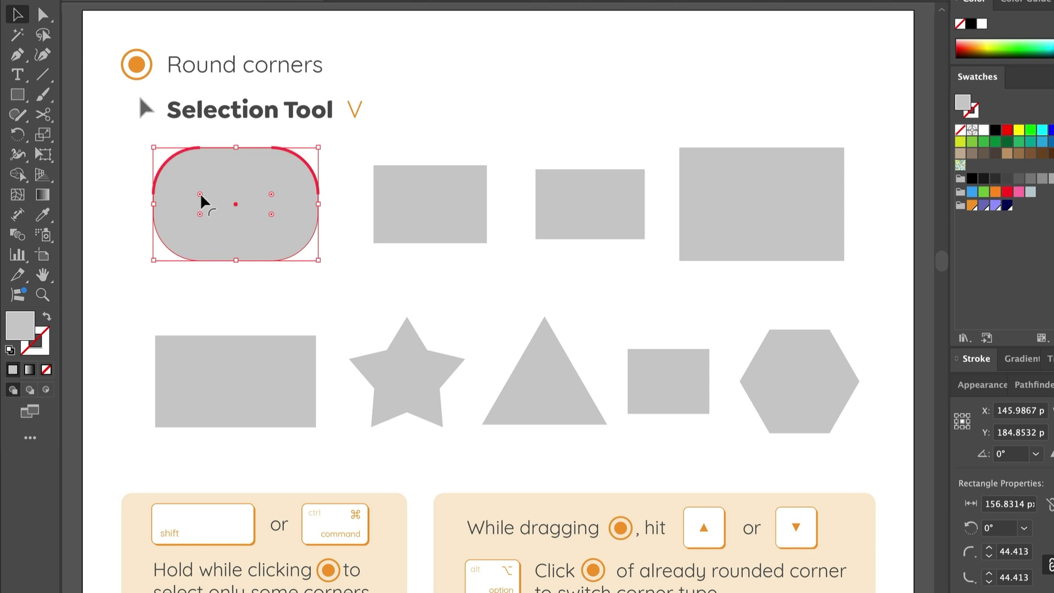
{"action": "left_click_drag", "start_coordinate": [201, 197], "coordinate": [178, 169]}
- Try to round only the upper-left corner of the second rectangle in the upper row by about 47 px
{"action": "left_click", "coordinate": [419, 216]}
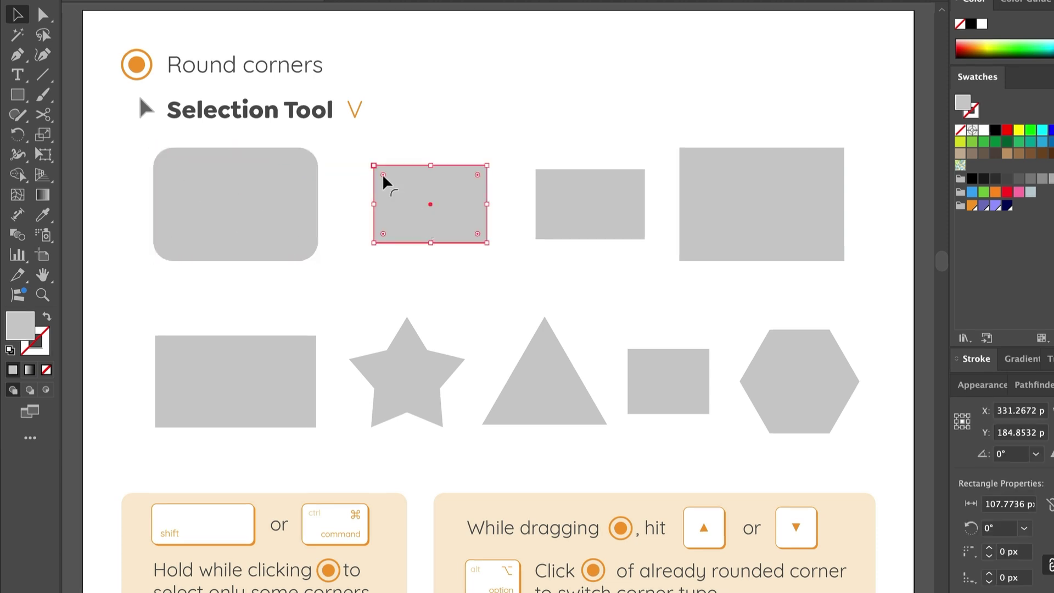
{"action": "left_click", "coordinate": [384, 176]}
{"action": "left_click_drag", "start_coordinate": [383, 175], "coordinate": [426, 218]}
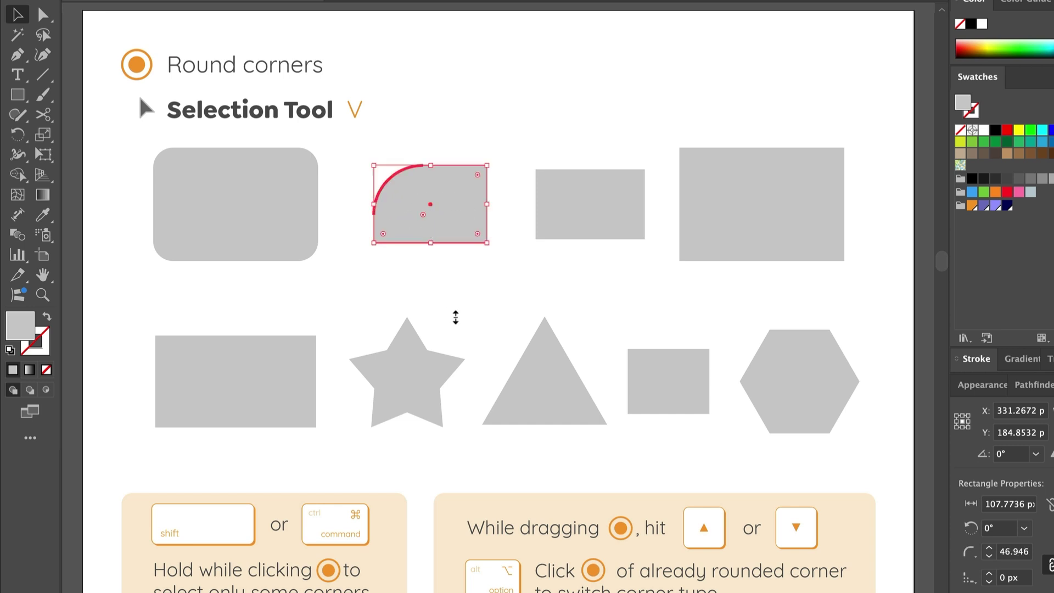
{"action": "key", "text": "ctrl+z"}
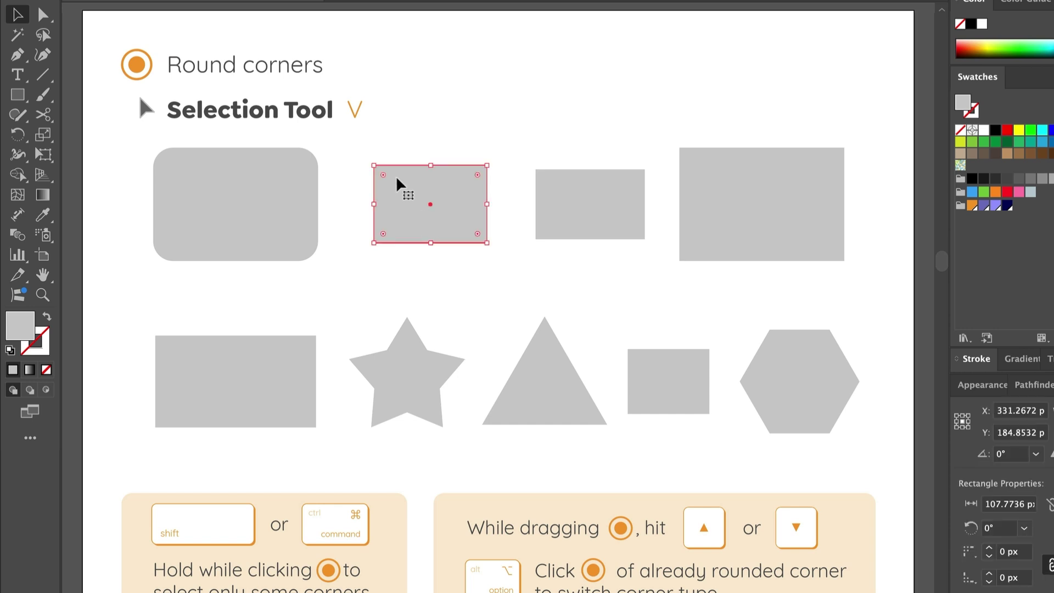
- Round the second rectangle's upper-left and lower-right corners together by about 46 px, leaving the other two square
{"action": "key", "text": "shift"}
{"action": "left_click_drag", "start_coordinate": [383, 175], "coordinate": [429, 216]}
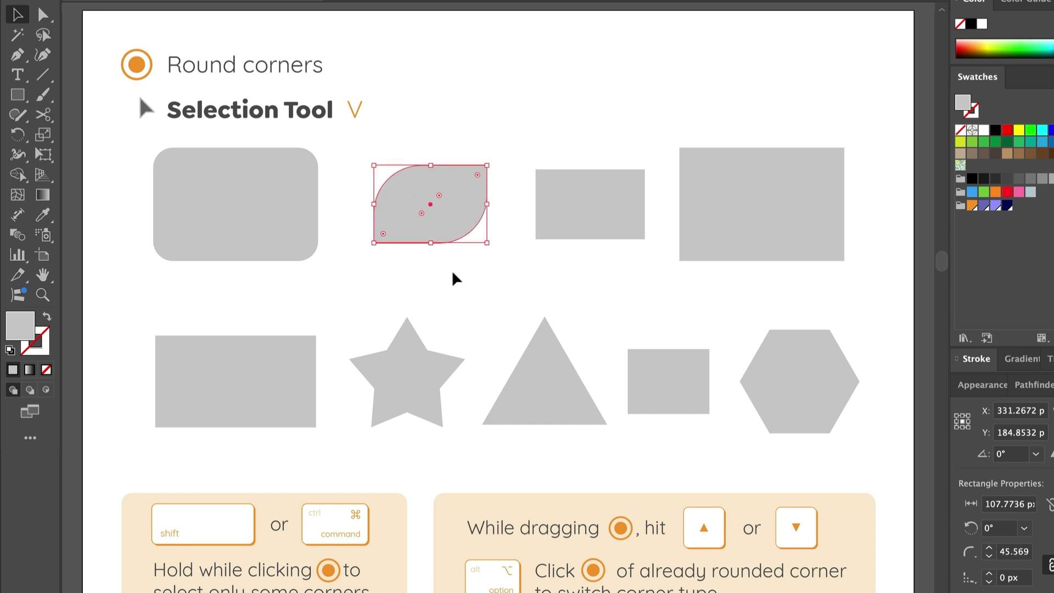
- Give the third rectangle in the upper row inverted round corners with a radius of about 23.5 px
{"action": "left_click", "coordinate": [549, 231]}
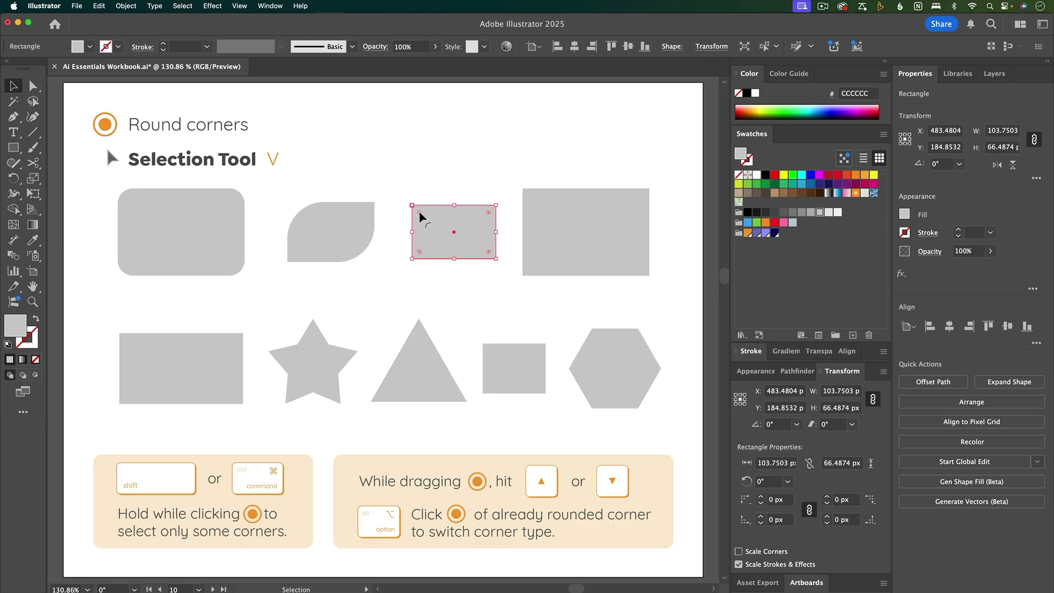
{"action": "left_click_drag", "start_coordinate": [420, 212], "coordinate": [431, 225]}
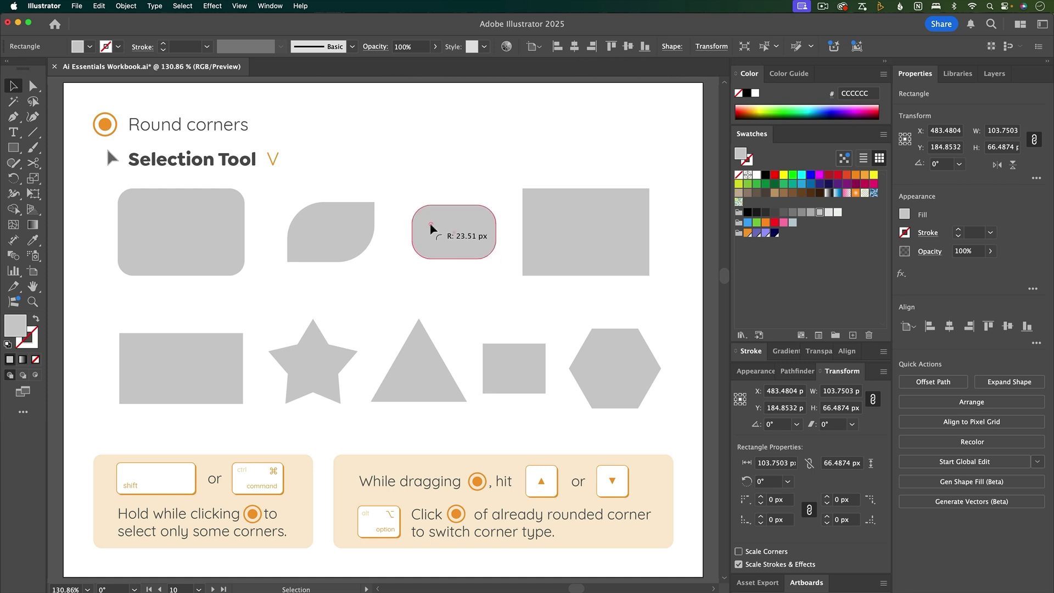
{"action": "key", "text": "Up"}
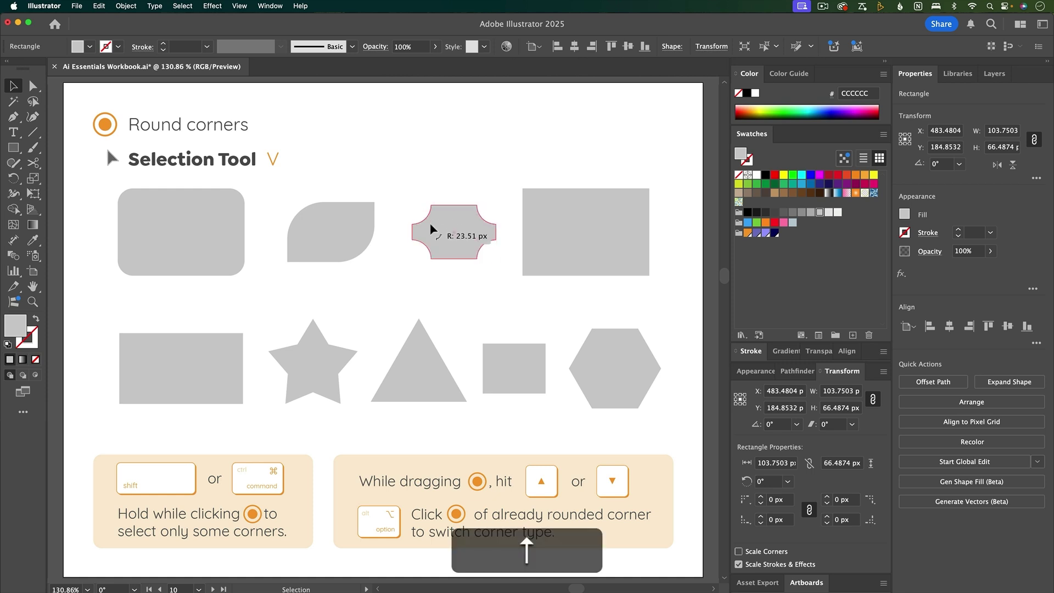
{"action": "key", "text": "Up"}
{"action": "key", "text": "Up"}
{"action": "key", "text": "Up"}
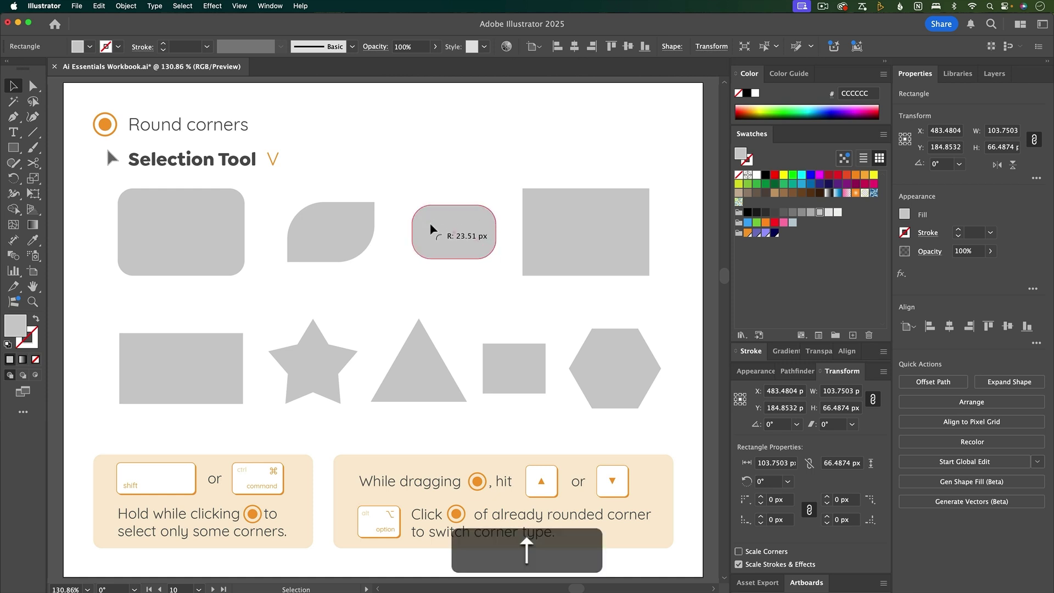
{"action": "left_click_drag", "start_coordinate": [431, 229], "coordinate": [431, 235]}
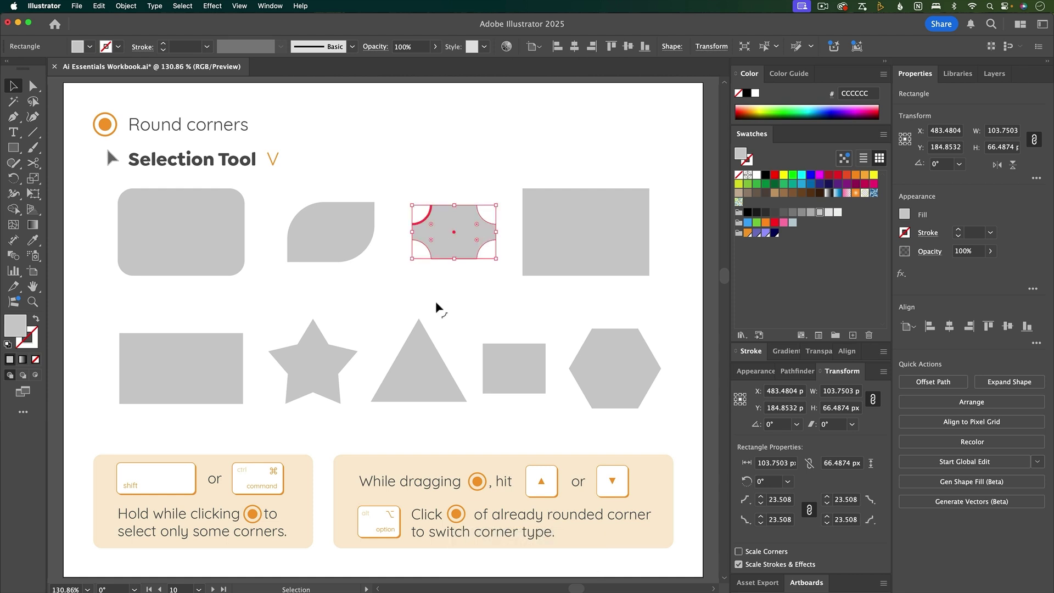
- Round the fourth rectangle's corners by about 45 px and switch the corner type to chamfer
{"action": "left_click", "coordinate": [641, 203]}
{"action": "left_click_drag", "start_coordinate": [637, 202], "coordinate": [630, 250]}
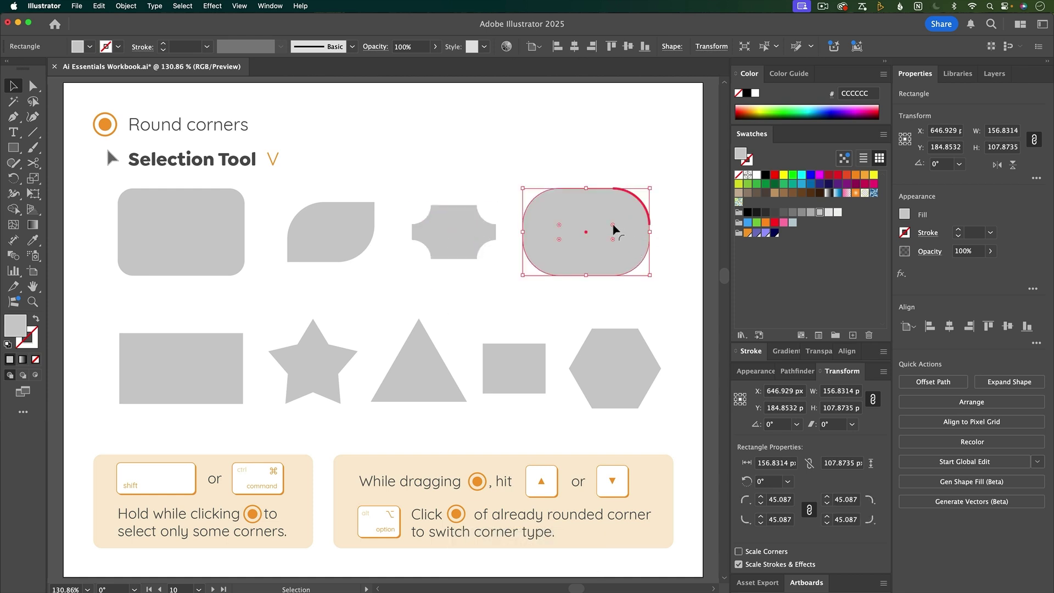
{"action": "left_click", "coordinate": [613, 227], "text": "alt"}
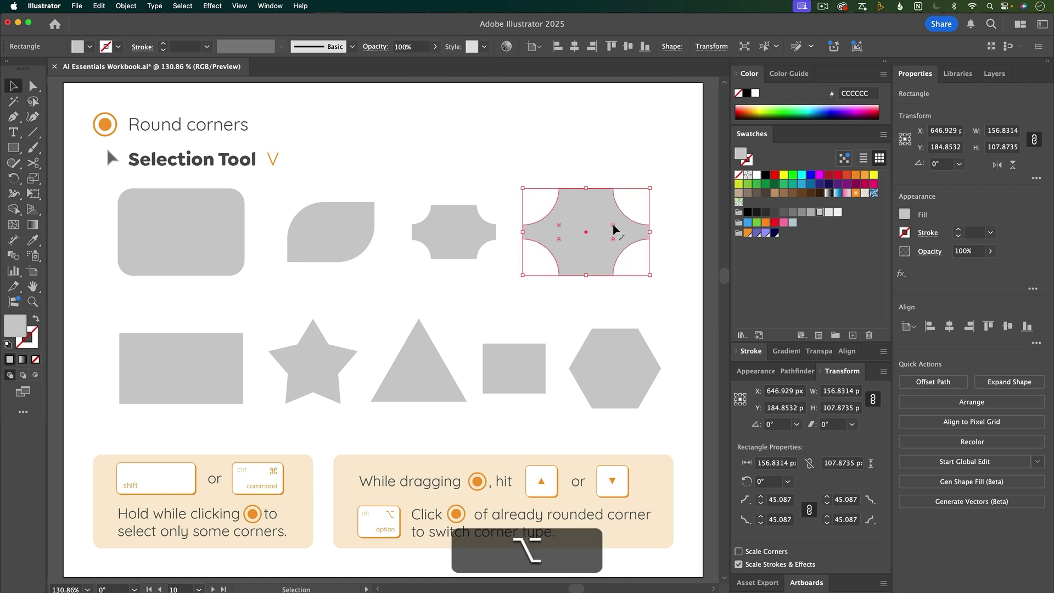
{"action": "left_click", "coordinate": [613, 227], "text": "alt"}
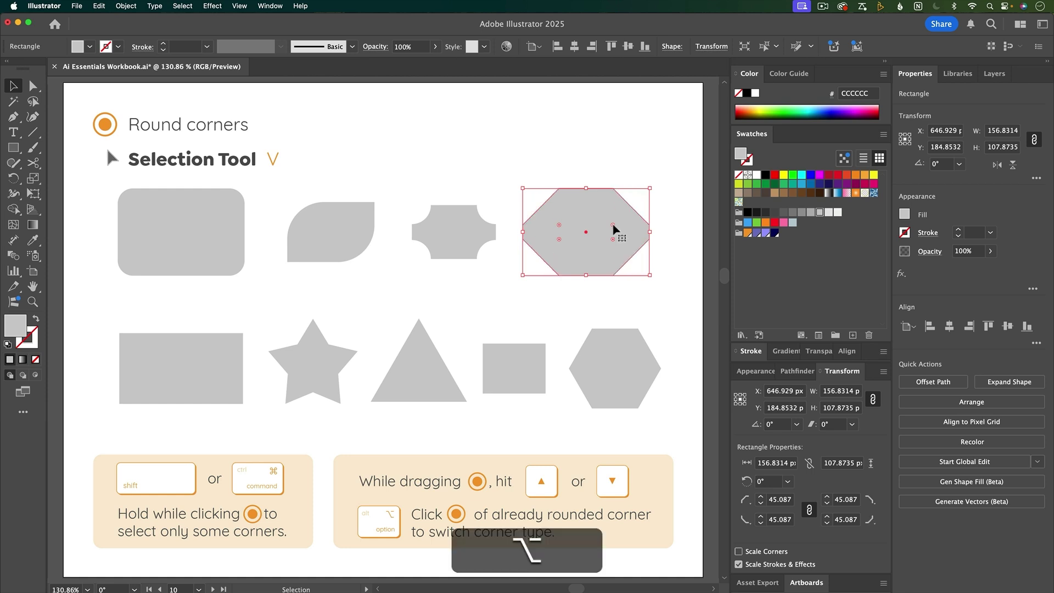
{"action": "left_click", "coordinate": [627, 299]}
- Round the lower-row rectangle's upper-left corner by about 54 px and its upper-right corner by a smaller radius
{"action": "left_click", "coordinate": [154, 357]}
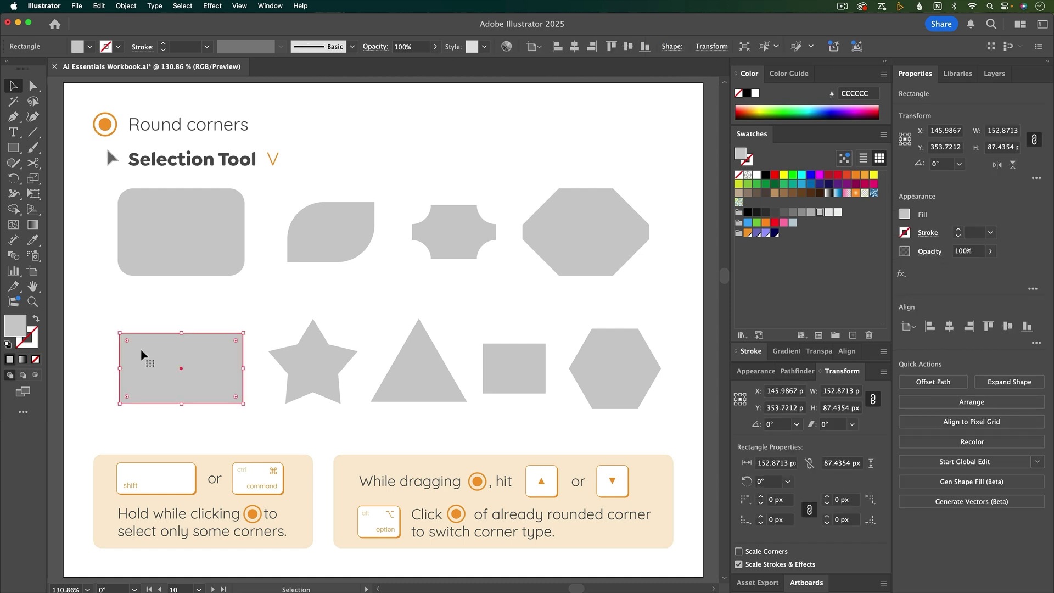
{"action": "left_click_drag", "start_coordinate": [128, 344], "coordinate": [134, 400]}
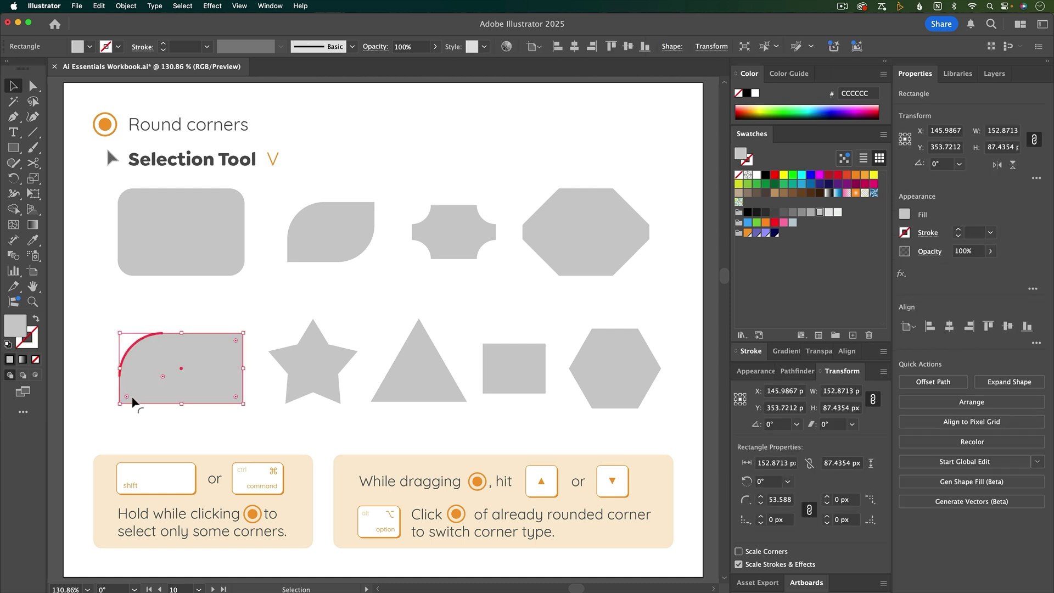
{"action": "key", "text": "shift"}
{"action": "left_click_drag", "start_coordinate": [236, 341], "coordinate": [231, 347]}
- Use Direct Selection to round the star's top point and all three triangle corners, the triangle's by about 23.5 px
{"action": "key", "text": "a"}
{"action": "left_click", "coordinate": [318, 337]}
{"action": "left_click_drag", "start_coordinate": [318, 337], "coordinate": [323, 356]}
{"action": "left_click", "coordinate": [420, 379]}
{"action": "left_click_drag", "start_coordinate": [418, 336], "coordinate": [421, 362]}
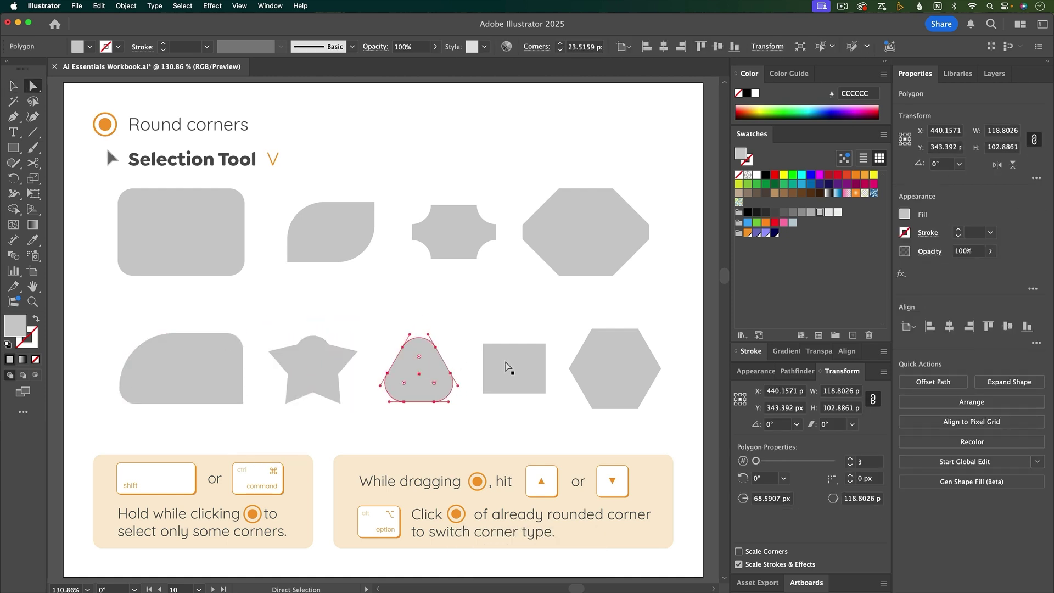
- Round the small lower-row rectangle's upper-right corner by about 61.6 px and switch that corner to inverted round
{"action": "left_click", "coordinate": [508, 364]}
{"action": "left_click_drag", "start_coordinate": [532, 356], "coordinate": [483, 392]}
{"action": "key", "text": "cmd+z"}
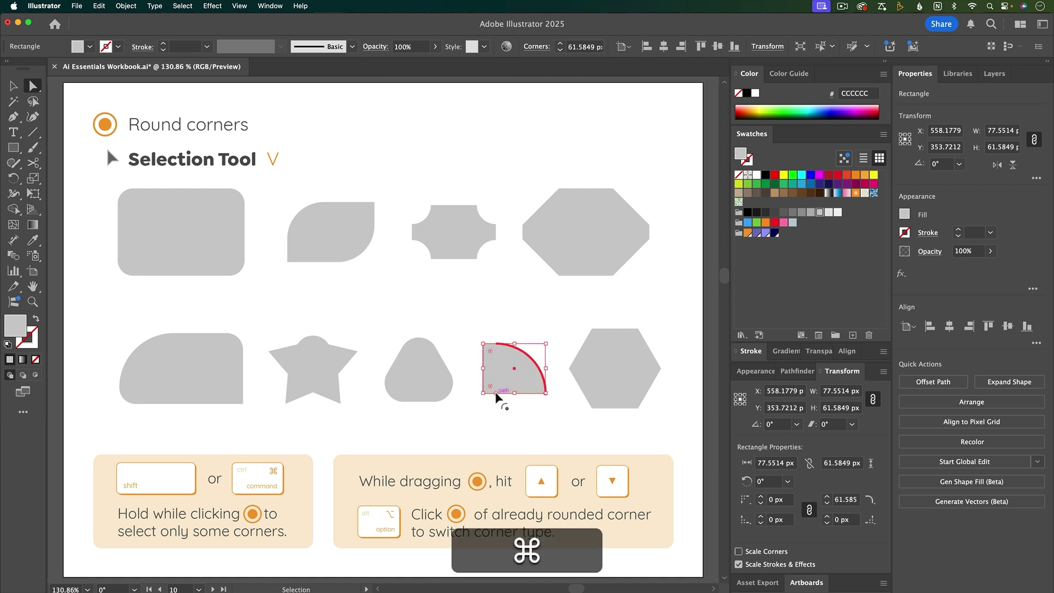
{"action": "left_click", "coordinate": [496, 395], "text": "alt"}
{"action": "left_click", "coordinate": [558, 409]}
- Give all corners of the hexagon an inverted round shape and deselect it
{"action": "left_click", "coordinate": [607, 369]}
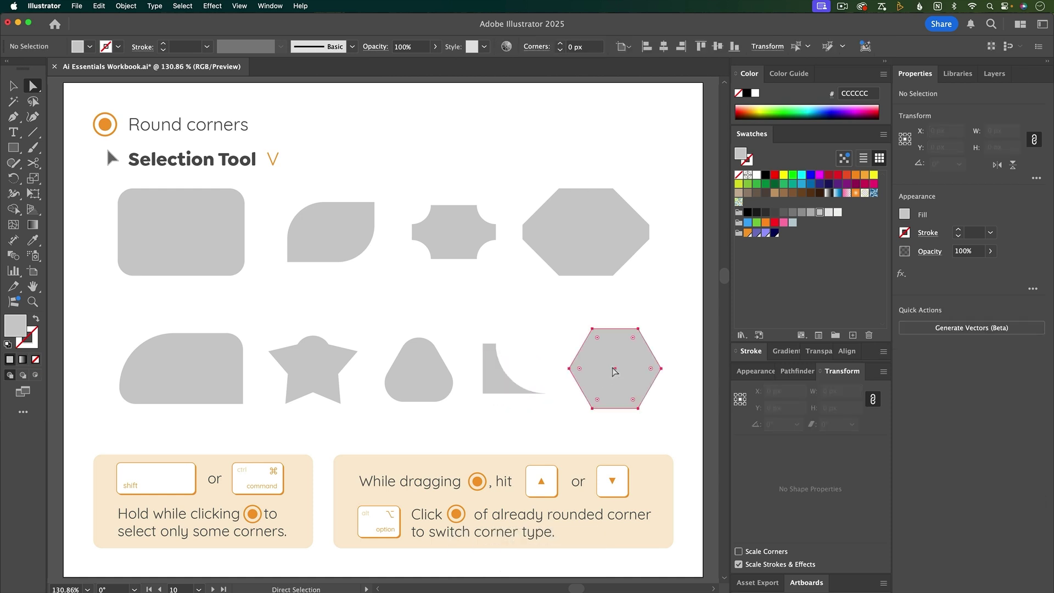
{"action": "left_click_drag", "start_coordinate": [606, 341], "coordinate": [608, 359]}
{"action": "key", "text": "Down"}
{"action": "key", "text": "v"}
{"action": "left_click", "coordinate": [669, 420]}
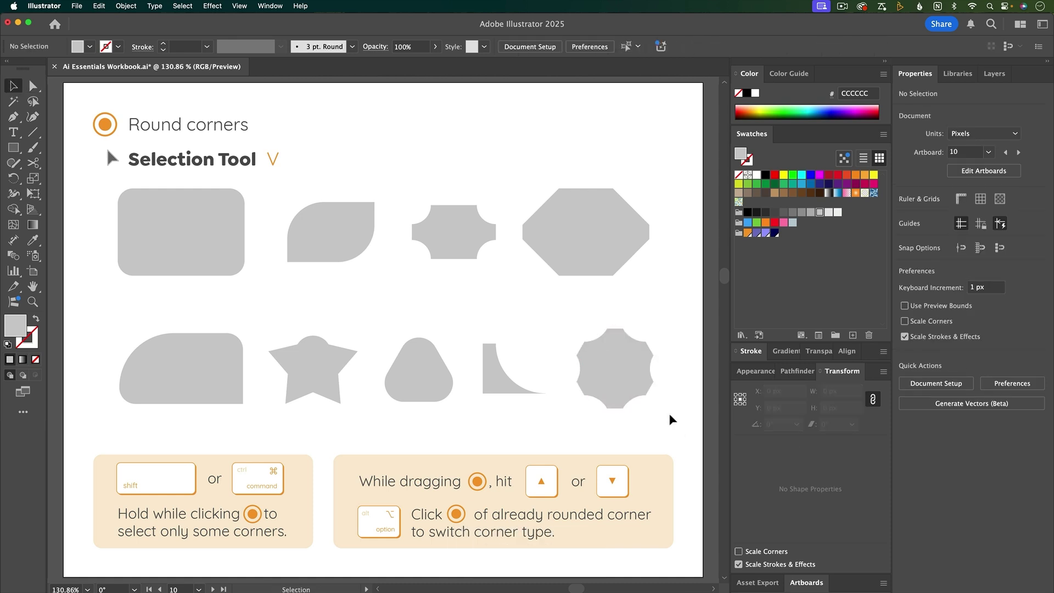
- Try setting only the upper-left corner radius of the first upper-row rectangle to 30 px
{"action": "left_click", "coordinate": [220, 243]}
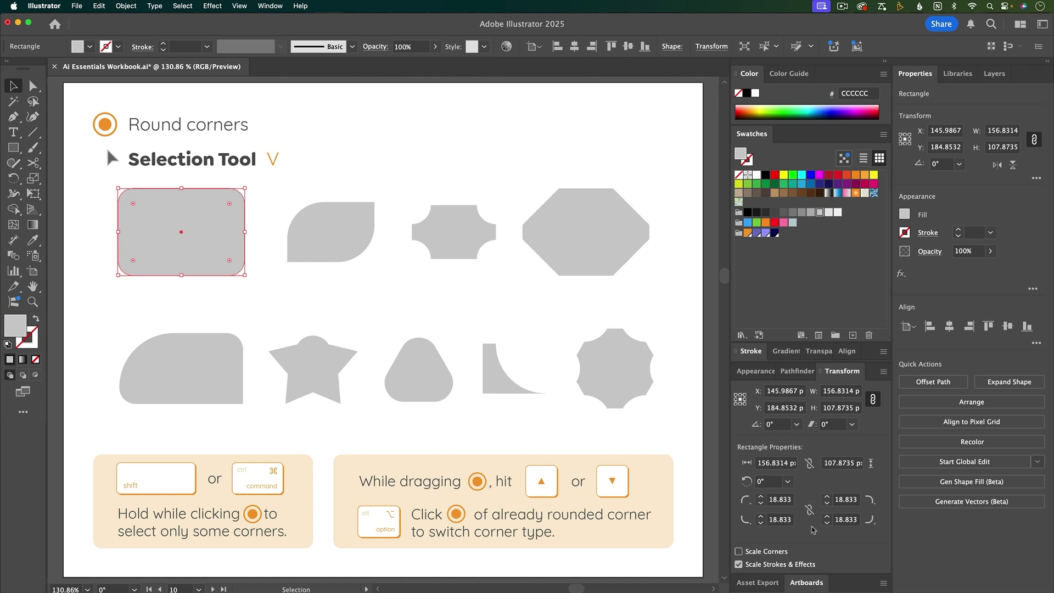
{"action": "left_click", "coordinate": [779, 499]}
{"action": "type", "text": "30"}
{"action": "key", "text": "Return"}
{"action": "key", "text": "super+z"}
- Set all four corner radii of the first upper-row rectangle to 30 px with the radii linked, and open its shape properties
{"action": "left_click", "coordinate": [782, 520]}
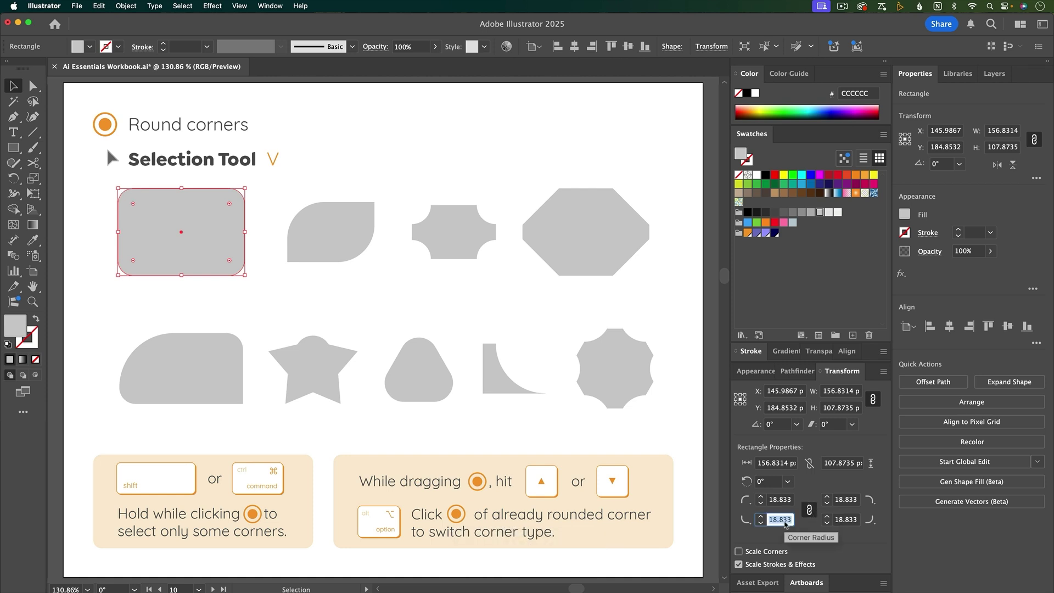
{"action": "type", "text": "30"}
{"action": "key", "text": "Return"}
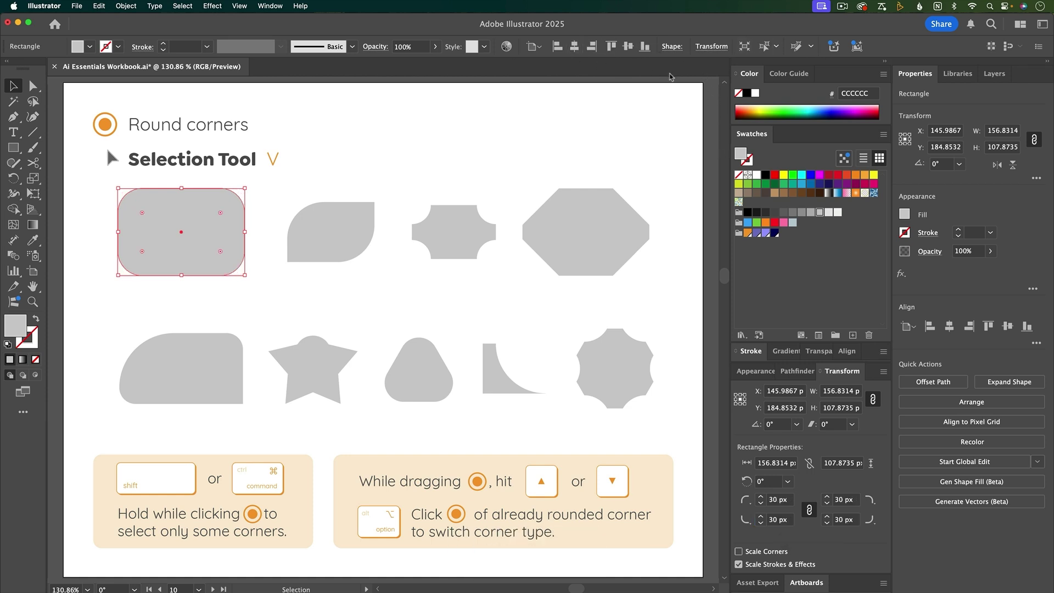
{"action": "left_click", "coordinate": [672, 51]}
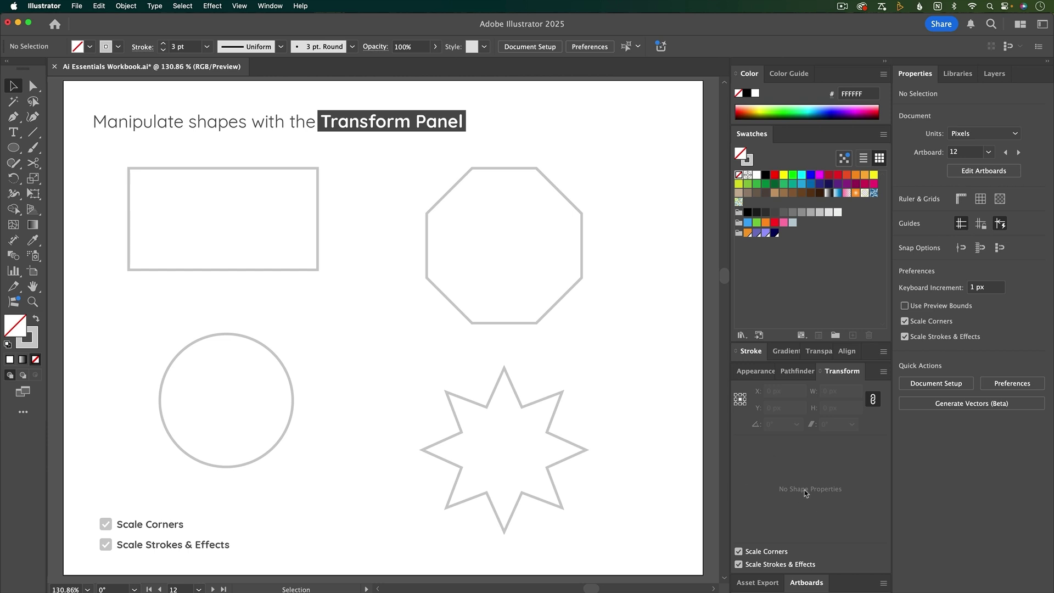
- Set the width of the rectangle on the Transform Panel artboard to 250 px with its proportions linked
{"action": "left_click", "coordinate": [272, 269]}
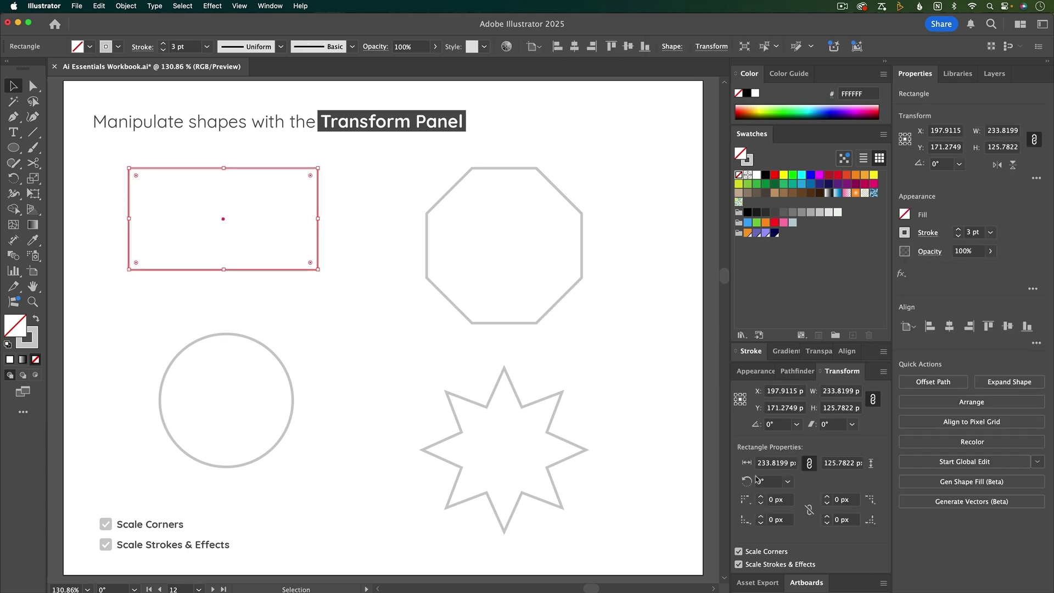
{"action": "left_click", "coordinate": [761, 464]}
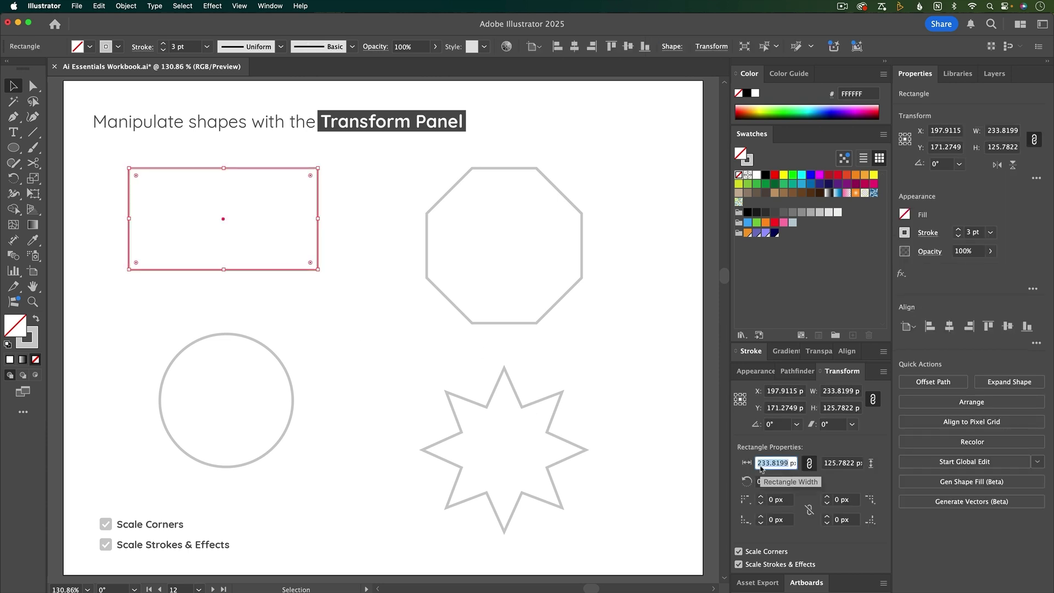
{"action": "type", "text": "250"}
{"action": "key", "text": "Return"}
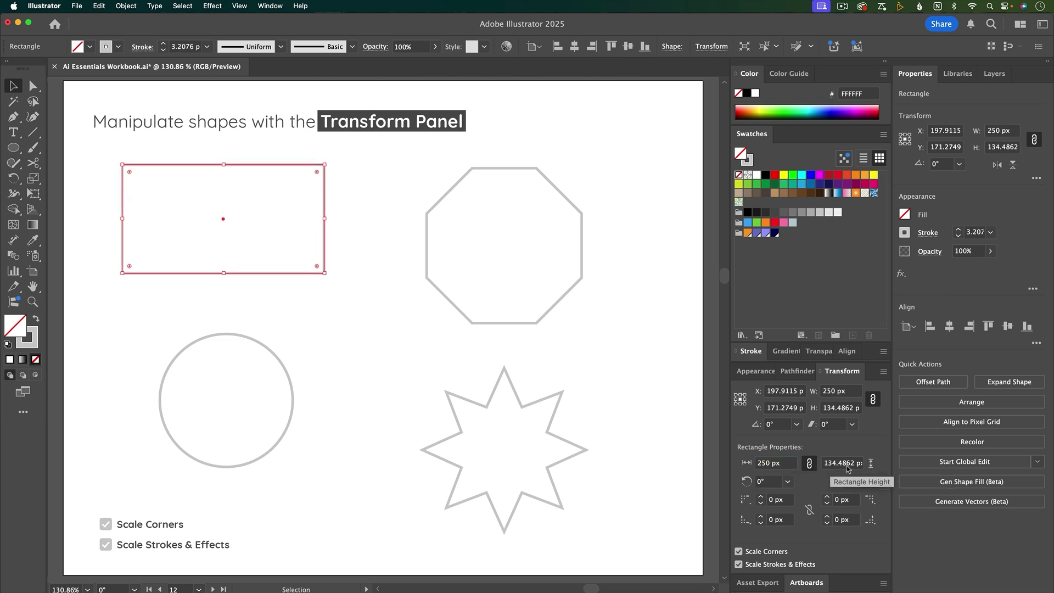
- Unlink the rectangle's width and height and set its height to 100 px
{"action": "left_click", "coordinate": [809, 464]}
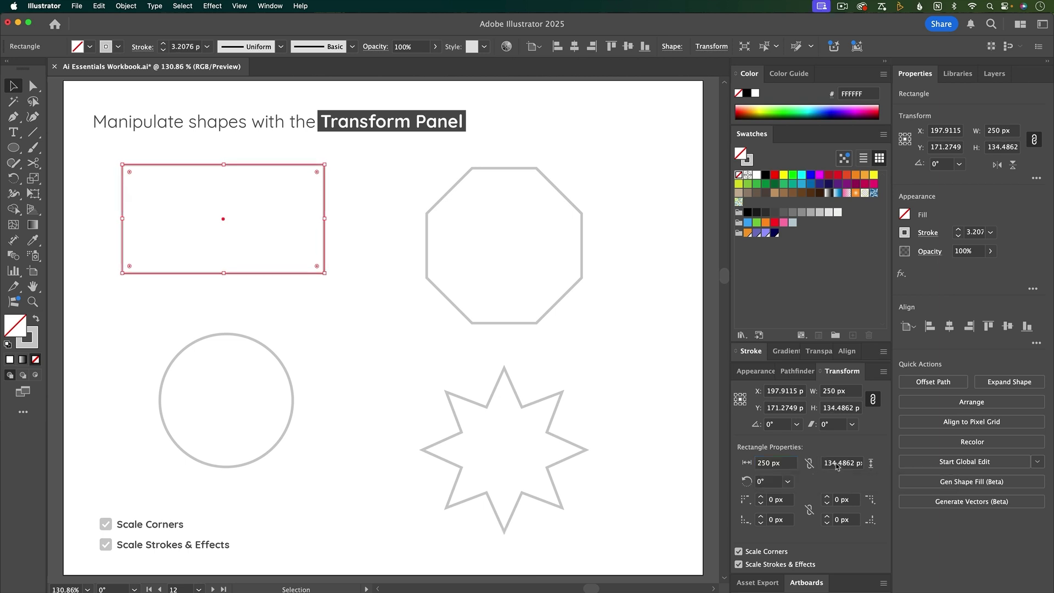
{"action": "left_click", "coordinate": [837, 463]}
{"action": "type", "text": "100"}
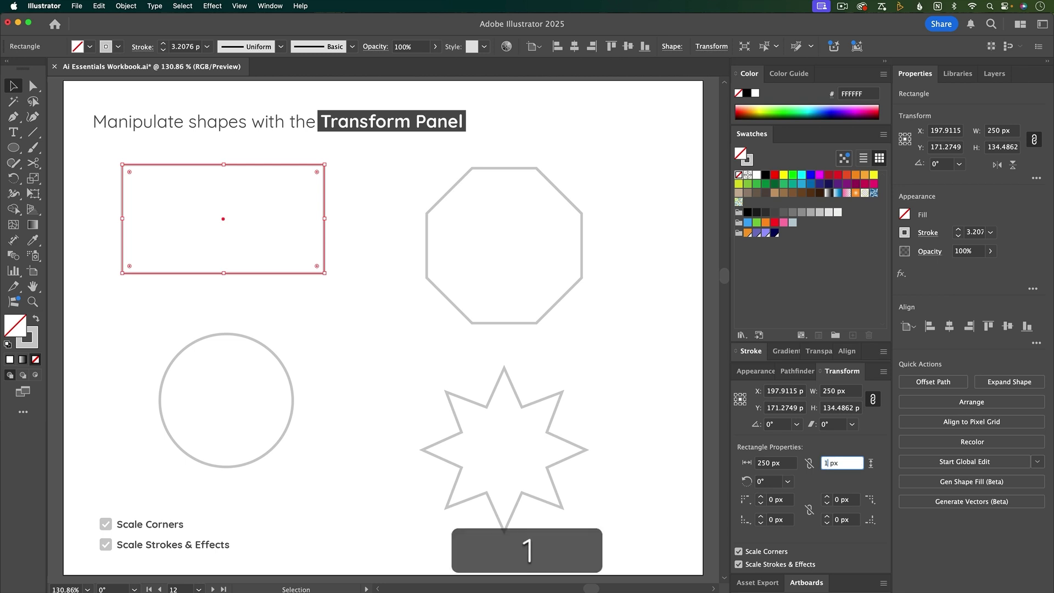
{"action": "key", "text": "Return"}
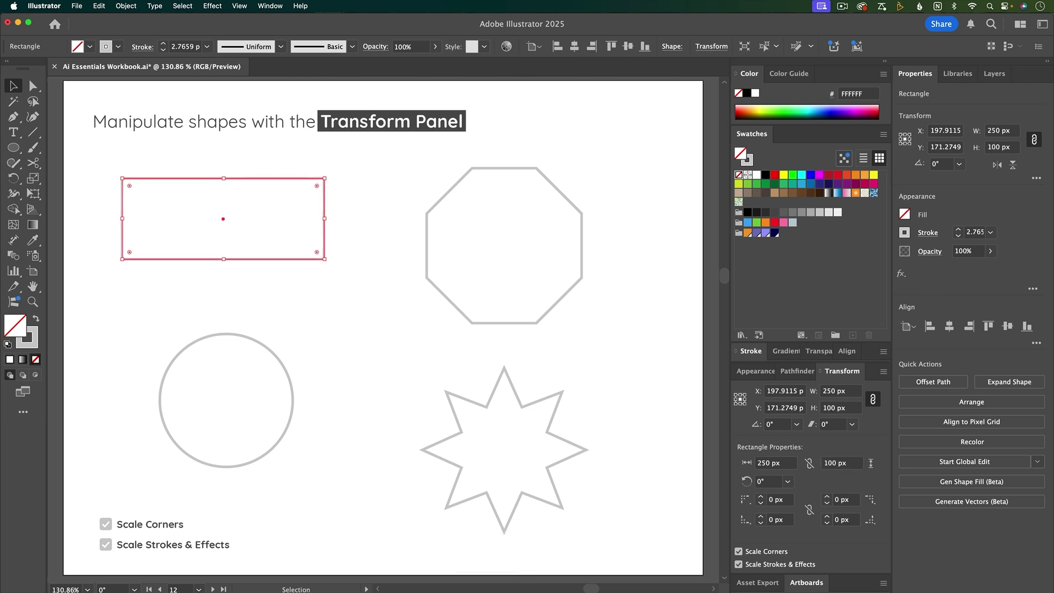
- Try rotating the rectangle by 30°
{"action": "left_click", "coordinate": [788, 481]}
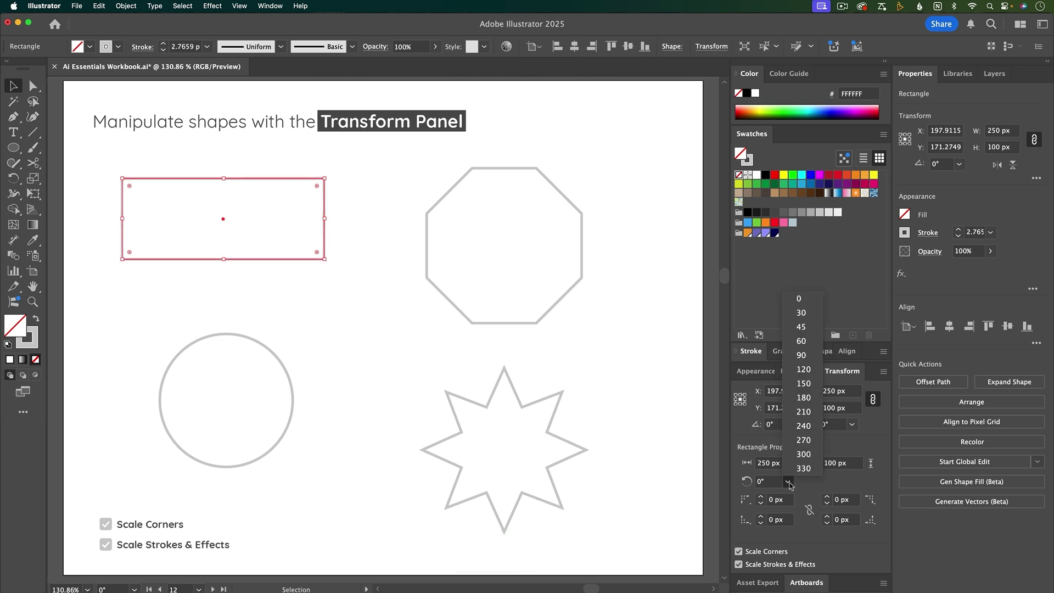
{"action": "left_click", "coordinate": [802, 312]}
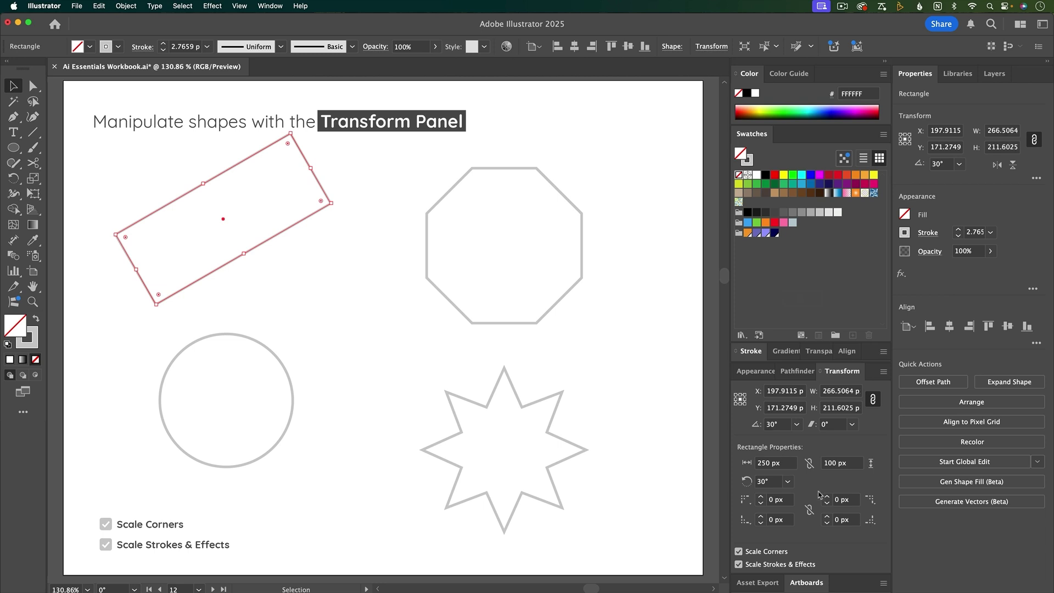
{"action": "key", "text": "cmd+z"}
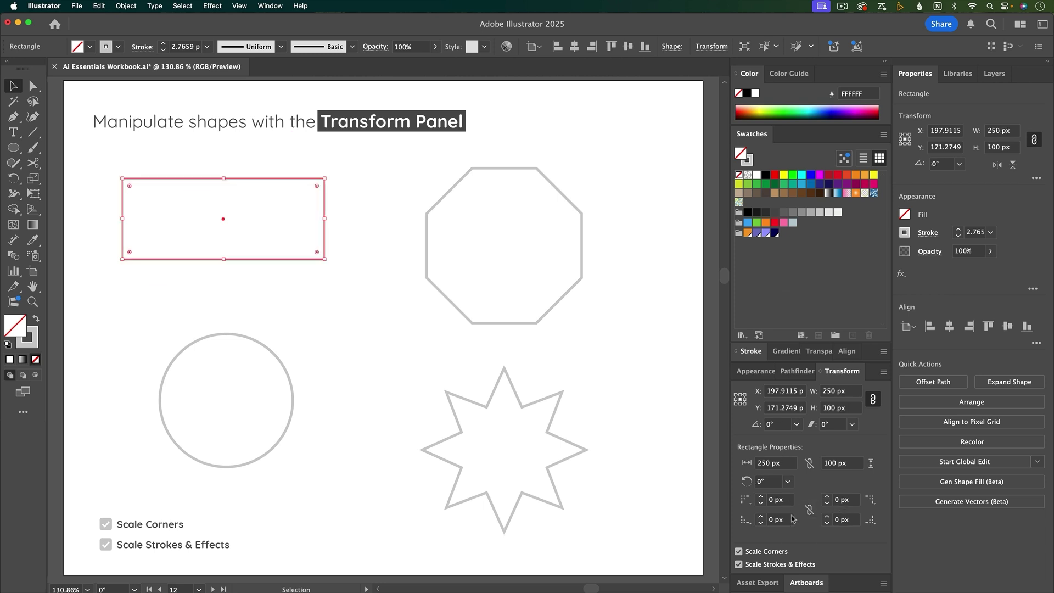
- Link the rectangle's corner radii and set all four to 30 px
{"action": "left_click", "coordinate": [806, 513]}
{"action": "left_click", "coordinate": [771, 500]}
{"action": "type", "text": "30"}
{"action": "key", "text": "Return"}
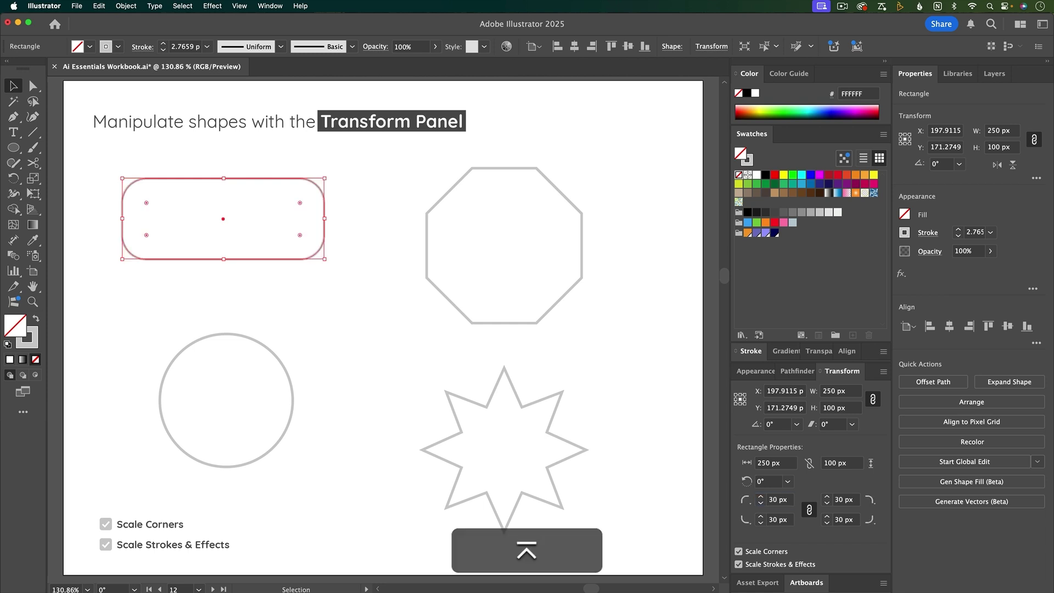
- Undo the uniform corner rounding, and with the radii unlinked set the rectangle's top-left corner to 30 px and bottom-right corner to 60 px
{"action": "key", "text": "super+z"}
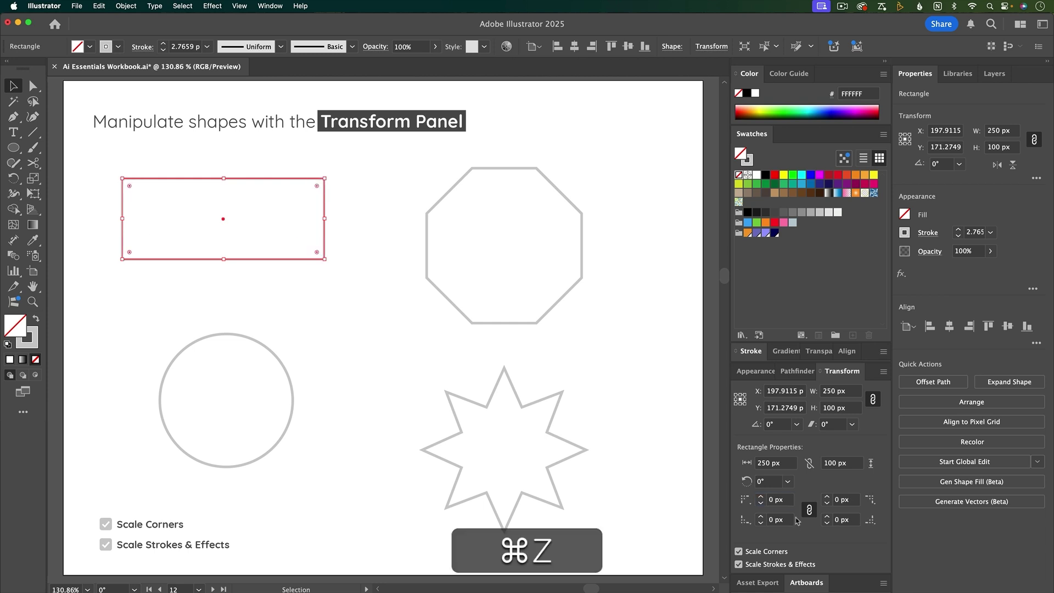
{"action": "left_click", "coordinate": [809, 510]}
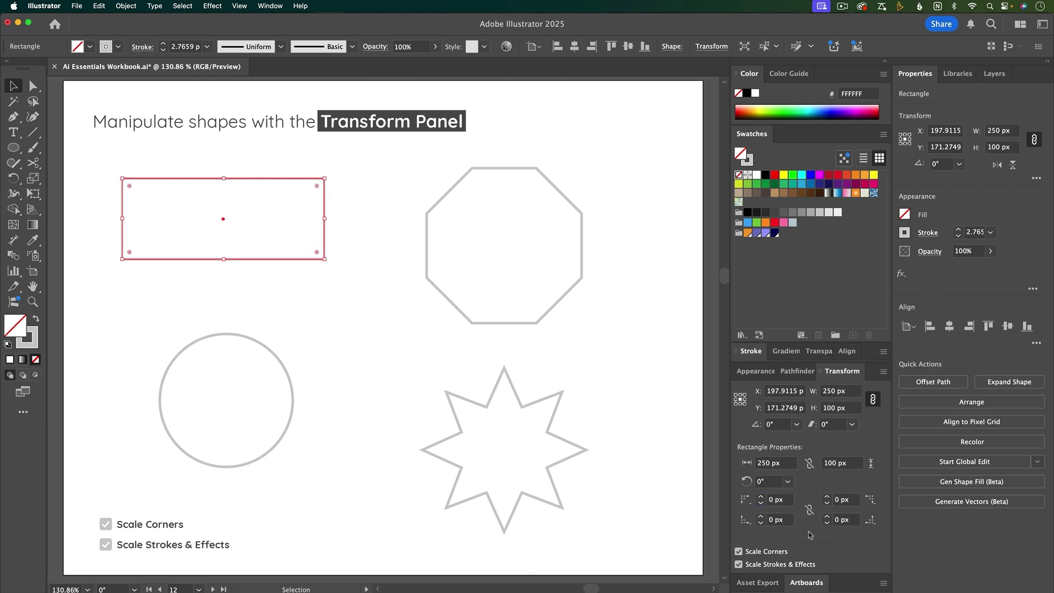
{"action": "left_click", "coordinate": [770, 500]}
{"action": "type", "text": "3"}
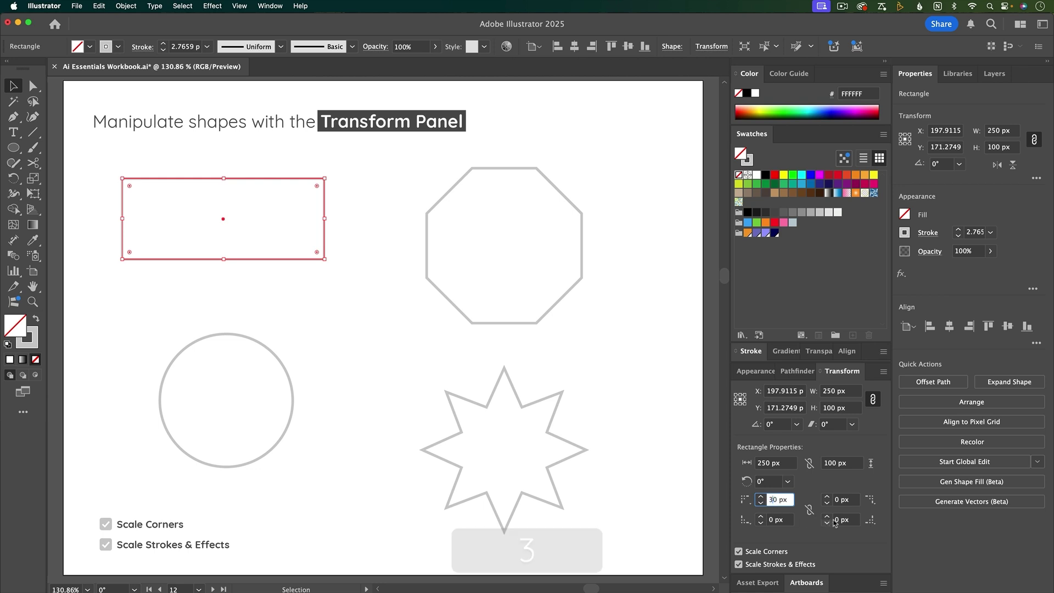
{"action": "left_click", "coordinate": [836, 520]}
{"action": "type", "text": "6"}
{"action": "key", "text": "Return"}
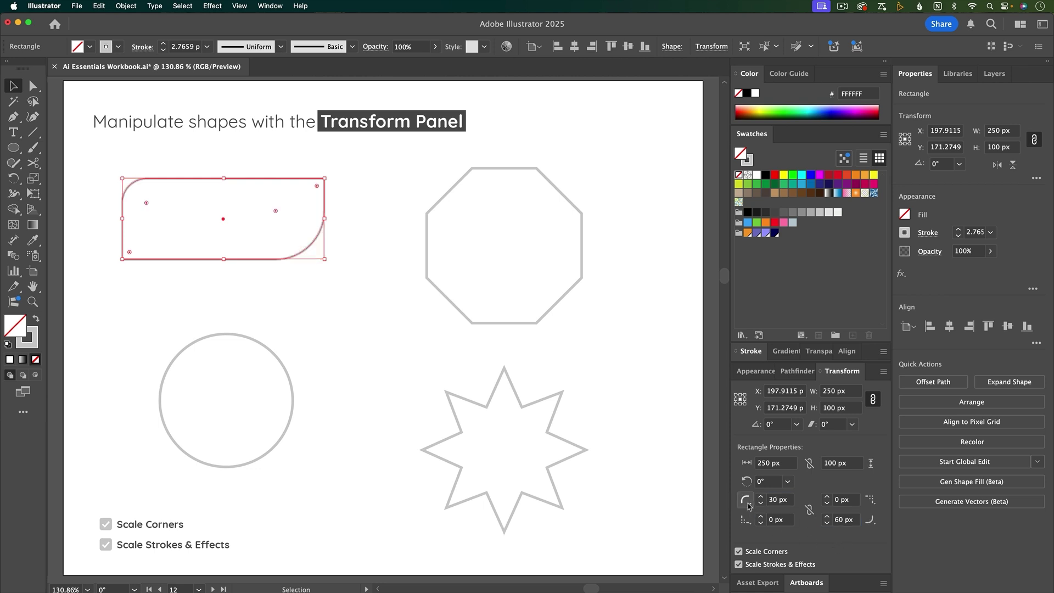
- Change the rectangle's top-left corner type to inverted round and its bottom-right corner type to chamfer
{"action": "left_click", "coordinate": [760, 519]}
{"action": "left_click", "coordinate": [759, 517]}
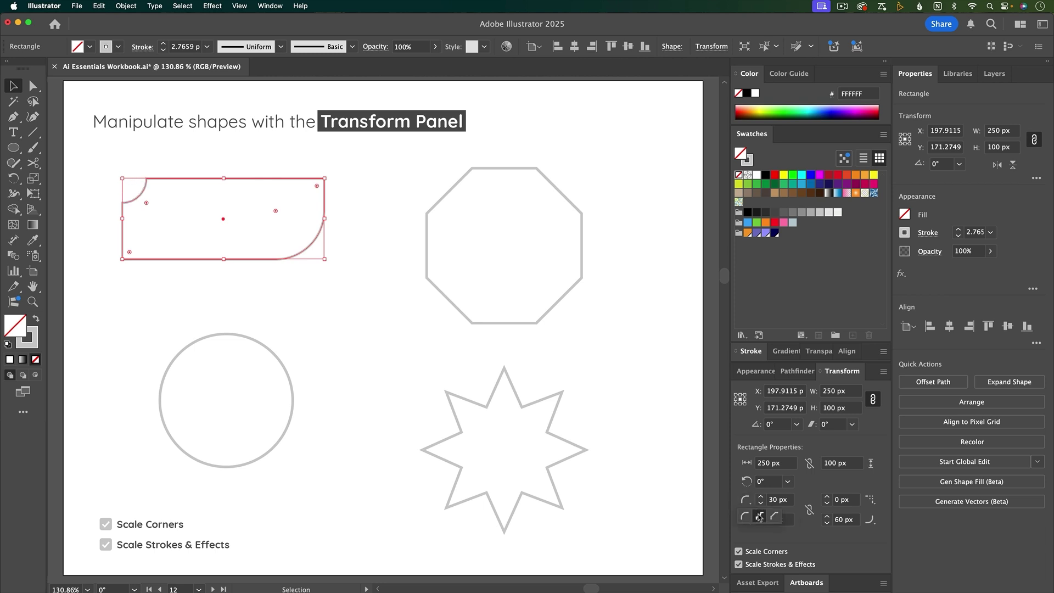
{"action": "left_click", "coordinate": [868, 520]}
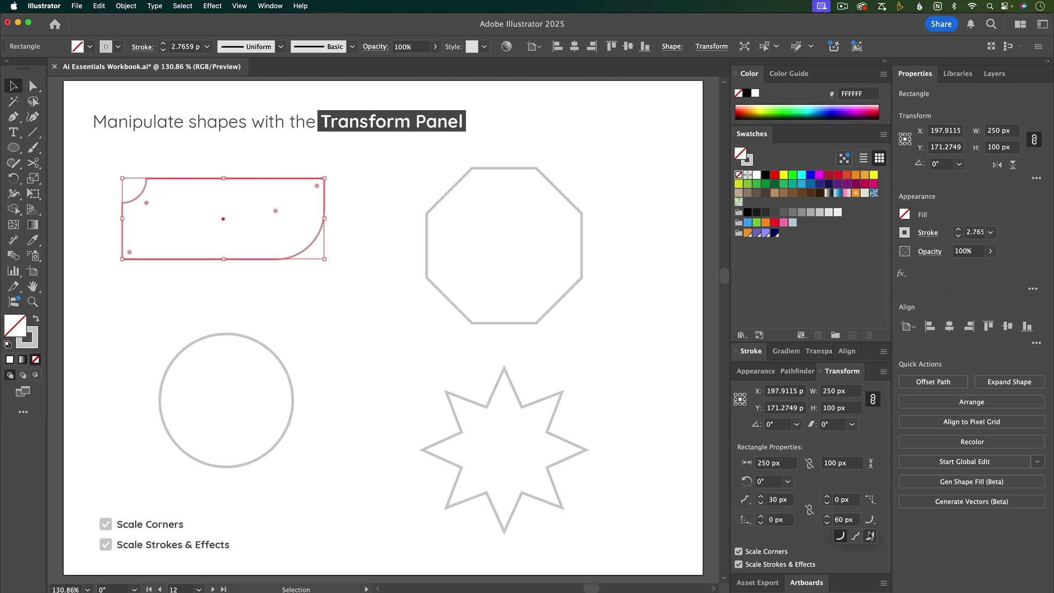
{"action": "left_click", "coordinate": [866, 538]}
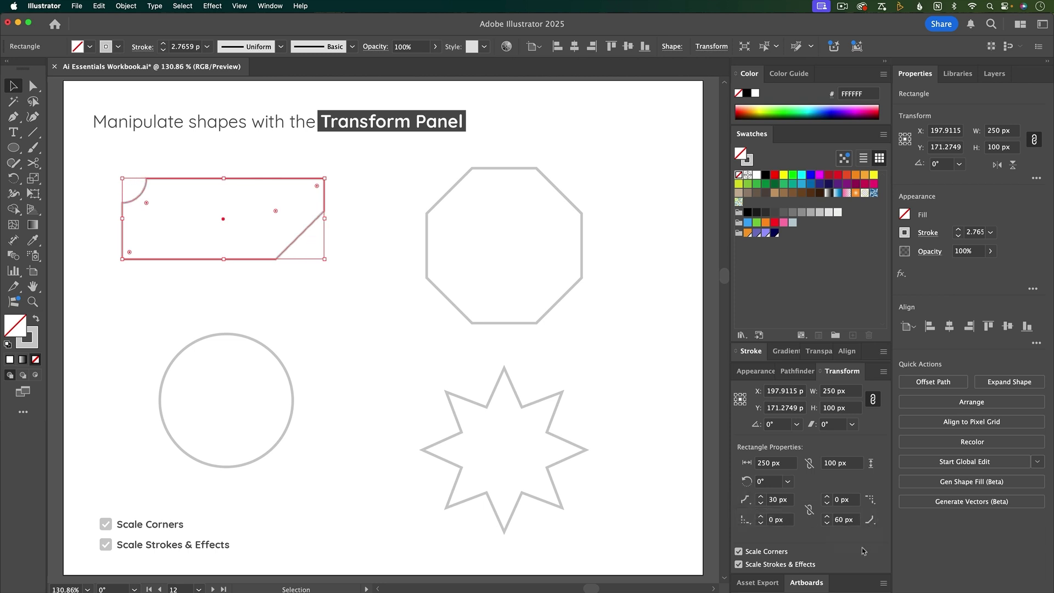
- Set the circle's width to 150 px with its width and height linked
{"action": "left_click", "coordinate": [273, 353]}
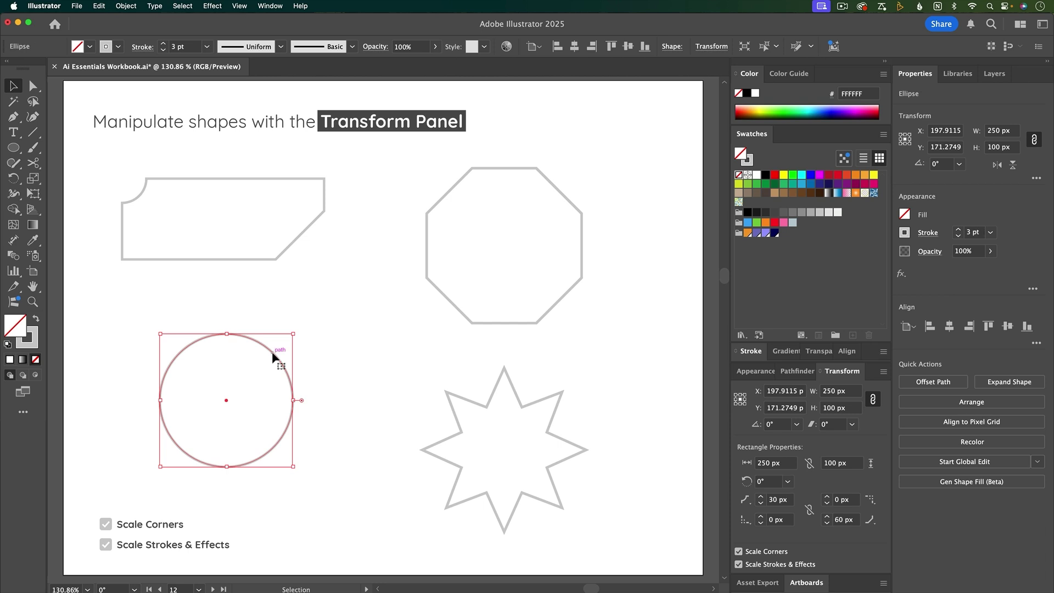
{"action": "left_click", "coordinate": [805, 463]}
{"action": "double_click", "coordinate": [773, 464]}
{"action": "type", "text": "150"}
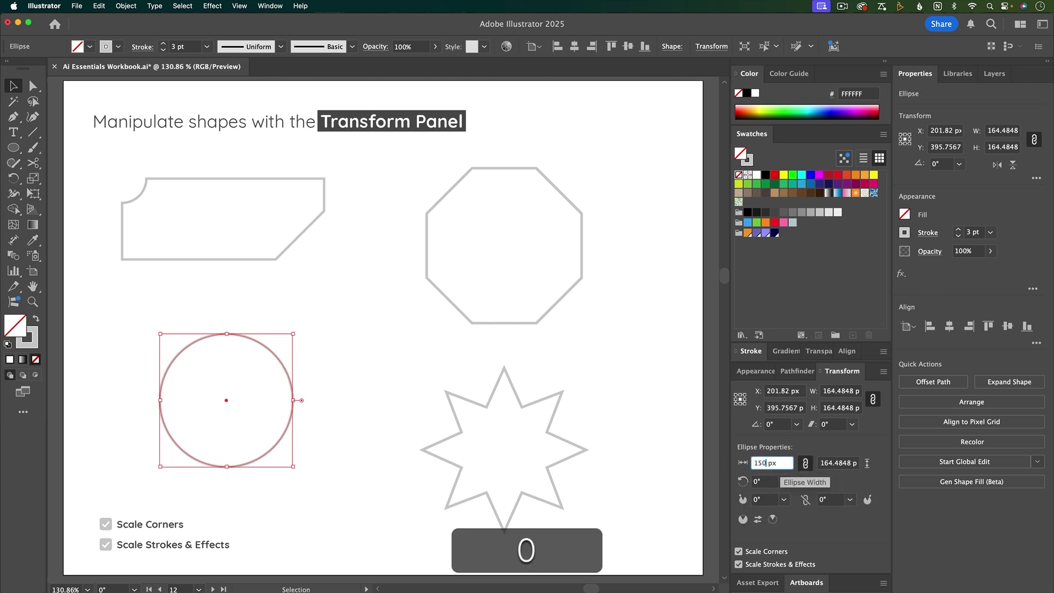
{"action": "key", "text": "Return"}
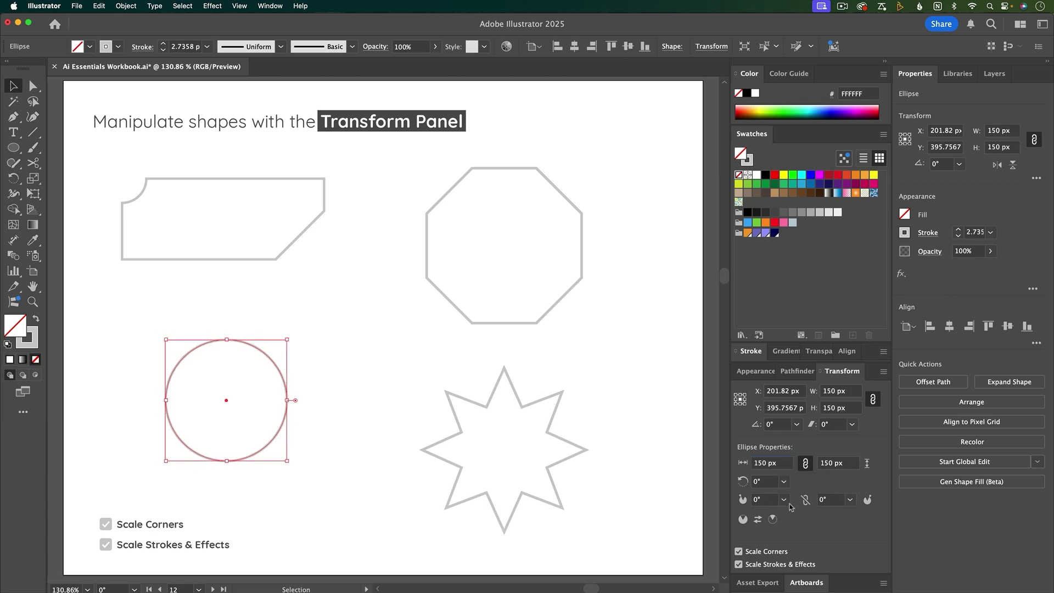
- Set the ellipse's pie start angle to 45° and its pie end angle to 60°
{"action": "left_click", "coordinate": [783, 499]}
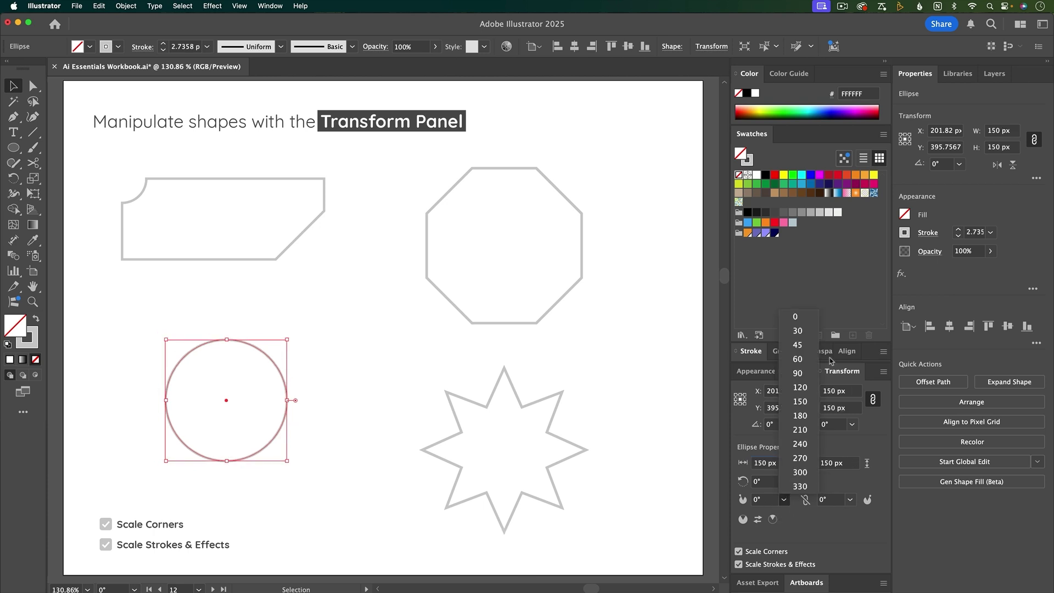
{"action": "left_click", "coordinate": [850, 499]}
{"action": "left_click", "coordinate": [871, 358]}
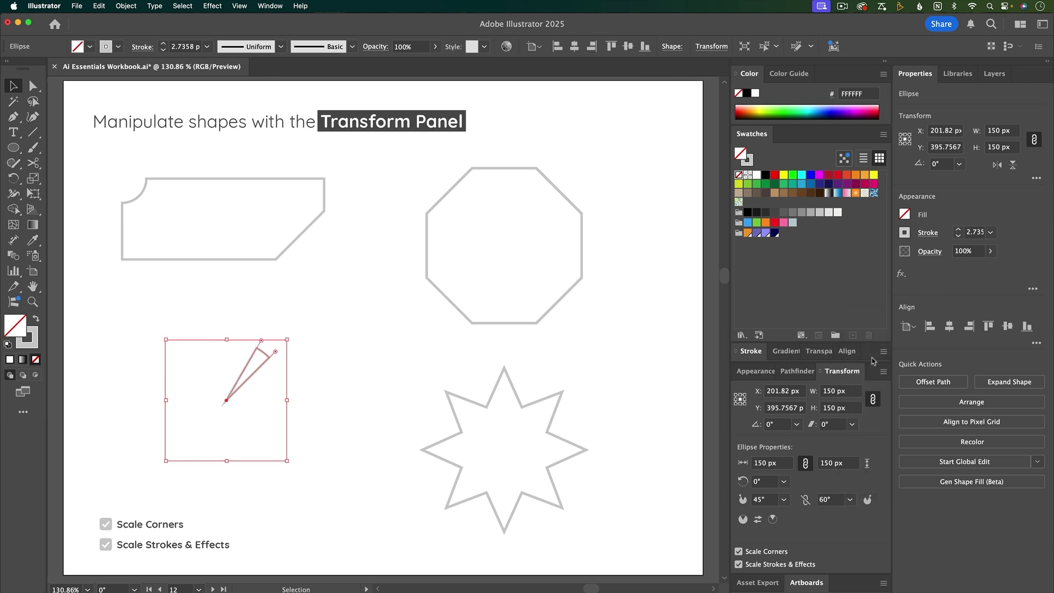
{"action": "key", "text": "v"}
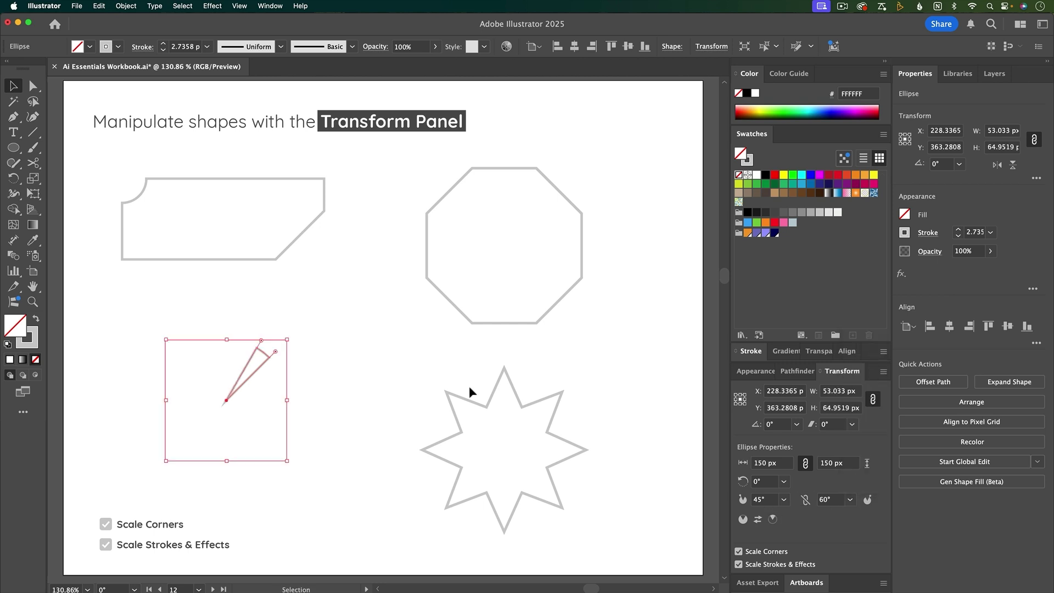
- Adjust the pie slice directly on the artboard to a start angle of about 252° and an end angle of about 125°
{"action": "left_click_drag", "start_coordinate": [276, 352], "coordinate": [276, 445]}
{"action": "left_click_drag", "start_coordinate": [262, 344], "coordinate": [186, 344]}
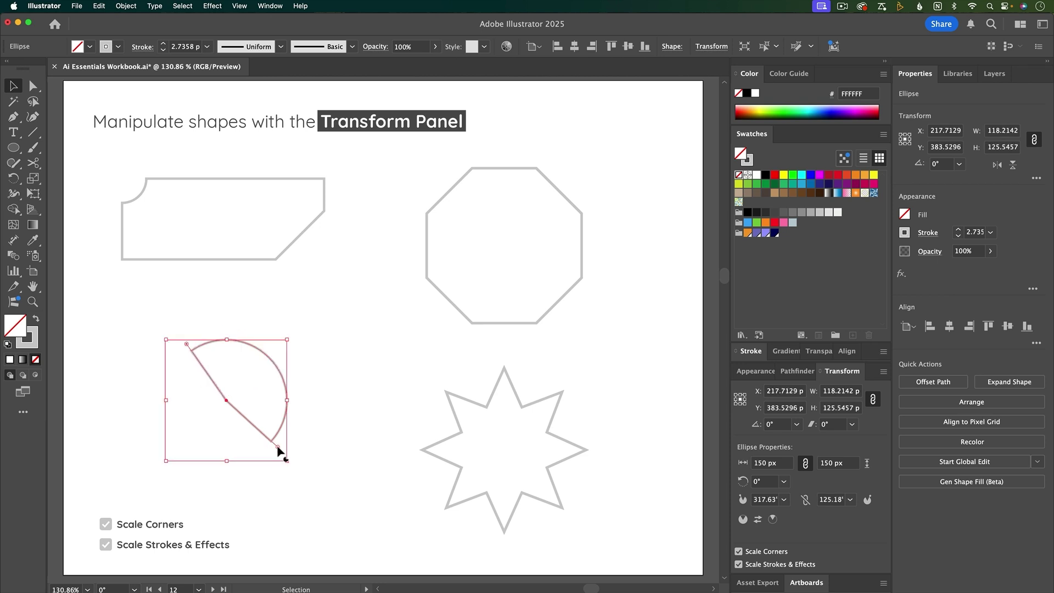
{"action": "left_click_drag", "start_coordinate": [277, 447], "coordinate": [206, 460]}
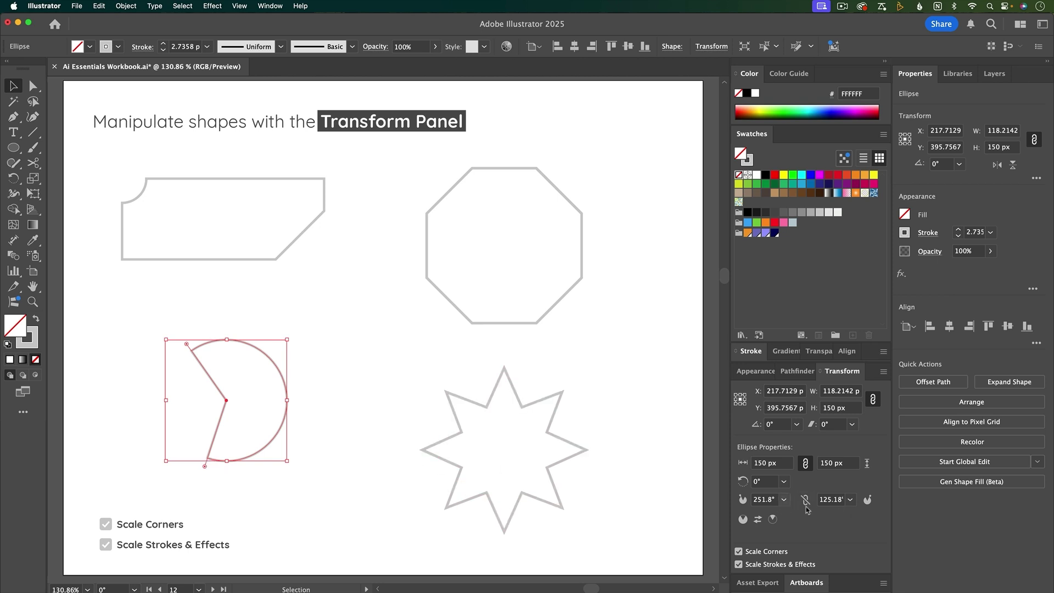
- Invert the ellipse's pie slice and rotate it to 150°
{"action": "left_click", "coordinate": [758, 520]}
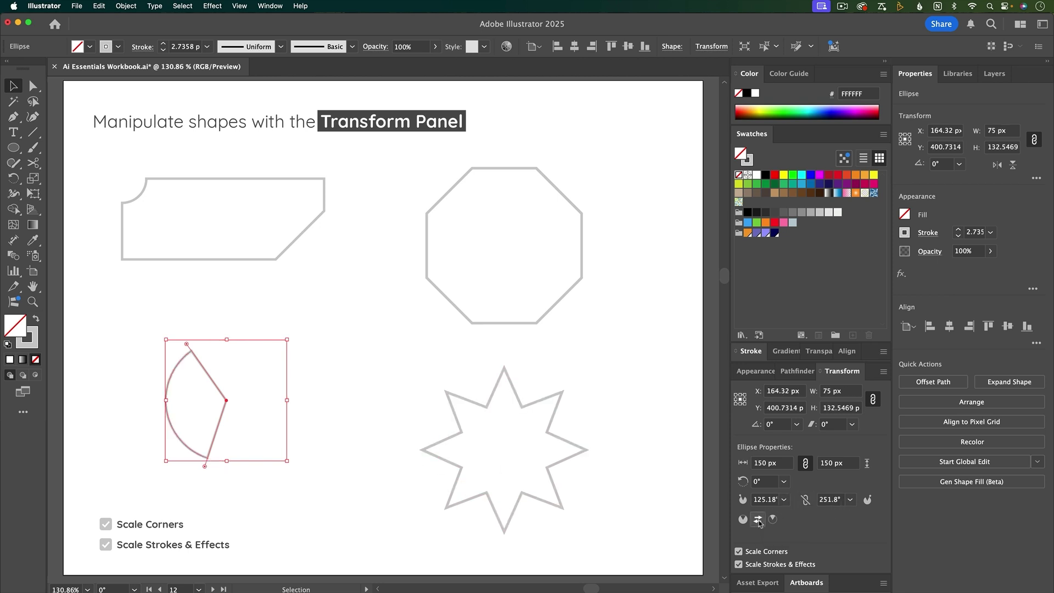
{"action": "left_click", "coordinate": [784, 483]}
{"action": "left_click", "coordinate": [799, 384]}
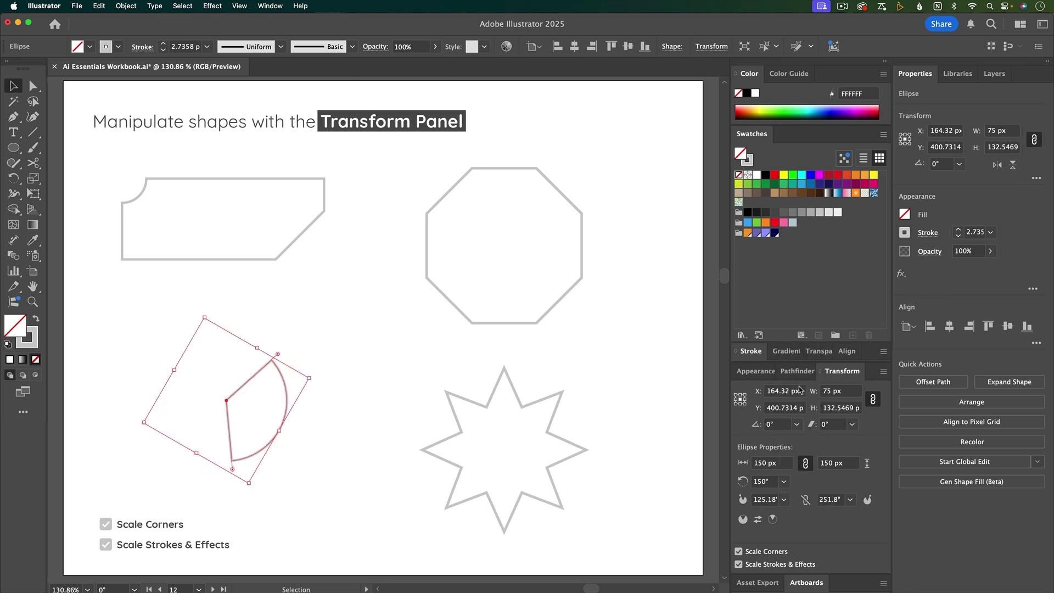
- Set the star's point count to 18 and its rotation angle to 45°
{"action": "left_click", "coordinate": [574, 442]}
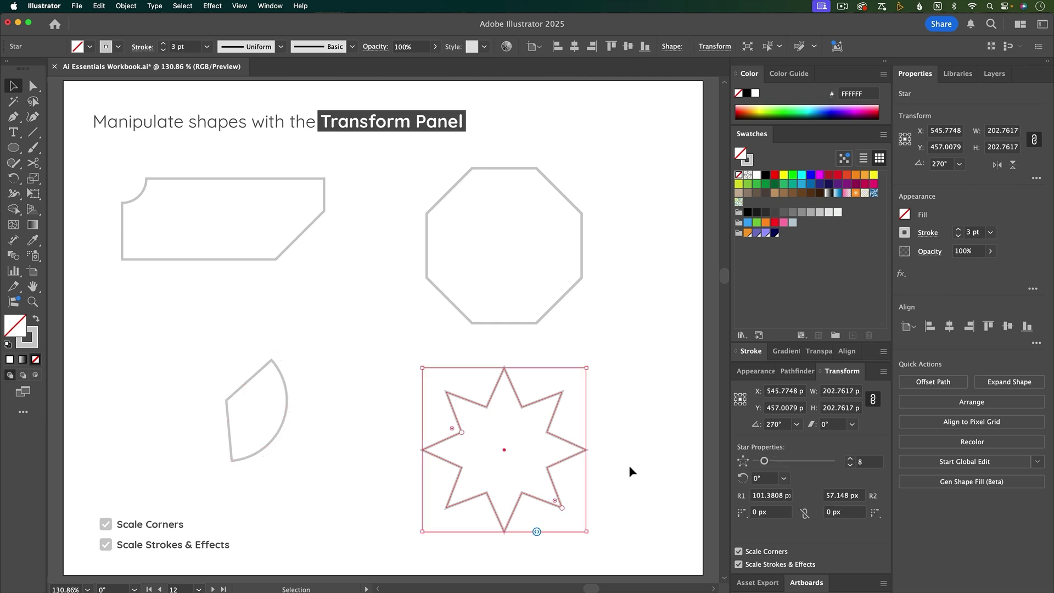
{"action": "left_click_drag", "start_coordinate": [763, 460], "coordinate": [782, 464]}
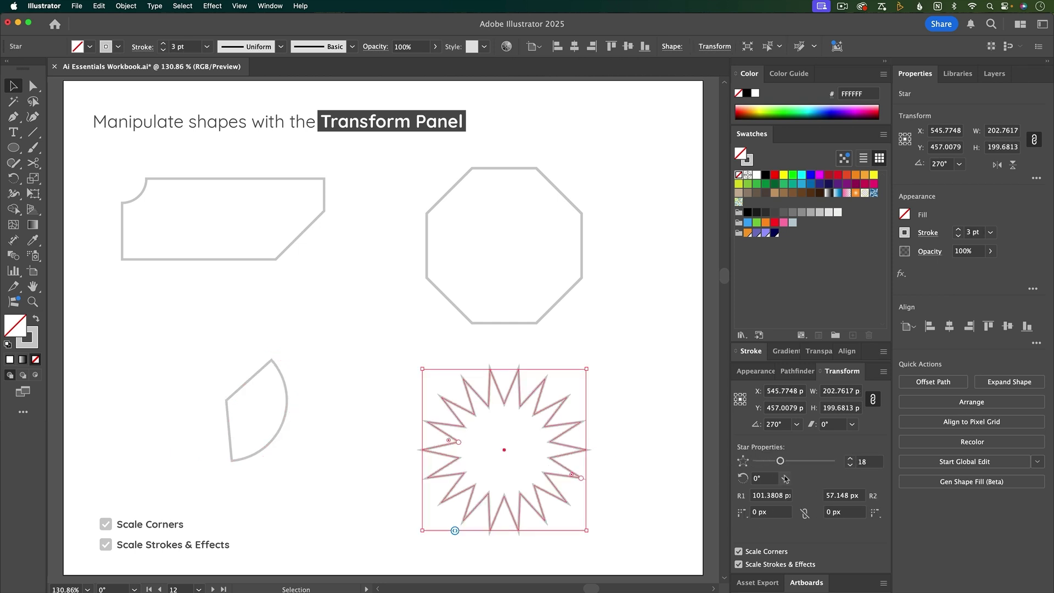
{"action": "left_click", "coordinate": [785, 481]}
{"action": "left_click", "coordinate": [799, 332]}
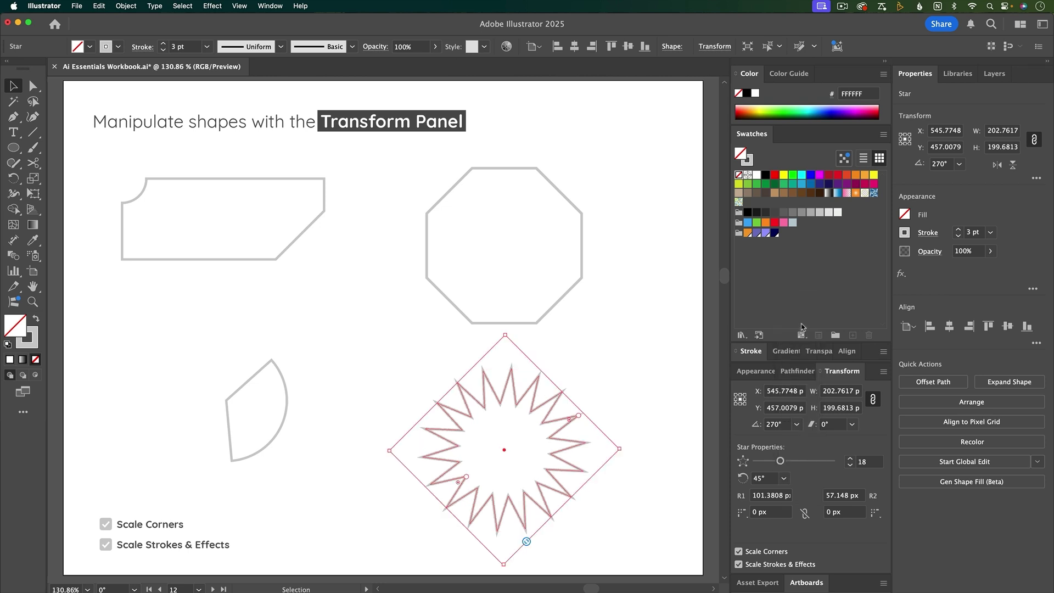
- Set the star's radius 1 to 120 px and radius 2 to 40 px, and reduce its point count to 12
{"action": "double_click", "coordinate": [766, 496]}
{"action": "type", "text": "120"}
{"action": "key", "text": "Return"}
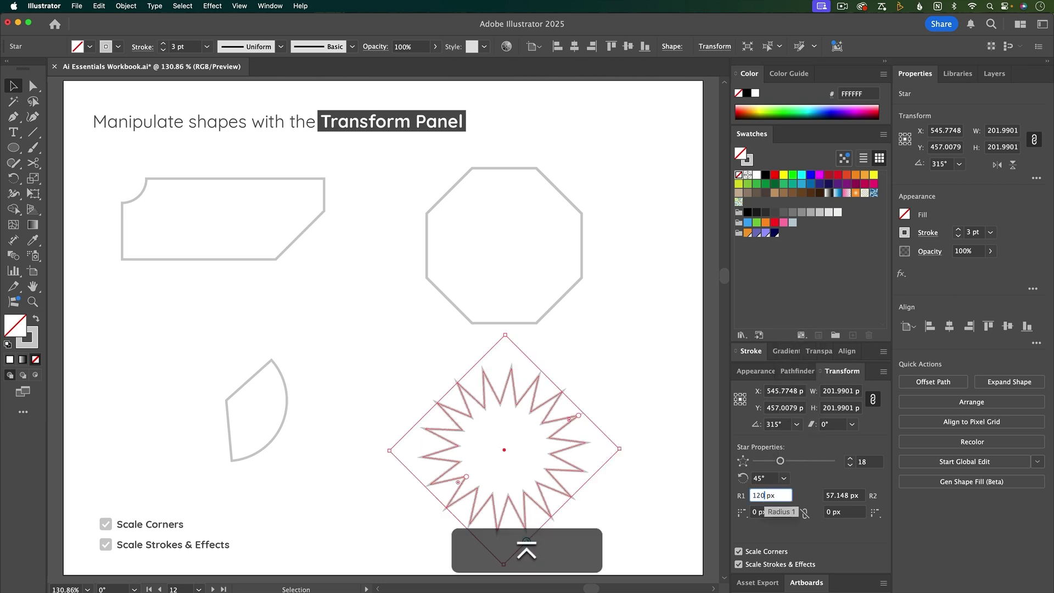
{"action": "left_click", "coordinate": [832, 497]}
{"action": "type", "text": "40"}
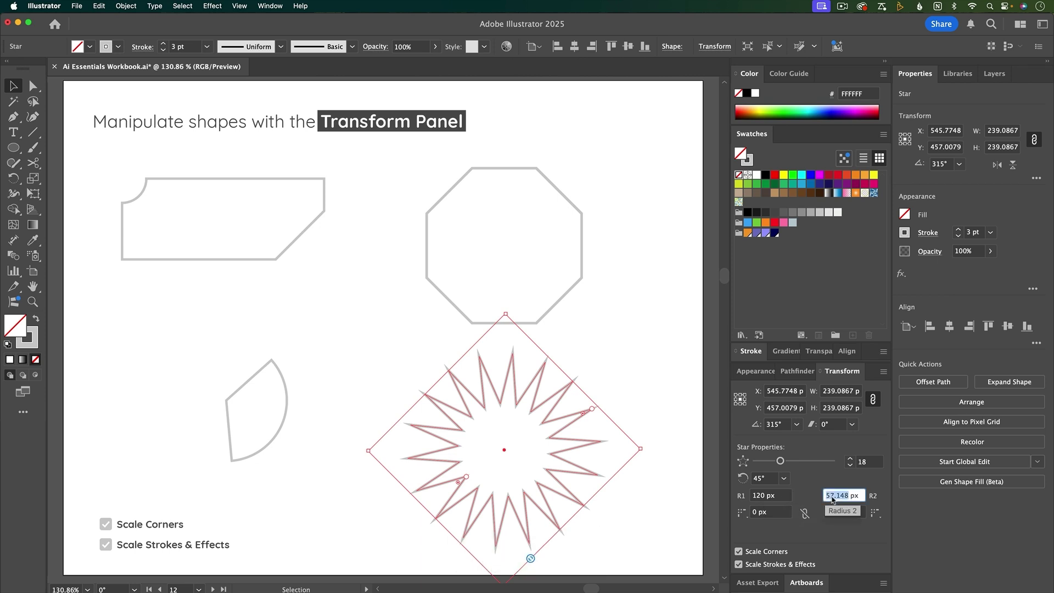
{"action": "key", "text": "Return"}
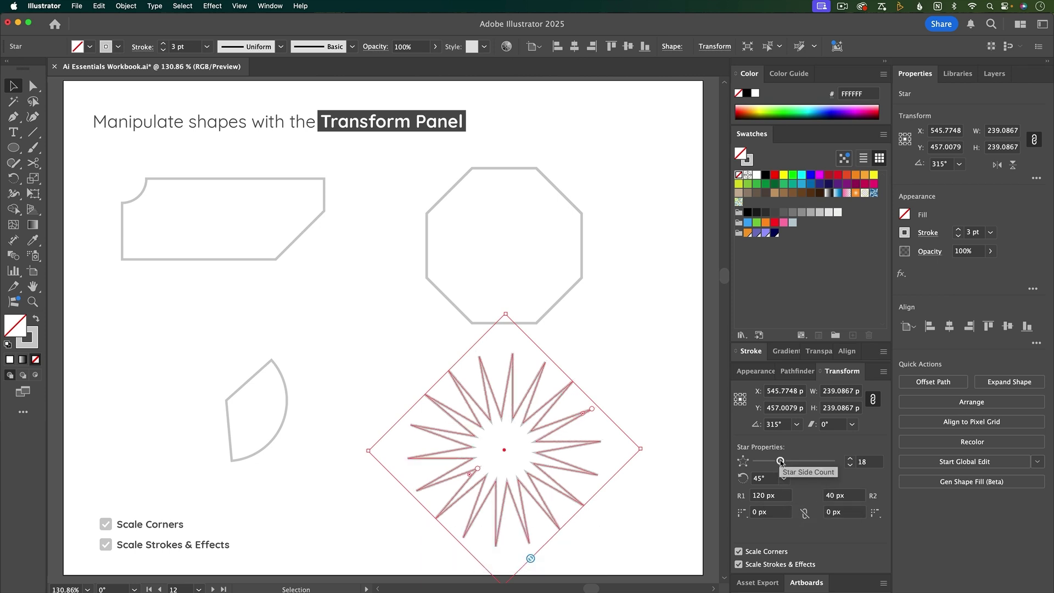
{"action": "left_click_drag", "start_coordinate": [780, 460], "coordinate": [771, 463]}
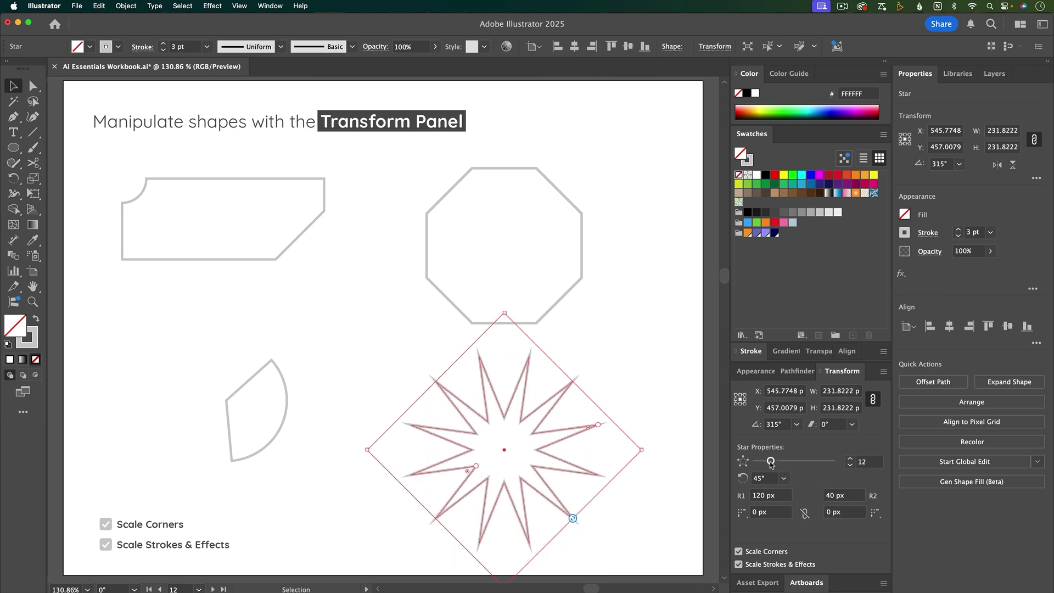
- Round the star's outer points with a 5 px corner radius and its inner points with a 2 px corner radius
{"action": "left_click", "coordinate": [753, 512]}
{"action": "key", "text": "Up"}
{"action": "key", "text": "Up"}
{"action": "key", "text": "Up"}
{"action": "key", "text": "Up"}
{"action": "key", "text": "Up"}
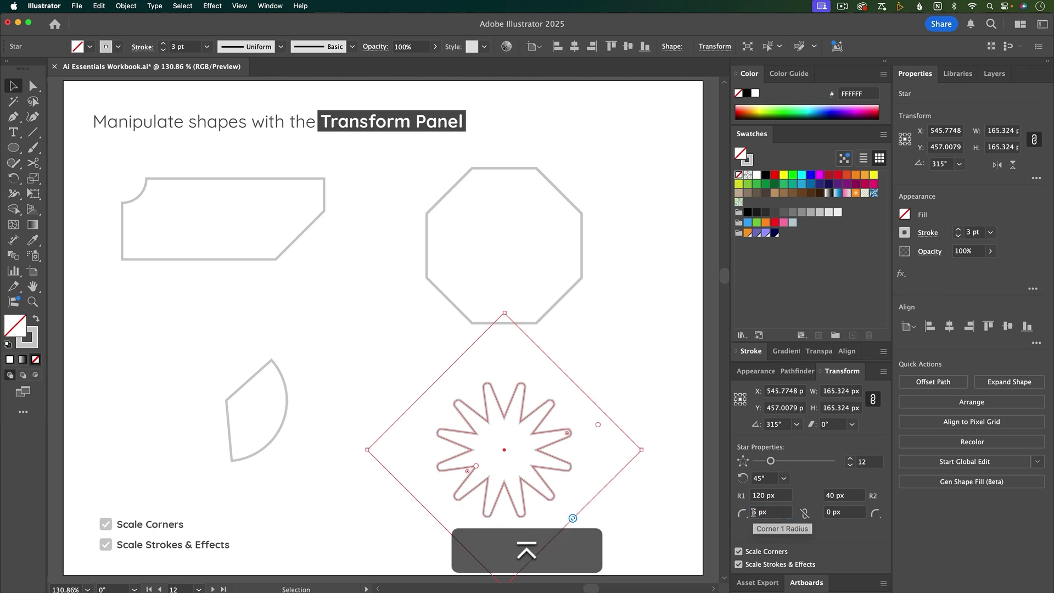
{"action": "left_click", "coordinate": [831, 512]}
{"action": "type", "text": "2"}
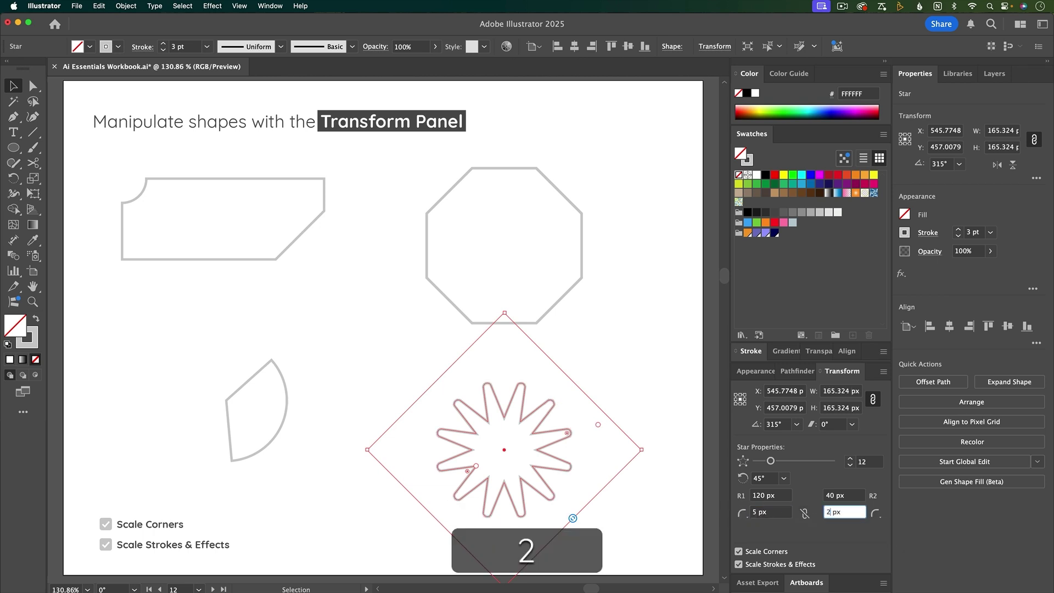
{"action": "key", "text": "Return"}
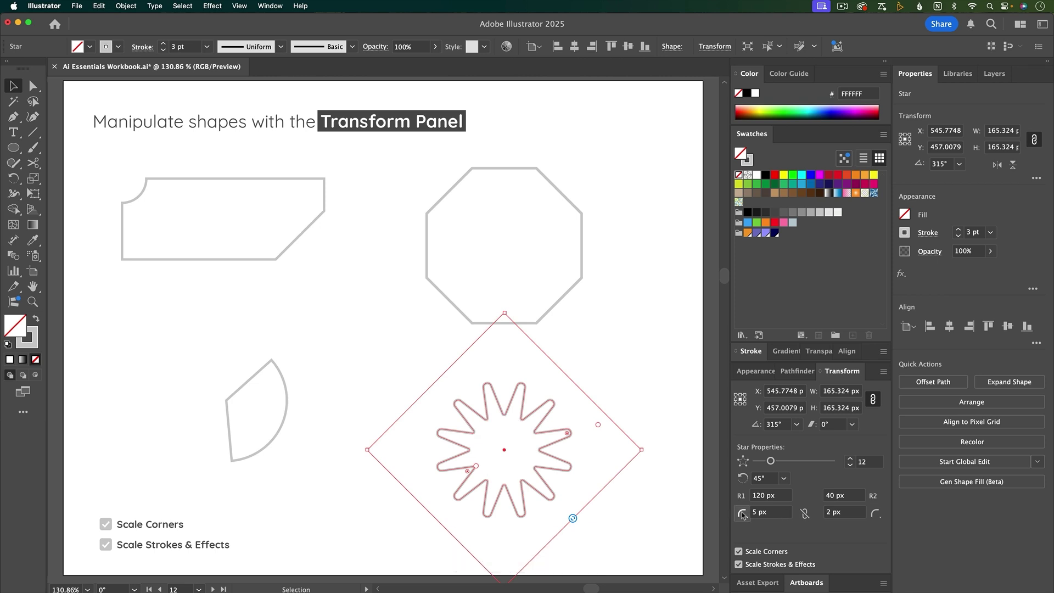
- Try the inverted round type on the star's outer corners, settle on chamfer, change the inner corner type, and deselect the star
{"action": "left_click", "coordinate": [742, 514]}
{"action": "left_click", "coordinate": [757, 529]}
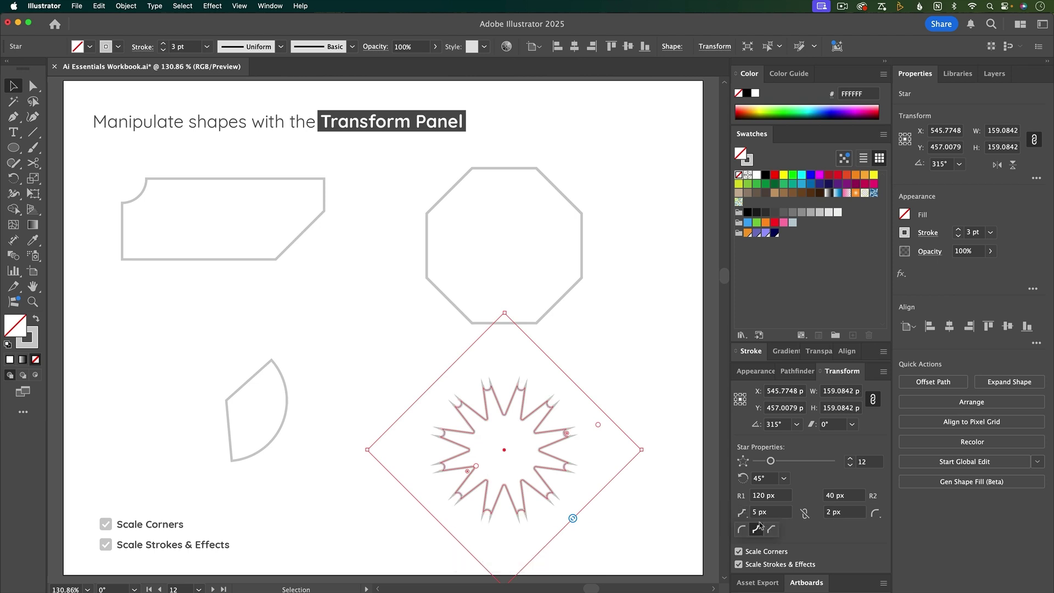
{"action": "left_click", "coordinate": [772, 531]}
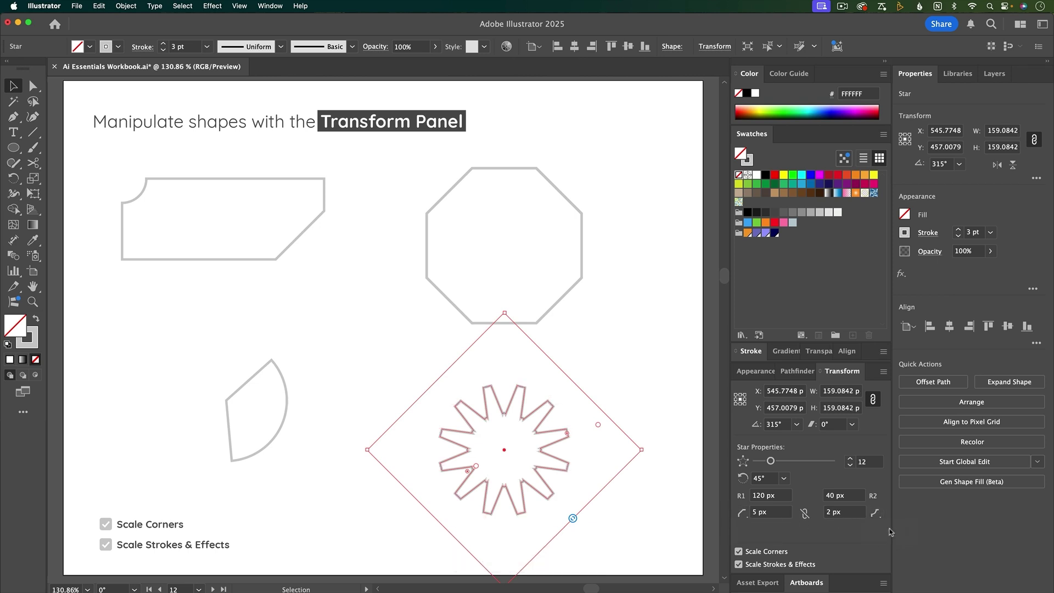
{"action": "left_click", "coordinate": [875, 514]}
{"action": "key", "text": "super+shift+a"}
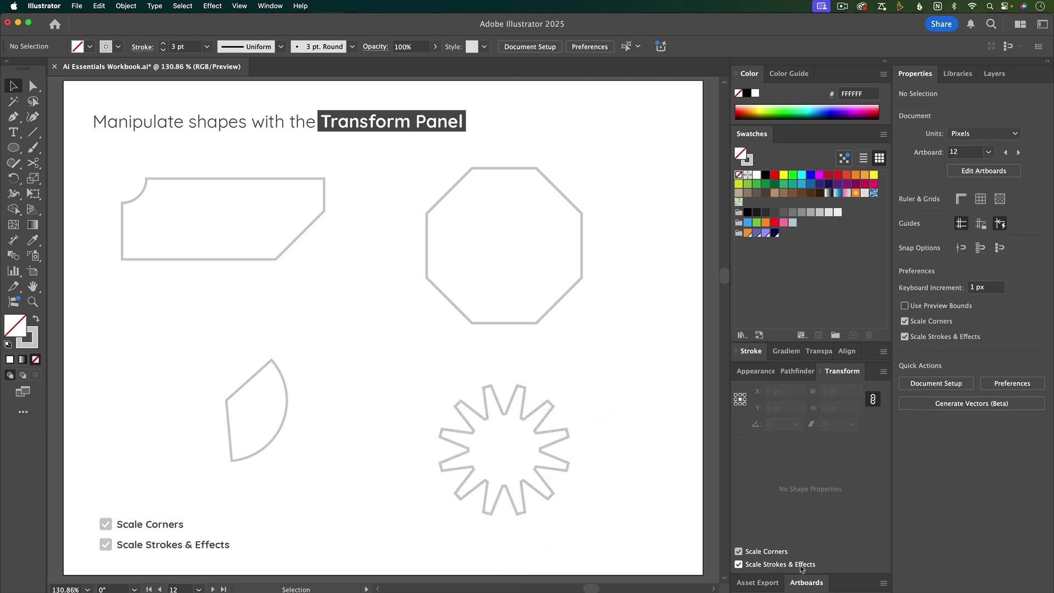
- Enlarge the rectangle proportionally to about 334 × 133 px with corner and stroke scaling enabled
{"action": "left_click", "coordinate": [281, 251]}
{"action": "left_click_drag", "start_coordinate": [324, 259], "coordinate": [391, 331]}
- Turn off Scale Corners and Scale Strokes & Effects, and shrink the rectangle proportionally to about 223 × 89 px
{"action": "left_click", "coordinate": [739, 551]}
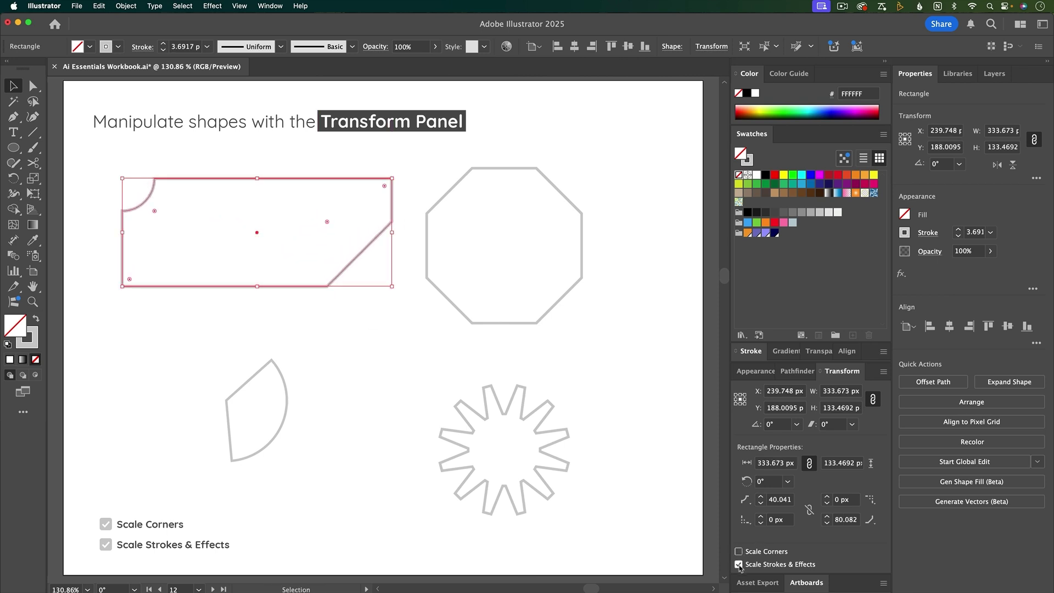
{"action": "left_click_drag", "start_coordinate": [392, 286], "coordinate": [304, 270]}
{"action": "left_click_drag", "start_coordinate": [336, 320], "coordinate": [337, 320]}
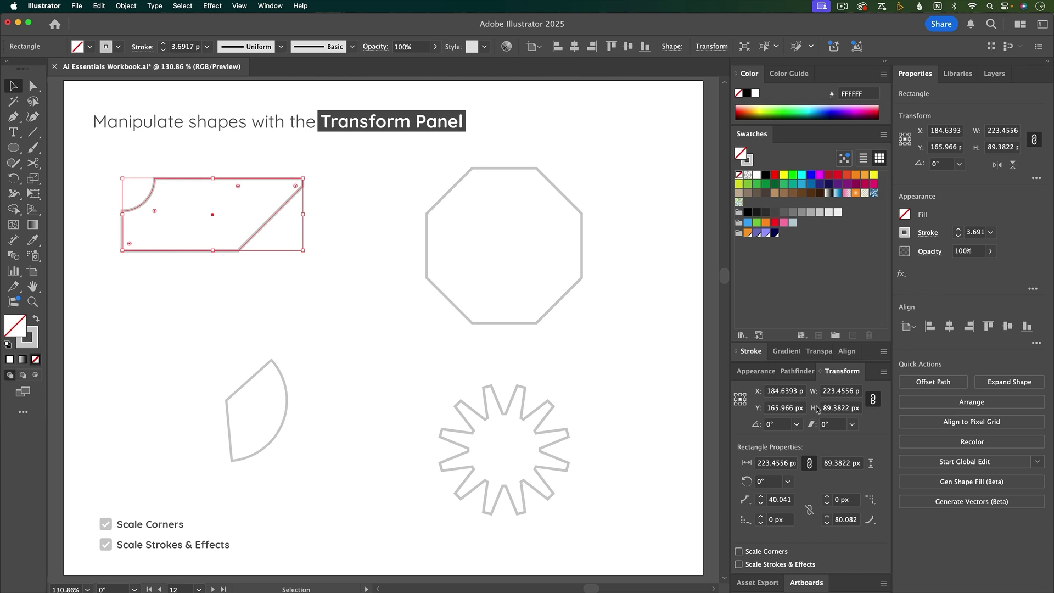
- Set the rectangle's reference point to its top-right corner and its height to 150 px with proportions linked
{"action": "left_click", "coordinate": [745, 394]}
{"action": "left_click", "coordinate": [827, 408]}
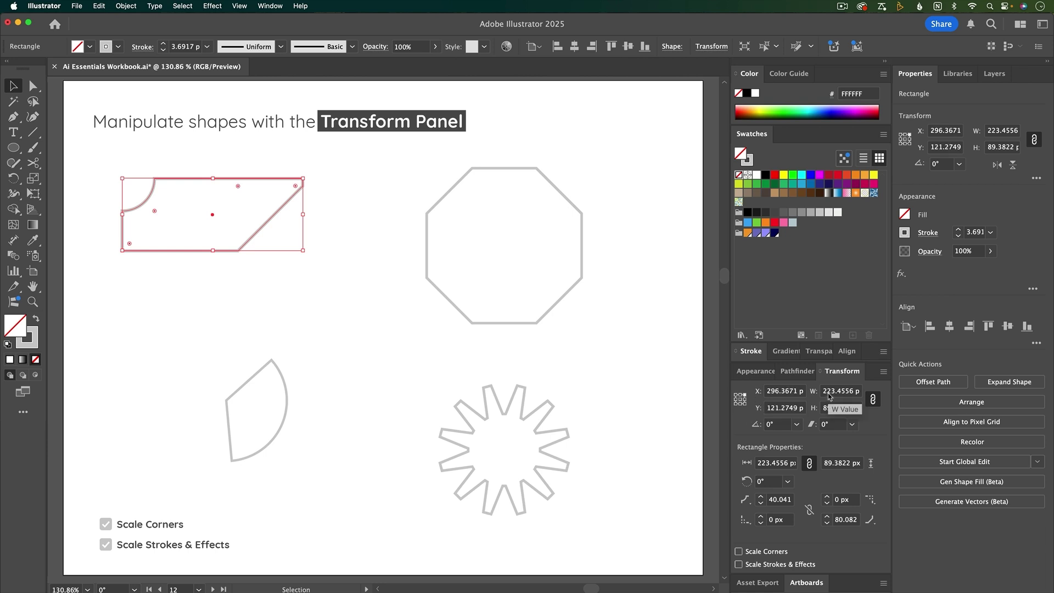
{"action": "type", "text": "150"}
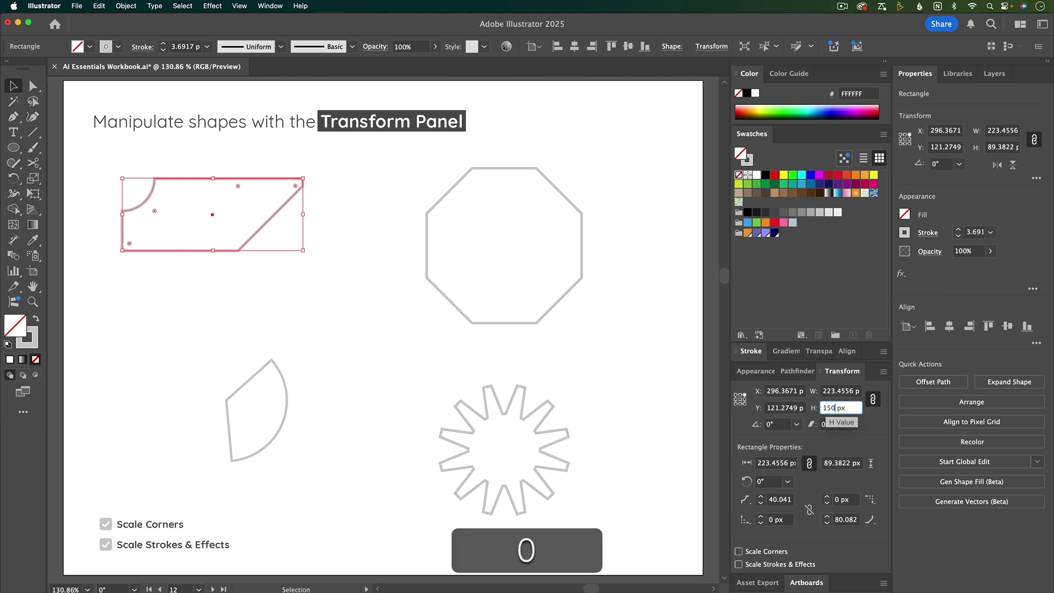
{"action": "key", "text": "Return"}
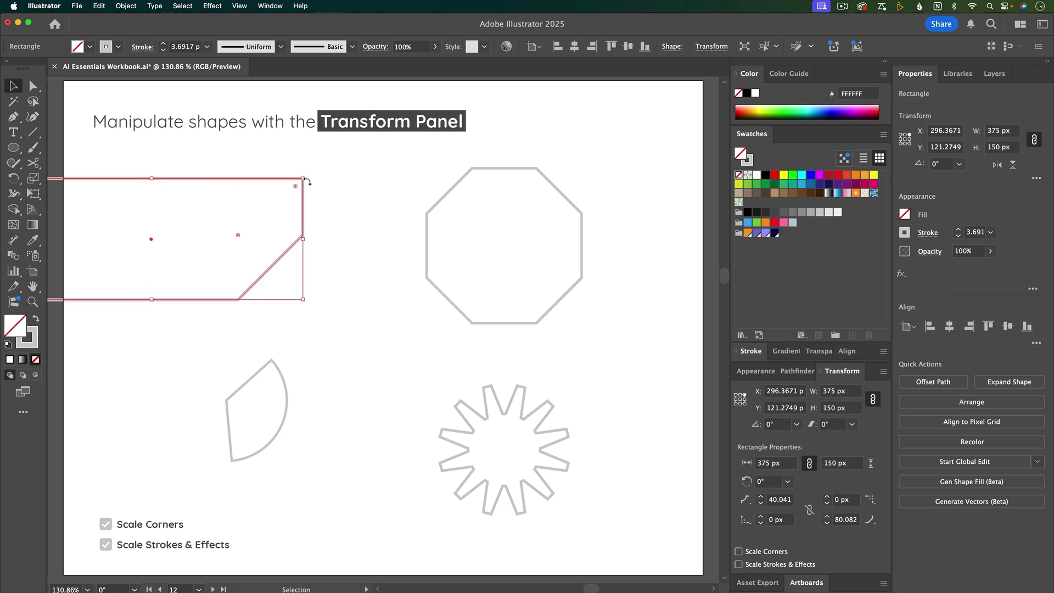
- Undo the rectangle's last resize and shear the octagon by 30°
{"action": "key", "text": "super+z"}
{"action": "left_click", "coordinate": [537, 323]}
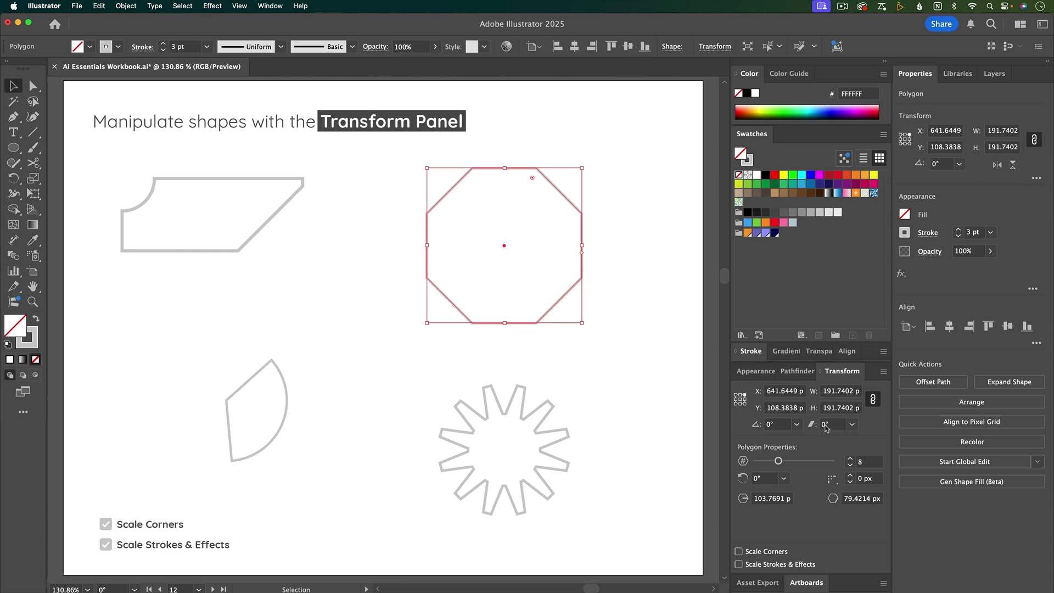
{"action": "left_click", "coordinate": [826, 427]}
{"action": "type", "text": "30"}
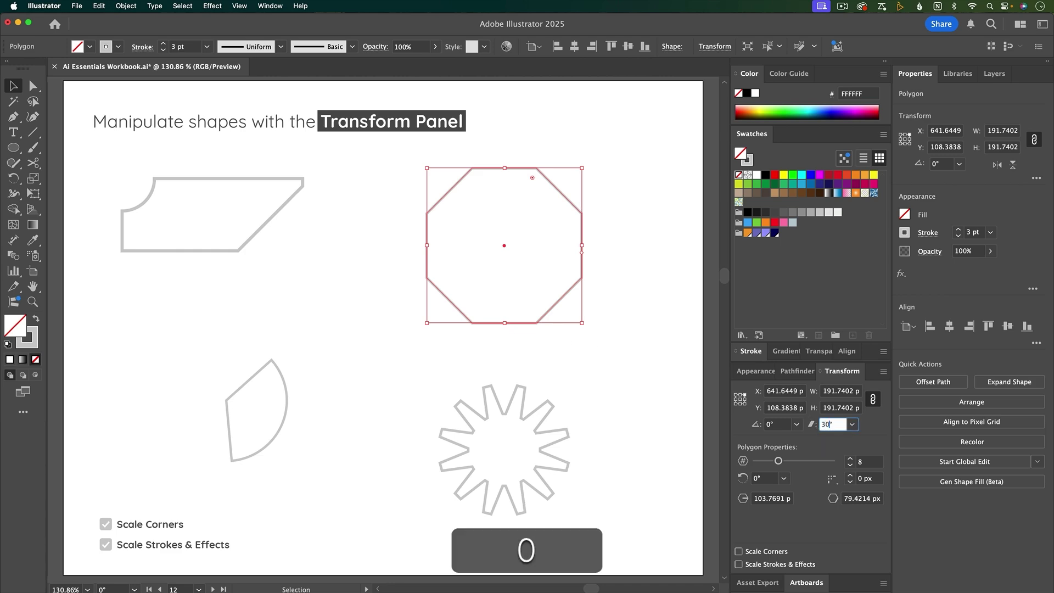
{"action": "key", "text": "Return"}
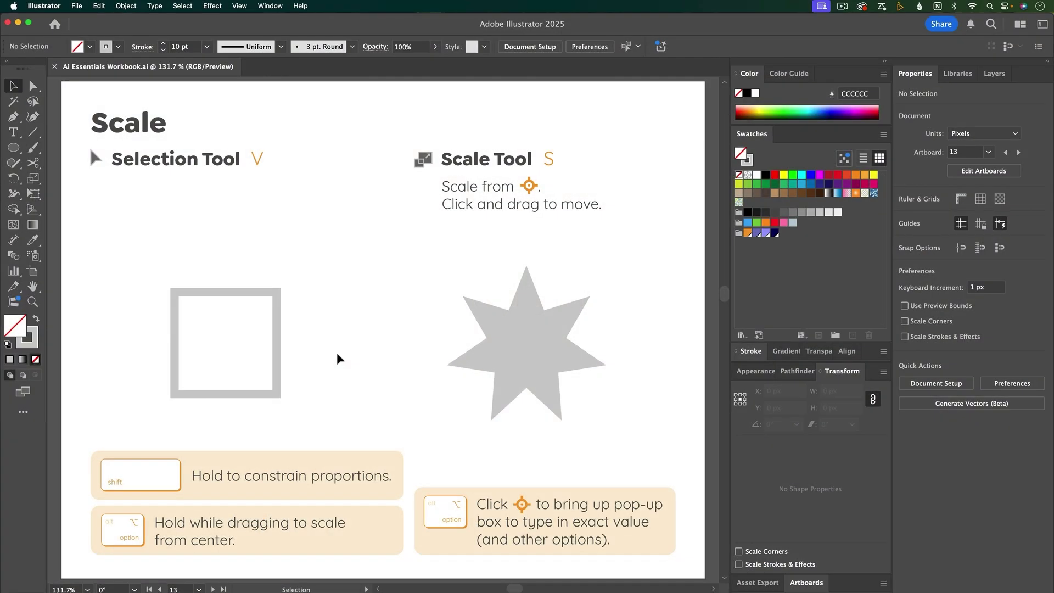
- Stretch the outlined square on the Scale page horizontally and then vertically to about 237 × 196 px
{"action": "left_click", "coordinate": [277, 353]}
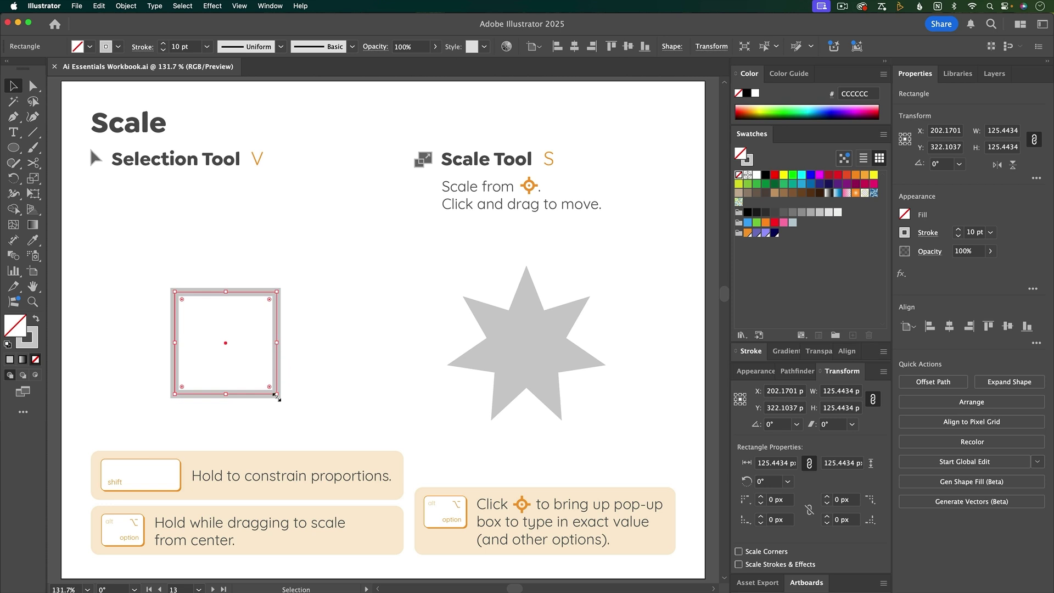
{"action": "left_click_drag", "start_coordinate": [277, 343], "coordinate": [368, 346]}
{"action": "left_click_drag", "start_coordinate": [274, 291], "coordinate": [275, 235]}
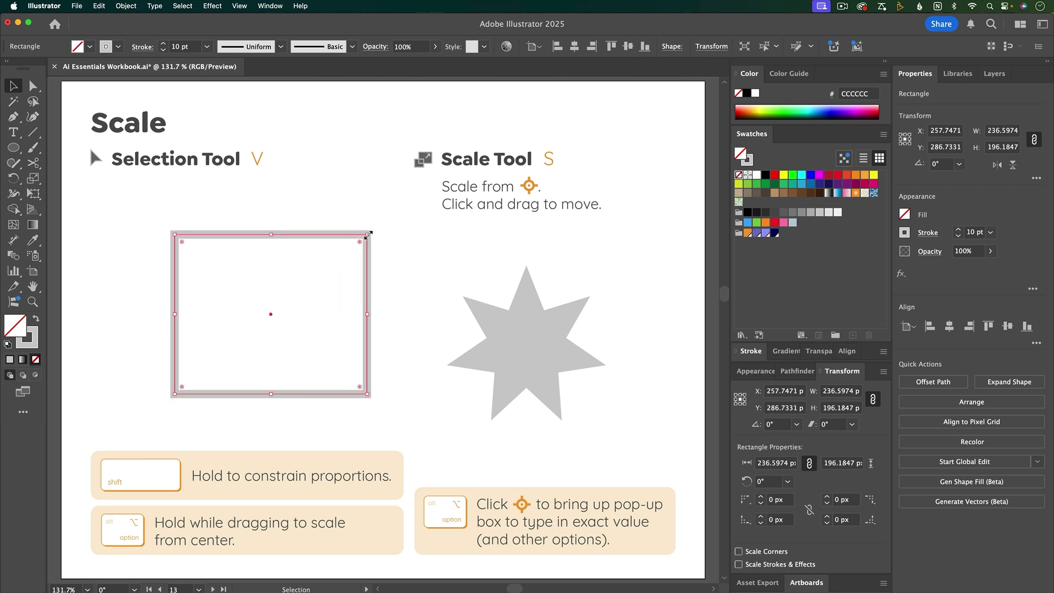
- Shrink the rectangle proportionally to about 174 × 144 px, then from its centre to about 167 × 122 px
{"action": "left_click_drag", "start_coordinate": [368, 234], "coordinate": [348, 276]}
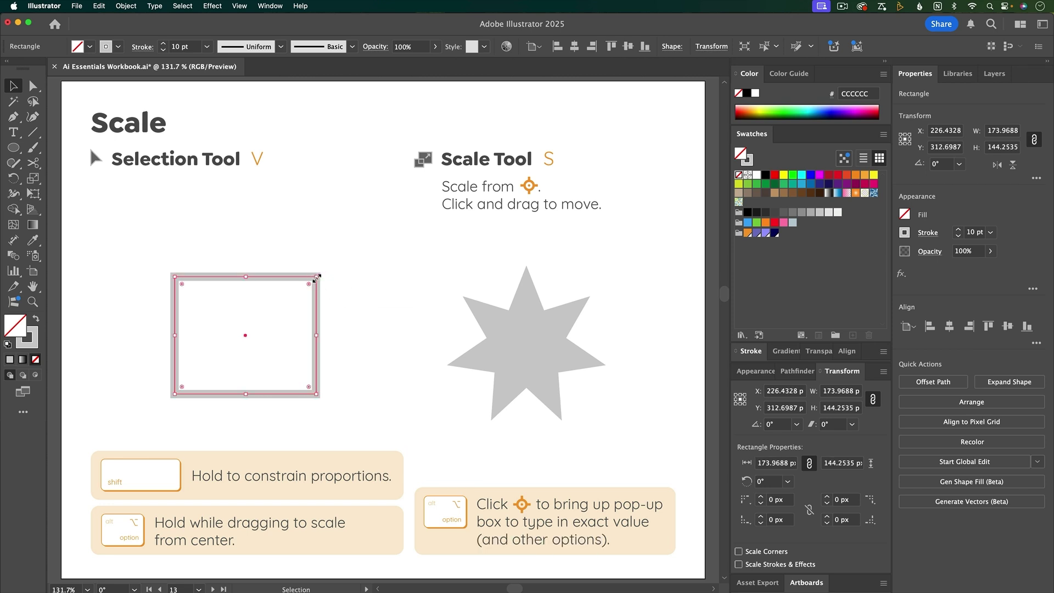
{"action": "mouse_move", "coordinate": [317, 277]}
{"action": "left_mouse_down"}
{"action": "mouse_move", "coordinate": [369, 252]}
{"action": "mouse_move", "coordinate": [297, 296]}
{"action": "mouse_move", "coordinate": [365, 244]}
{"action": "mouse_move", "coordinate": [314, 285]}
{"action": "left_mouse_up"}
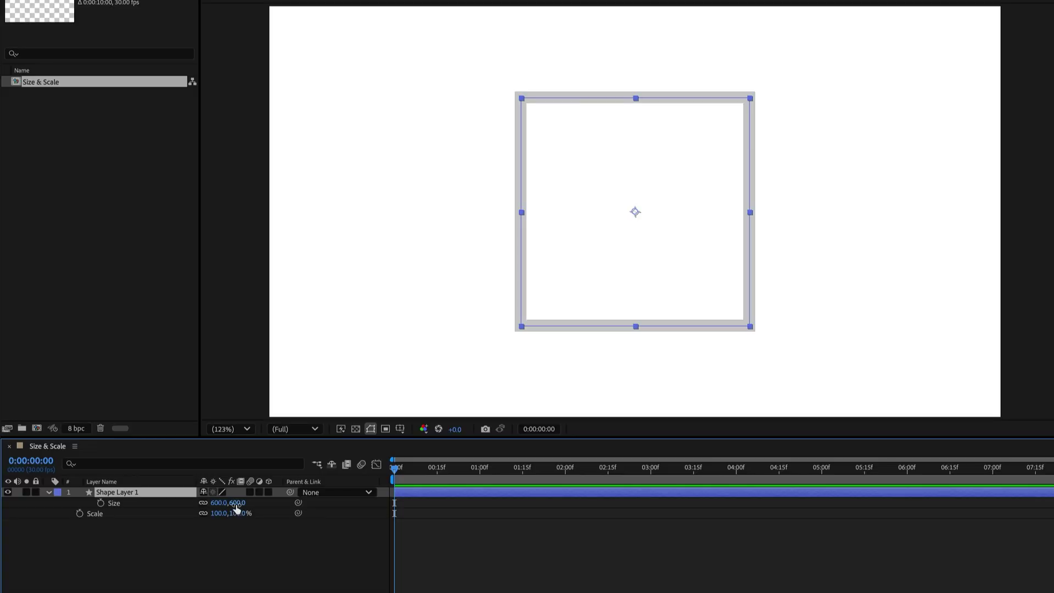
- Switch to After Effects and adjust the Size value of the square in Shape Layer 1
{"action": "left_click_drag", "start_coordinate": [235, 503], "coordinate": [223, 560]}
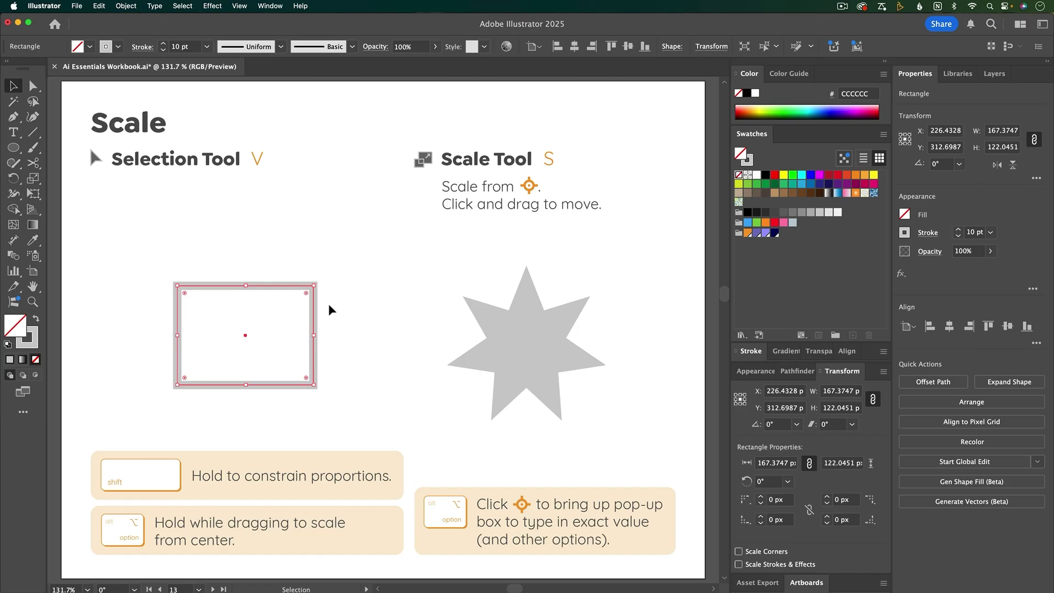
- Back in Illustrator, resize the rectangle freely from its upper-right corner to about 220 × 151 px, then to about 103 × 128 px
{"action": "left_click_drag", "start_coordinate": [315, 286], "coordinate": [357, 262]}
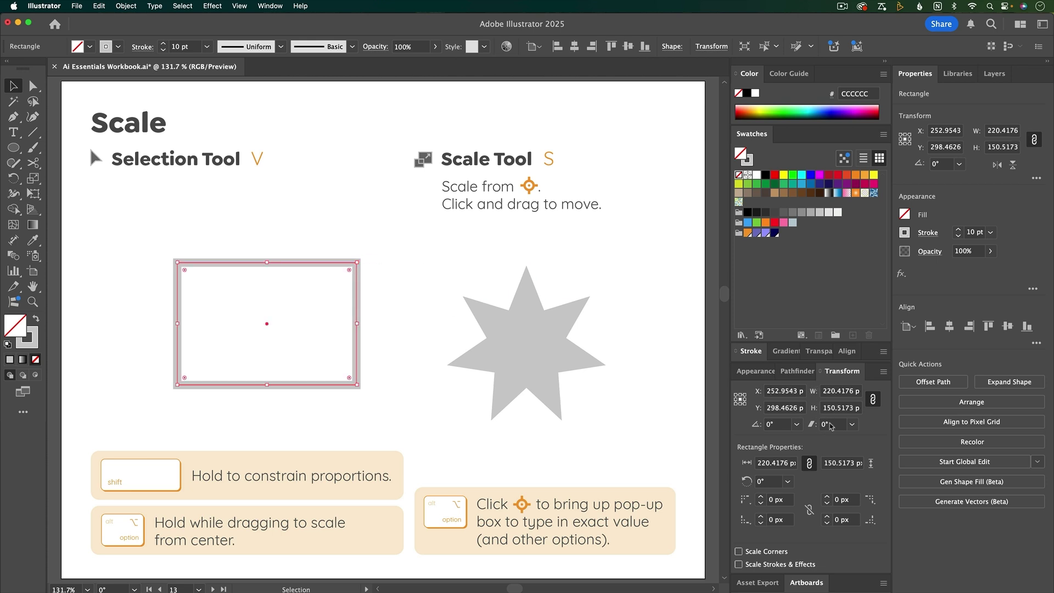
{"action": "left_click_drag", "start_coordinate": [357, 262], "coordinate": [262, 279]}
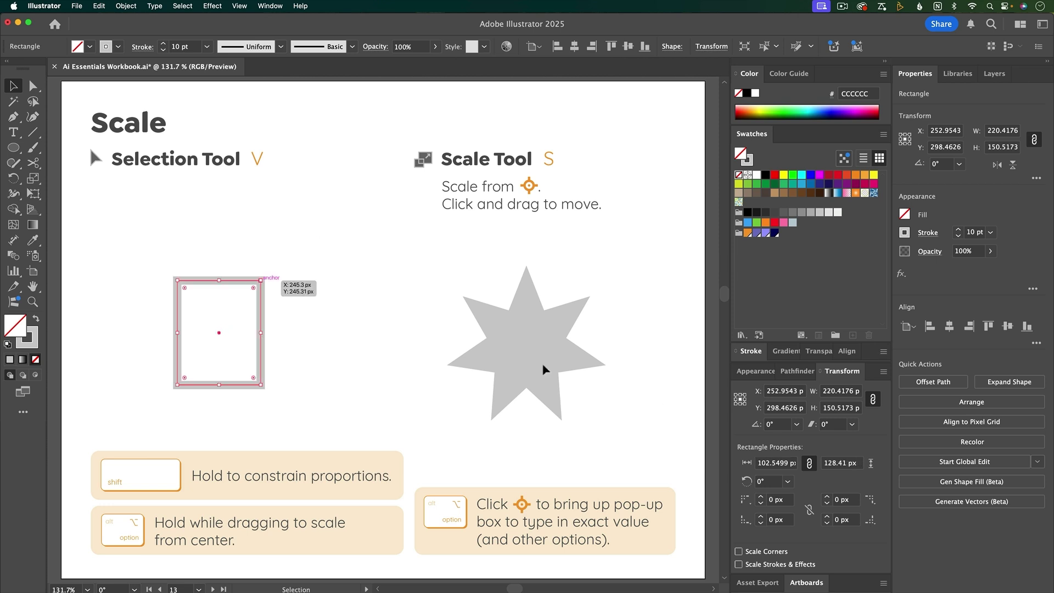
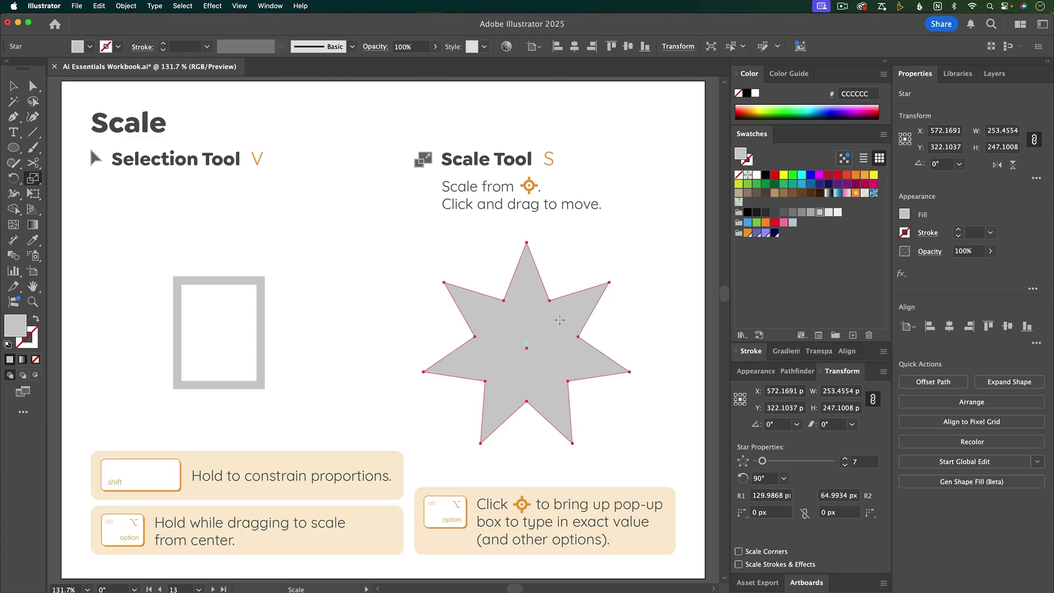
- Set the scale origin at the star's upper-right point and shrink the star proportionally to about 200 × 195 px
{"action": "left_click", "coordinate": [594, 295]}
{"action": "left_click_drag", "start_coordinate": [499, 405], "coordinate": [529, 393]}
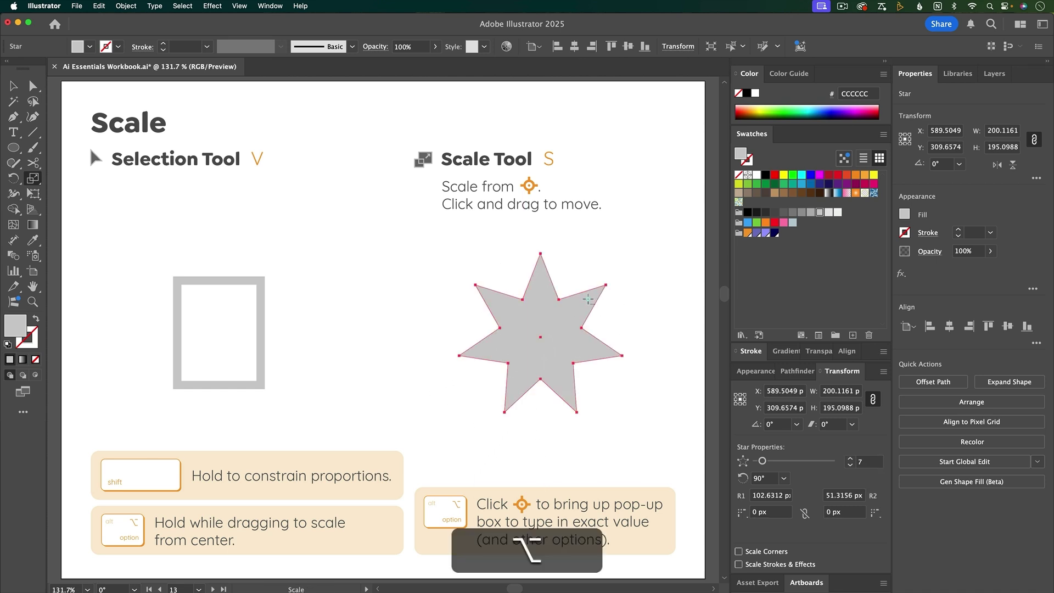
- From an origin in the star's upper-right arm, preview exact scaling at 50% uniform, then non-uniform at 100% horizontal and 50% vertical
{"action": "left_click", "coordinate": [588, 299], "text": "alt"}
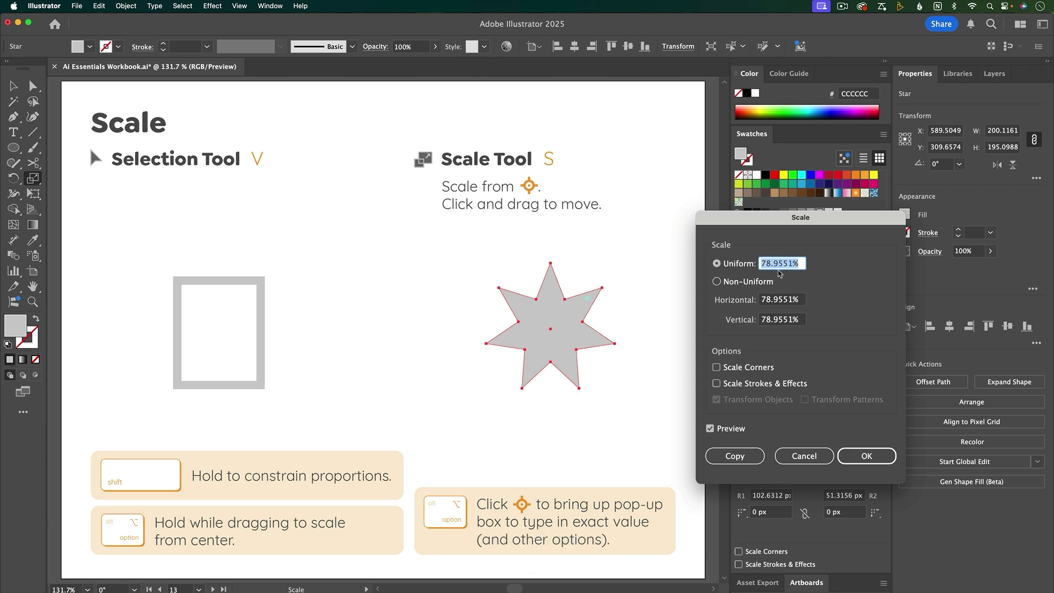
{"action": "type", "text": "50"}
{"action": "key", "text": "Tab"}
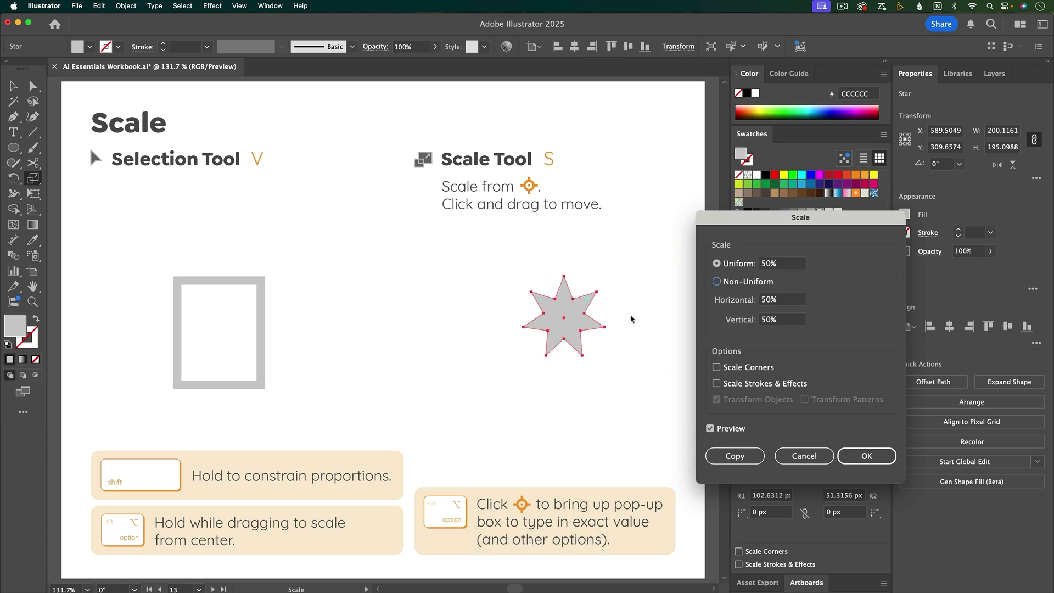
{"action": "left_click", "coordinate": [719, 282]}
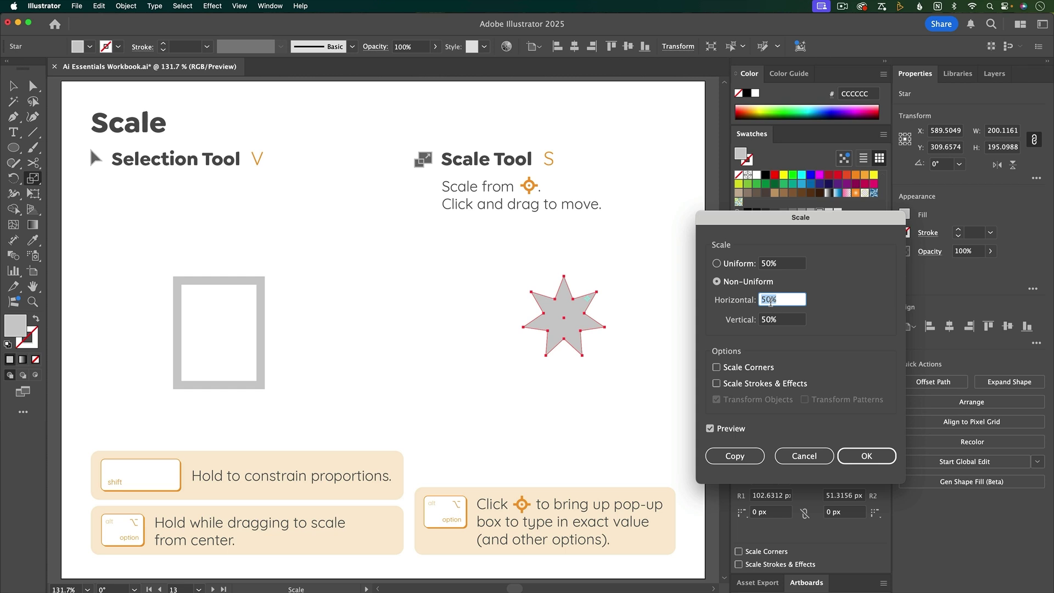
{"action": "type", "text": "100"}
{"action": "key", "text": "Tab"}
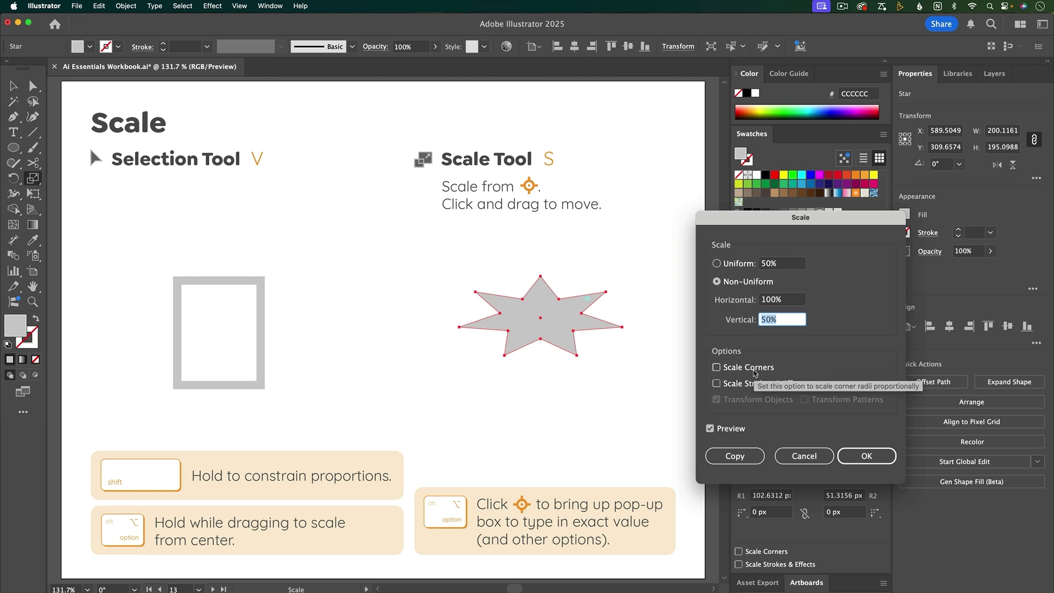
- Apply the 50% uniform scaling to the star instead, then return to the Selection tool and deselect the star
{"action": "left_click", "coordinate": [717, 263]}
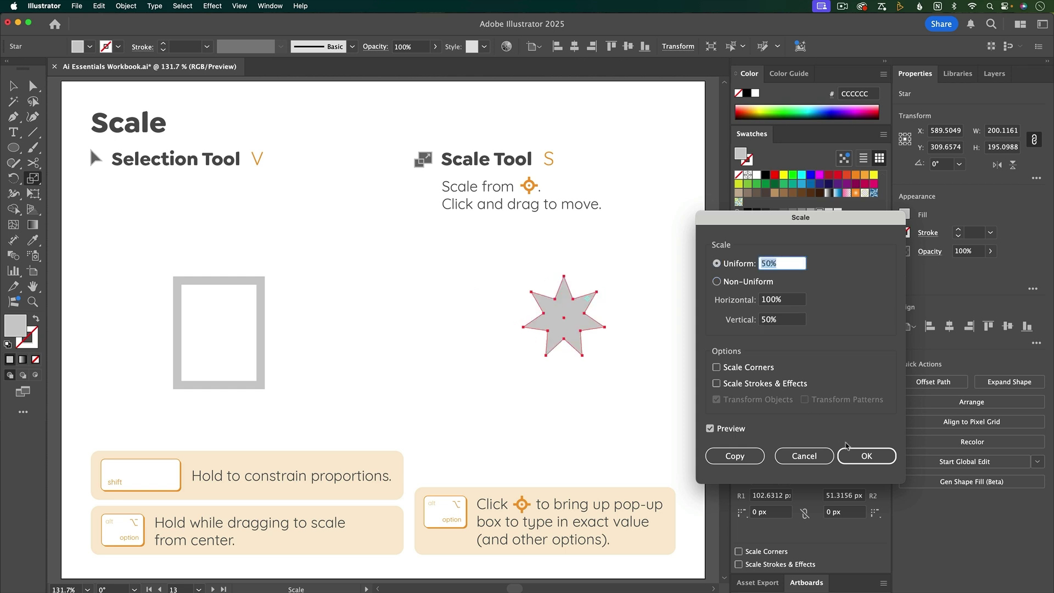
{"action": "left_click", "coordinate": [856, 455]}
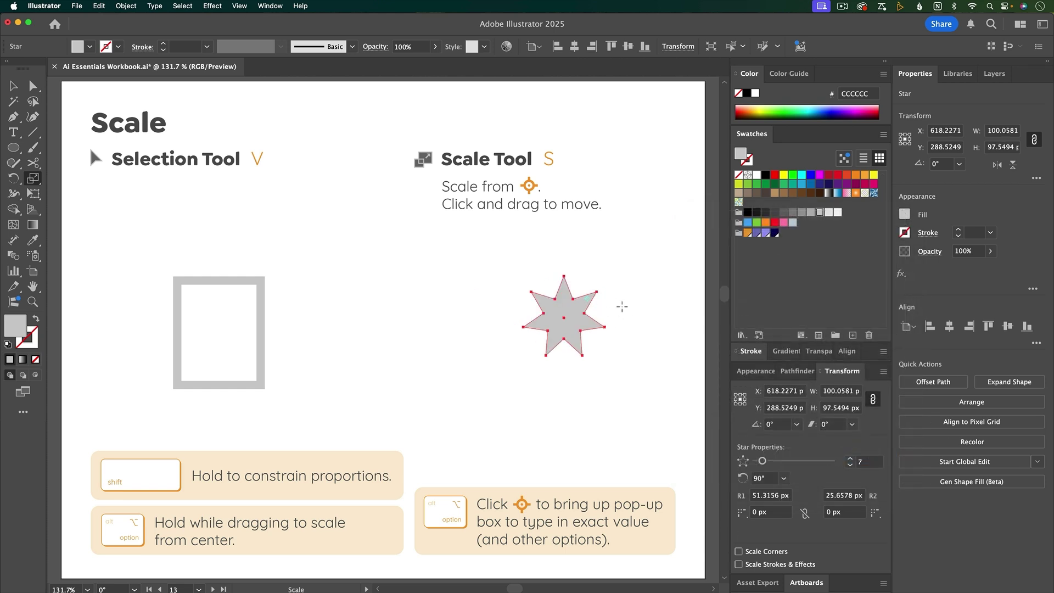
{"action": "key", "text": "v"}
{"action": "left_click", "coordinate": [616, 324]}
{"action": "left_click", "coordinate": [571, 324]}
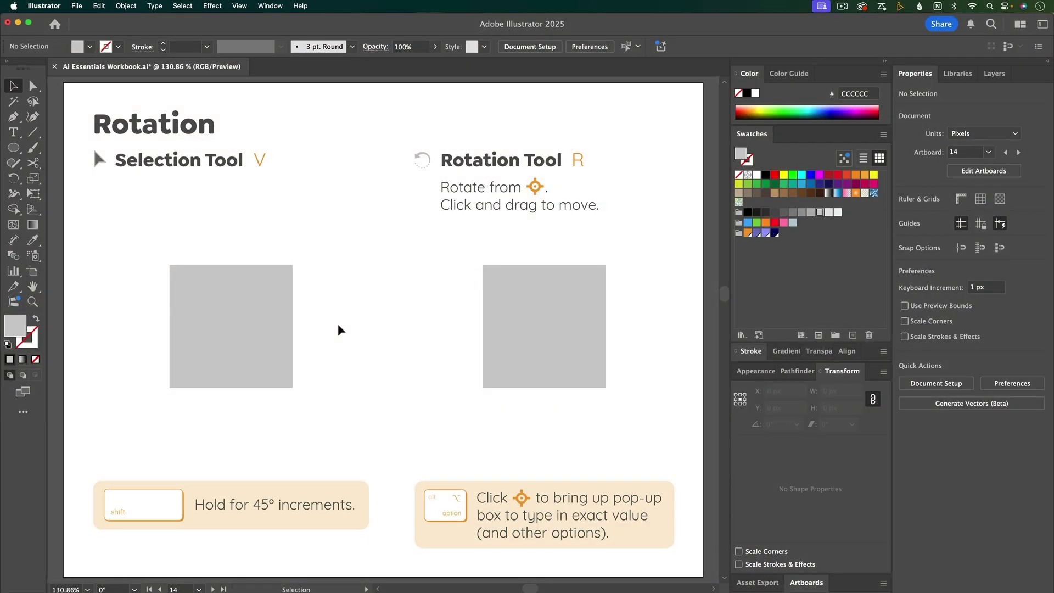
- Rotate the left square on the Rotation page about its centre to 270°, undoing a trial rotation
{"action": "left_click", "coordinate": [269, 325]}
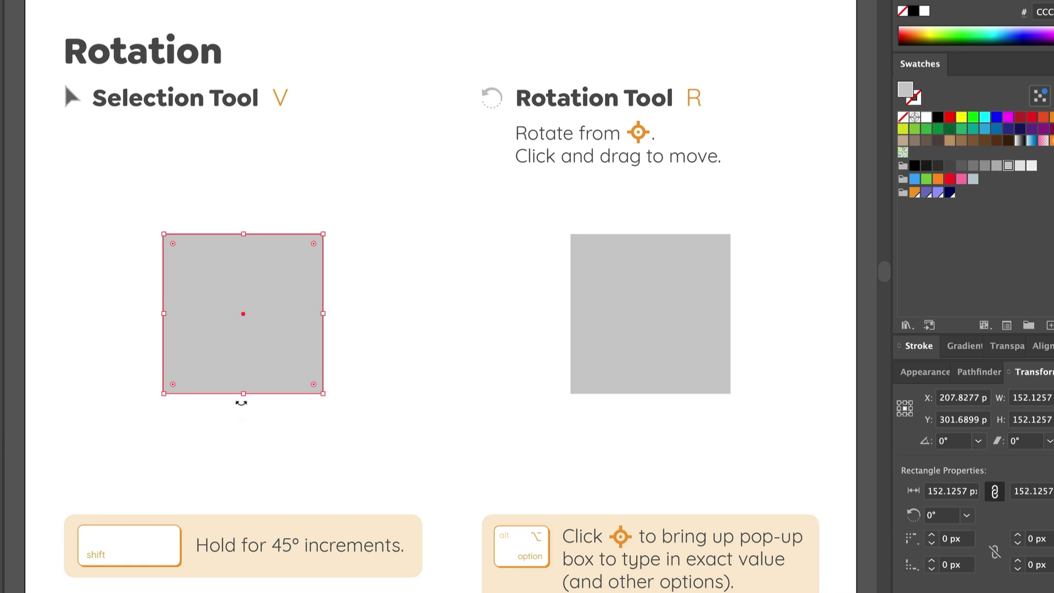
{"action": "left_click_drag", "start_coordinate": [241, 403], "coordinate": [131, 414]}
{"action": "key", "text": "super+z"}
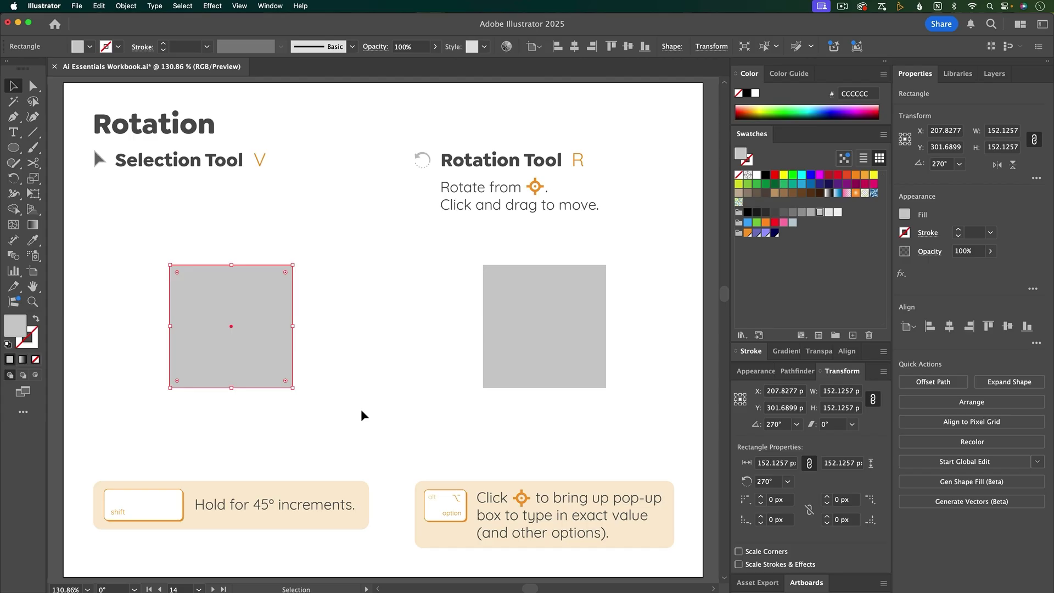
- With the Rotate tool, turn the right square about its centre to about 1.5°, then around a point below its lower-left corner to about 16.3°
{"action": "left_click", "coordinate": [515, 358]}
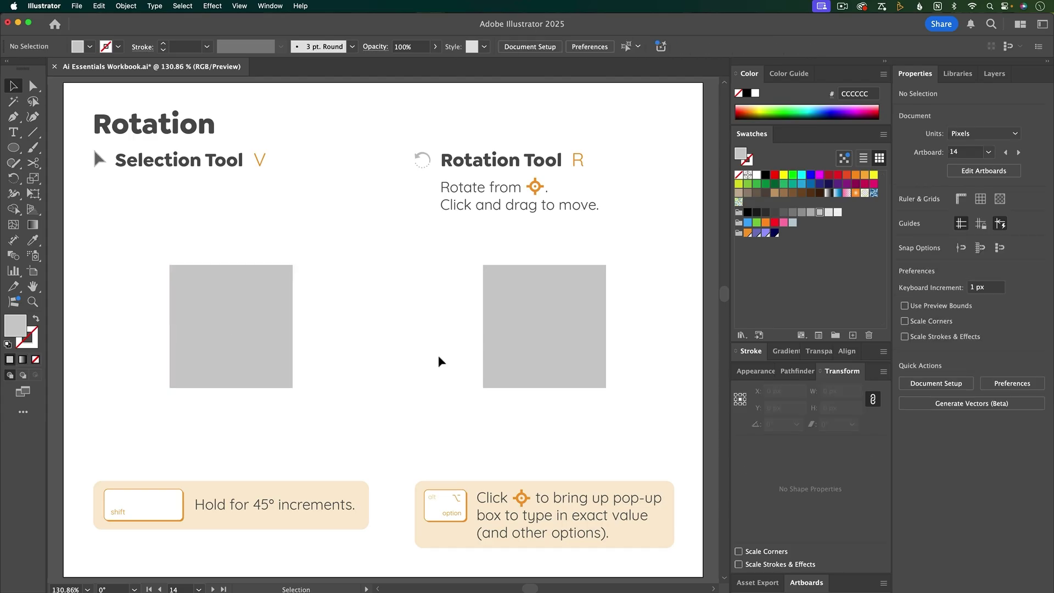
{"action": "left_click", "coordinate": [515, 354]}
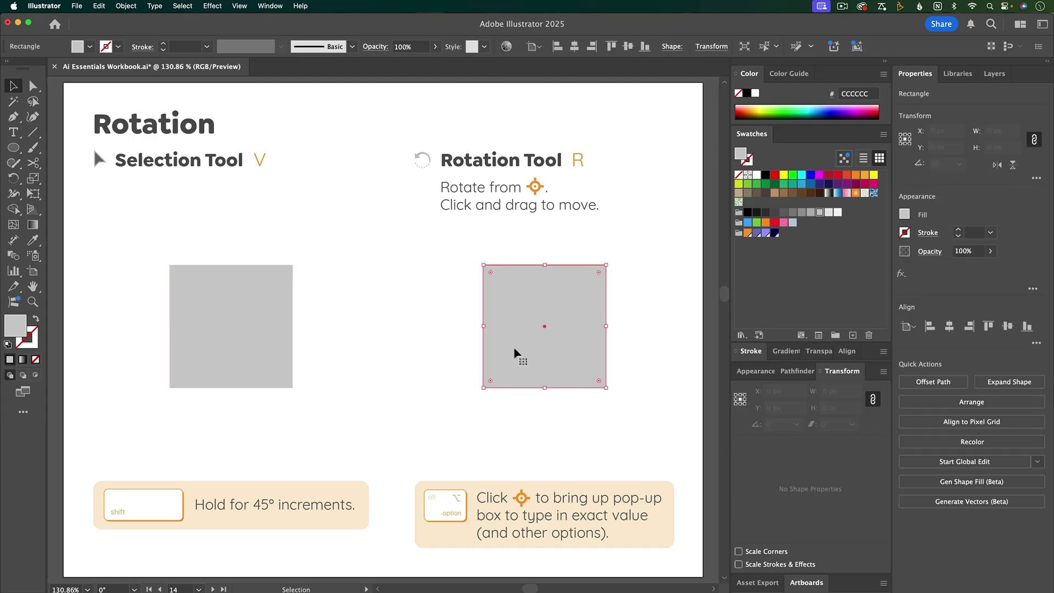
{"action": "left_click", "coordinate": [15, 179]}
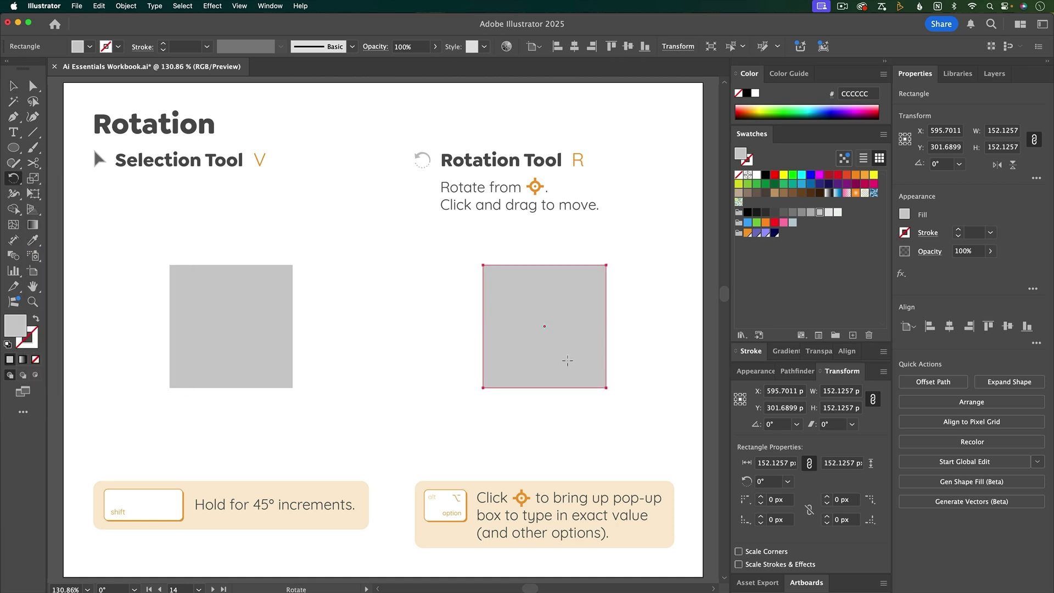
{"action": "mouse_move", "coordinate": [629, 389]}
{"action": "left_mouse_down"}
{"action": "mouse_move", "coordinate": [640, 364]}
{"action": "mouse_move", "coordinate": [614, 282]}
{"action": "mouse_move", "coordinate": [576, 265]}
{"action": "mouse_move", "coordinate": [490, 282]}
{"action": "mouse_move", "coordinate": [579, 270]}
{"action": "mouse_move", "coordinate": [653, 370]}
{"action": "mouse_move", "coordinate": [638, 394]}
{"action": "left_mouse_up"}
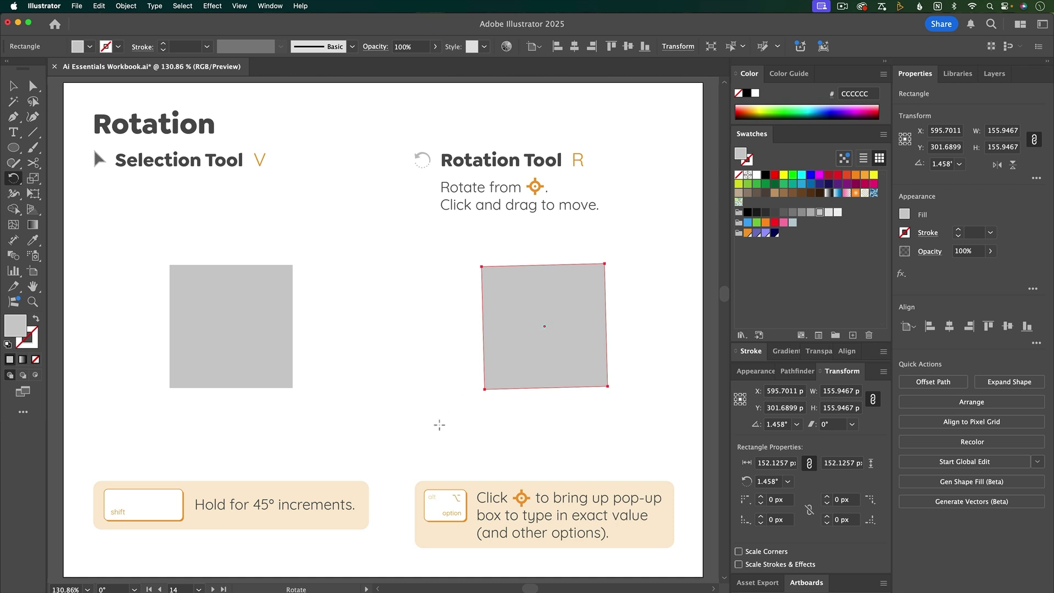
{"action": "left_click_drag", "start_coordinate": [604, 444], "coordinate": [547, 406]}
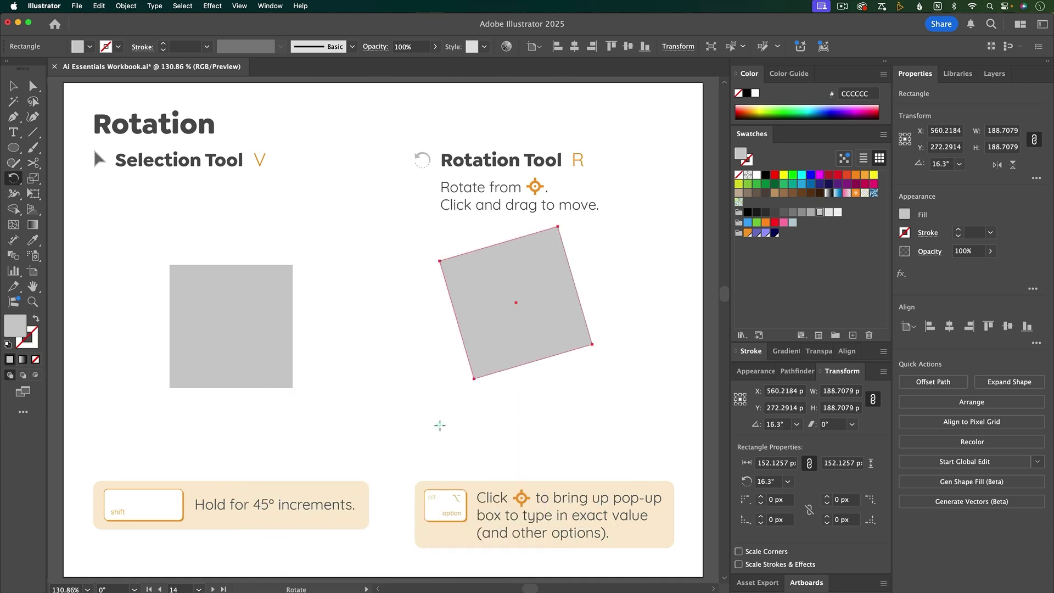
- Rotate the right square by exactly 50° around the same point below it, and return to the Selection tool
{"action": "left_click", "coordinate": [439, 425], "text": "alt"}
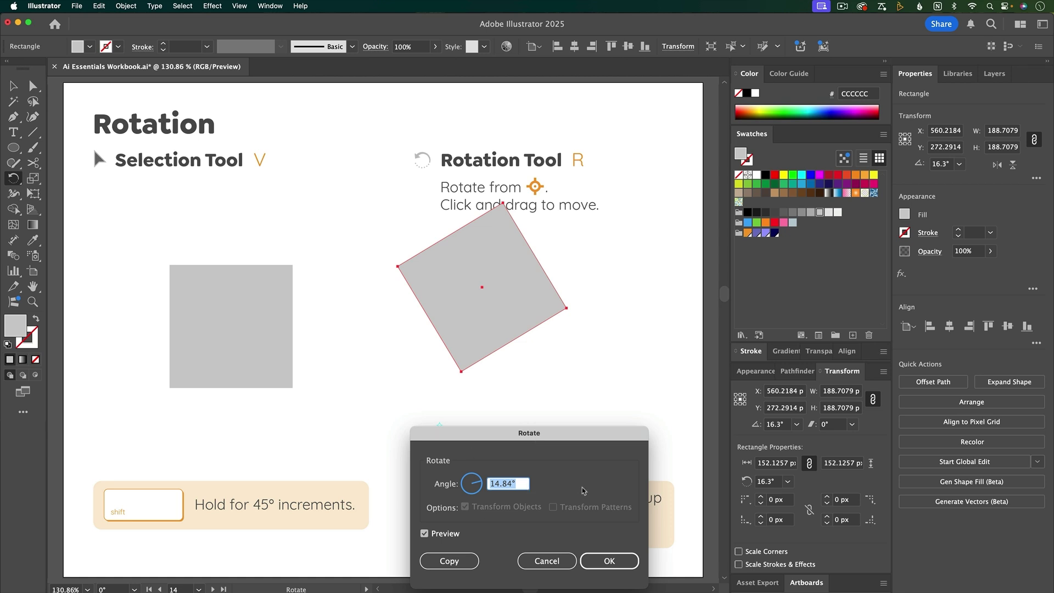
{"action": "type", "text": "50"}
{"action": "left_click", "coordinate": [609, 561]}
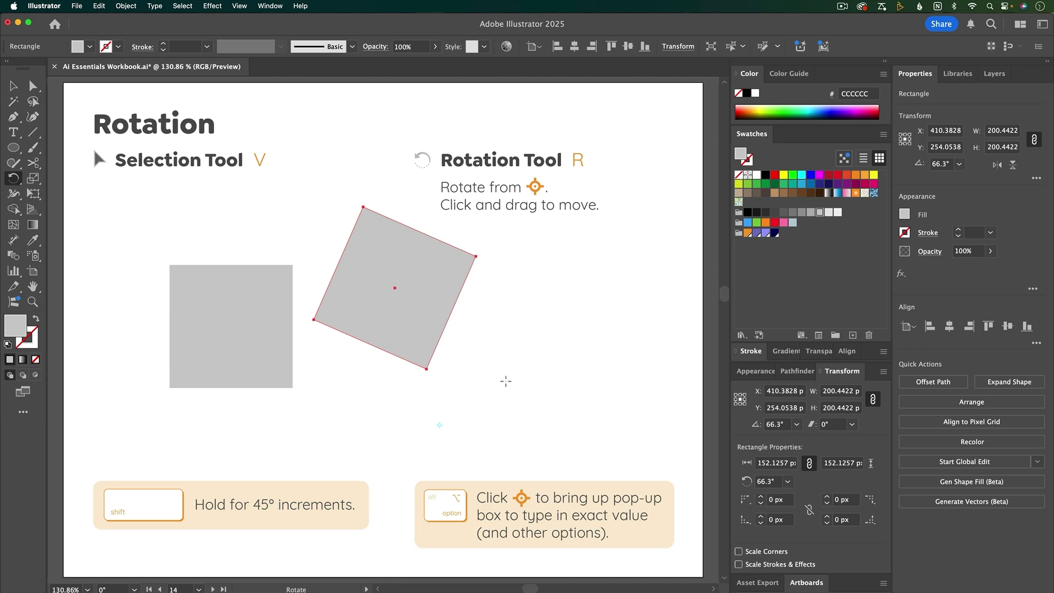
{"action": "key", "text": "v"}
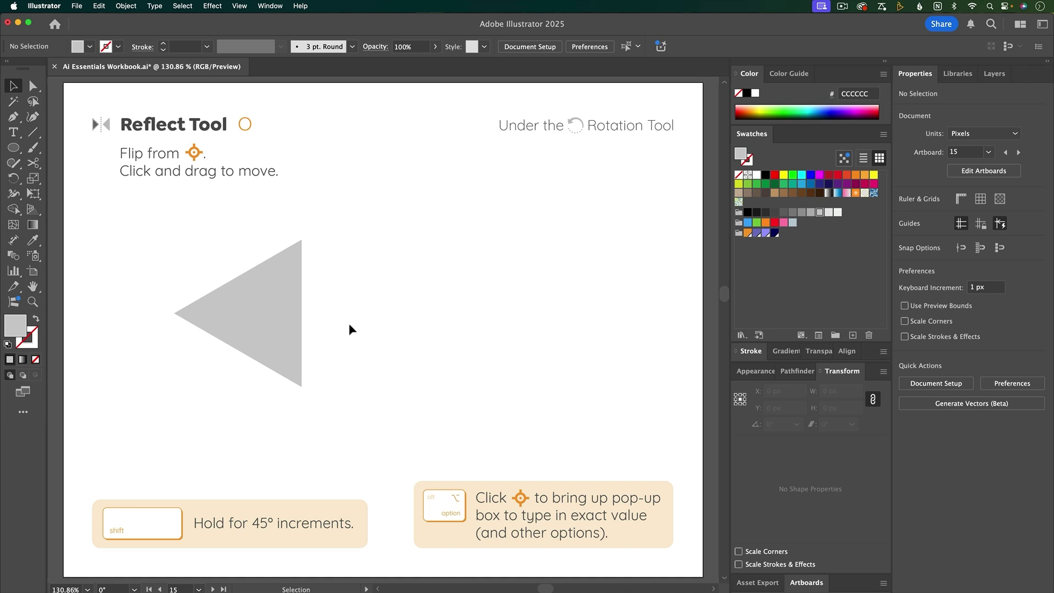
- Try to flip the triangle by stretching its tip across its vertical edge to about 190 px wide, and undo it
{"action": "left_click", "coordinate": [298, 328]}
{"action": "left_click_drag", "start_coordinate": [174, 314], "coordinate": [457, 325]}
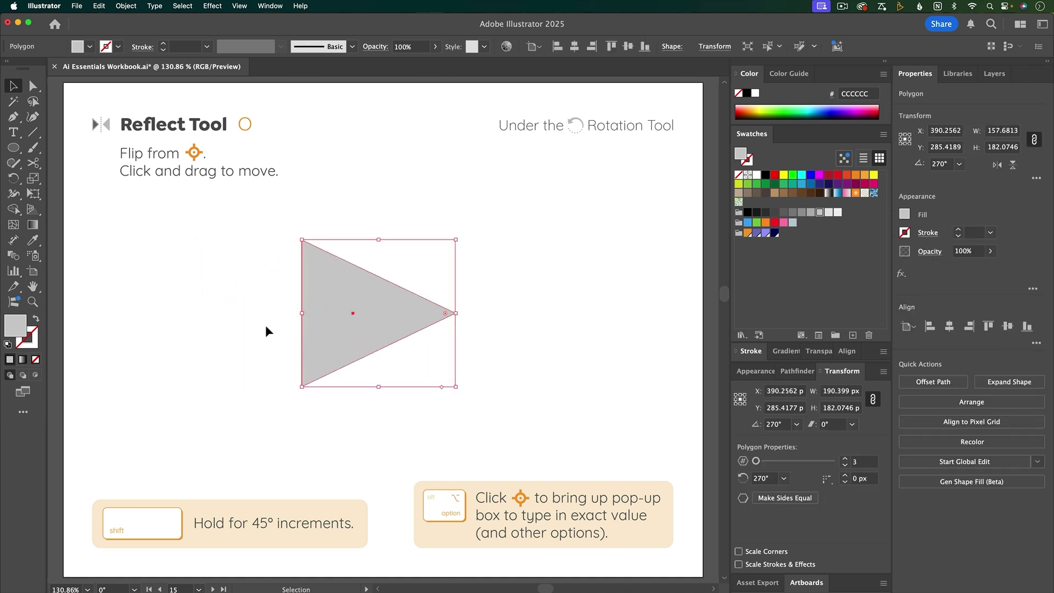
{"action": "key", "text": "super+z"}
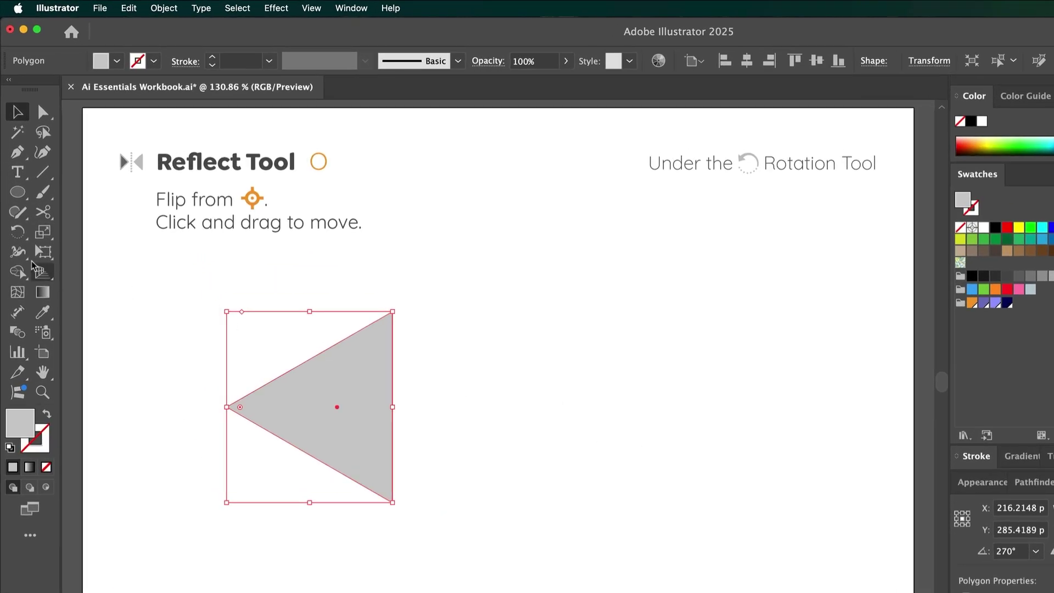
- Choose the Reflect tool, try an unconstrained reflection of the triangle about its centre, and undo it
{"action": "left_click", "coordinate": [14, 180]}
{"action": "left_click_drag", "start_coordinate": [20, 242], "coordinate": [127, 261]}
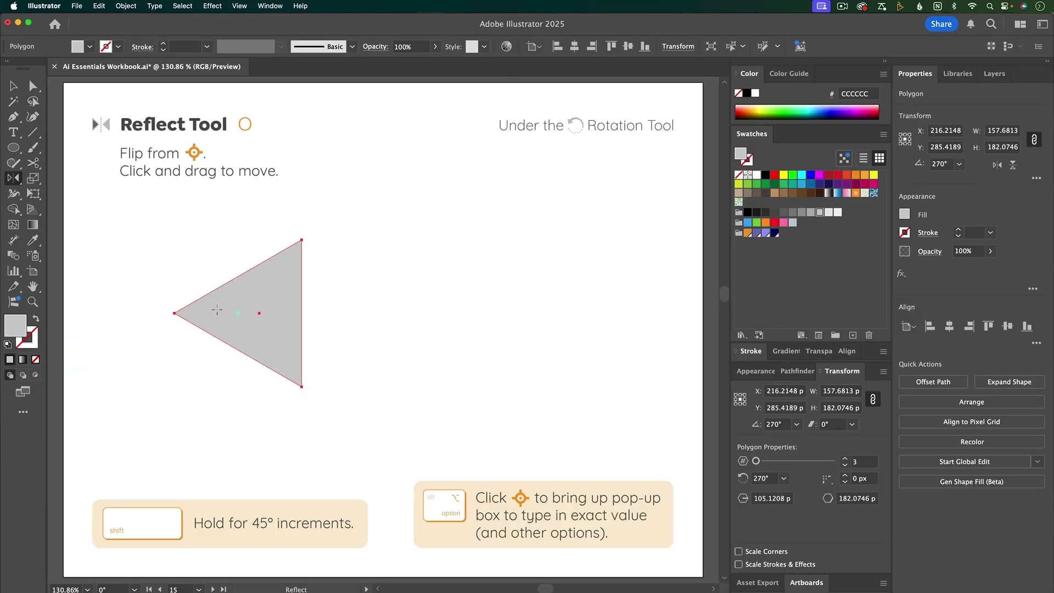
{"action": "left_click_drag", "start_coordinate": [209, 316], "coordinate": [393, 315]}
{"action": "key", "text": "super+z"}
- Reflect the triangle horizontally about its centre with constrained angles, then mirror it across its vertical left edge
{"action": "key", "text": "shift"}
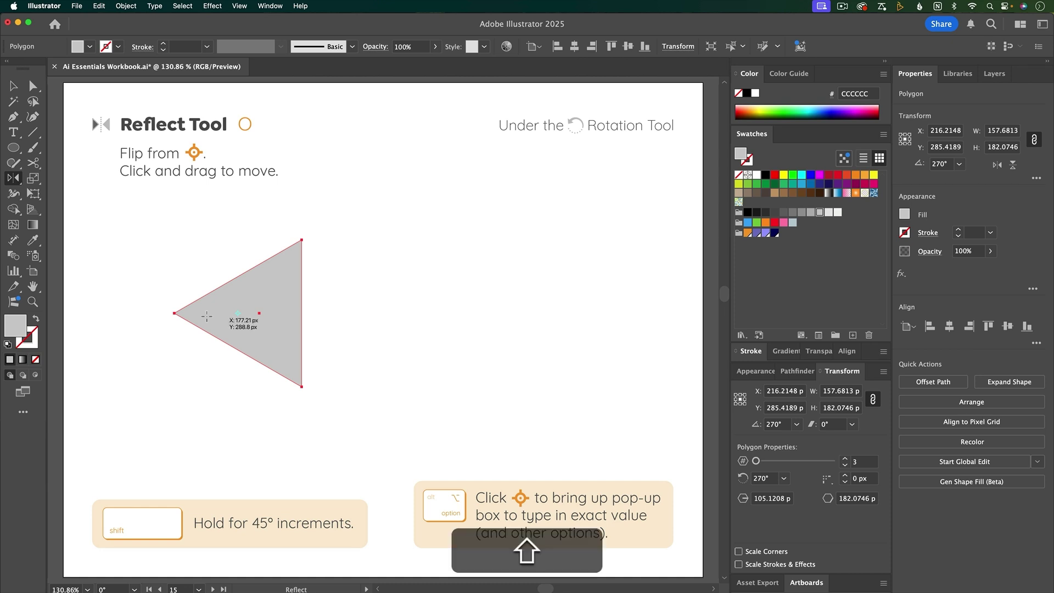
{"action": "left_click_drag", "start_coordinate": [206, 316], "coordinate": [370, 317]}
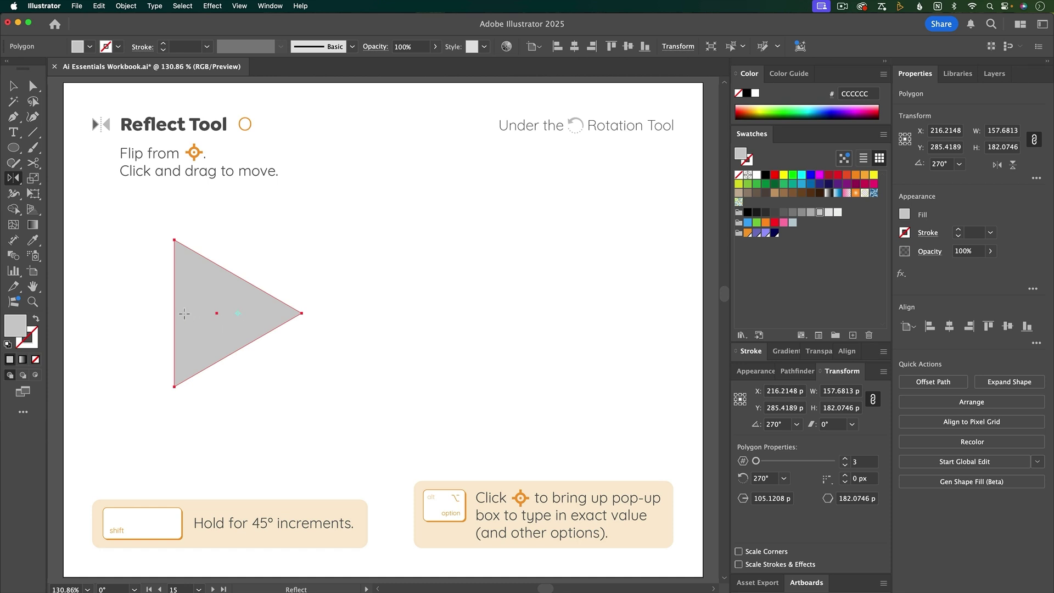
{"action": "left_click_drag", "start_coordinate": [166, 326], "coordinate": [318, 332]}
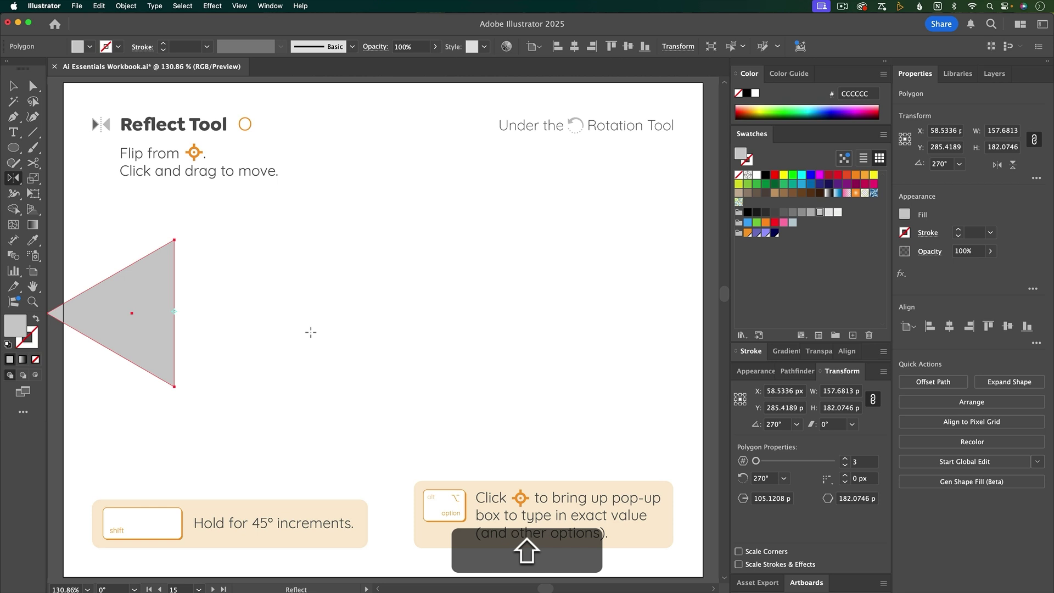
- Mirror the triangle back across its vertical edge, and preview the horizontal and vertical axis options in the Reflect dialog from that edge's midpoint
{"action": "left_click_drag", "start_coordinate": [157, 332], "coordinate": [291, 347]}
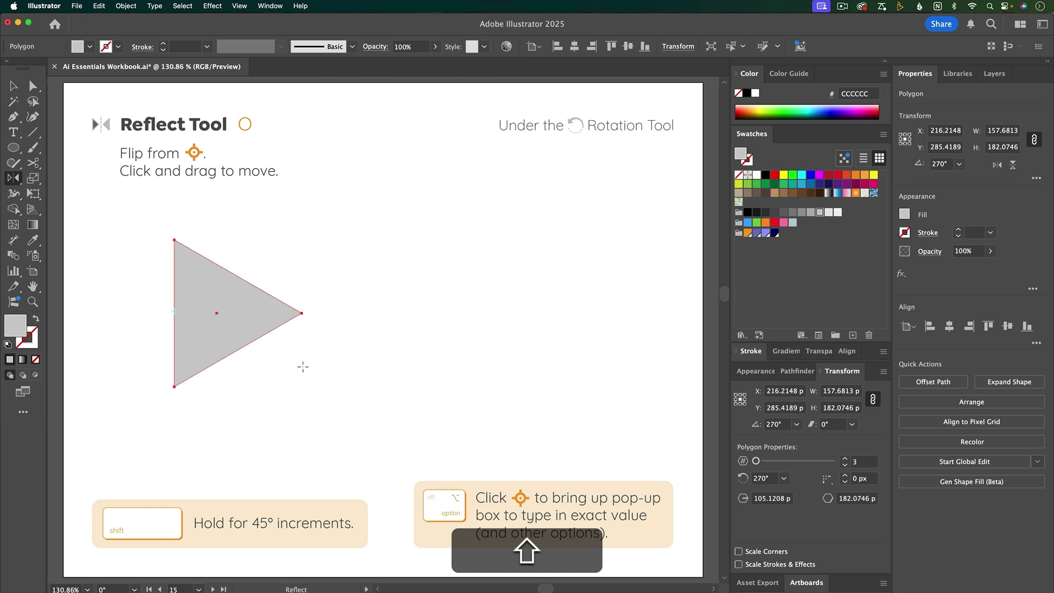
{"action": "left_click", "coordinate": [174, 311], "text": "alt"}
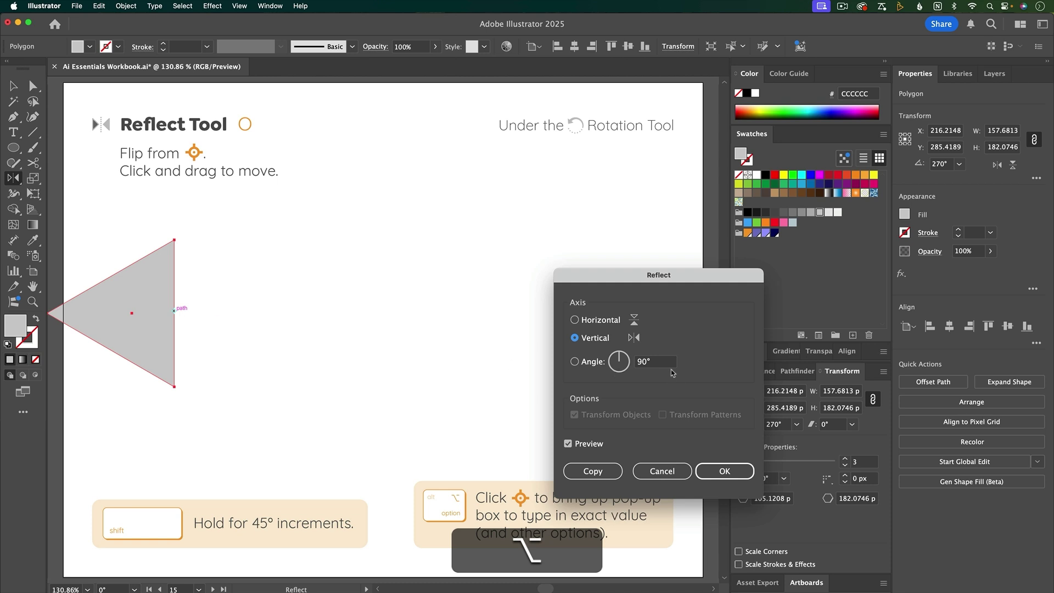
{"action": "left_click", "coordinate": [615, 322]}
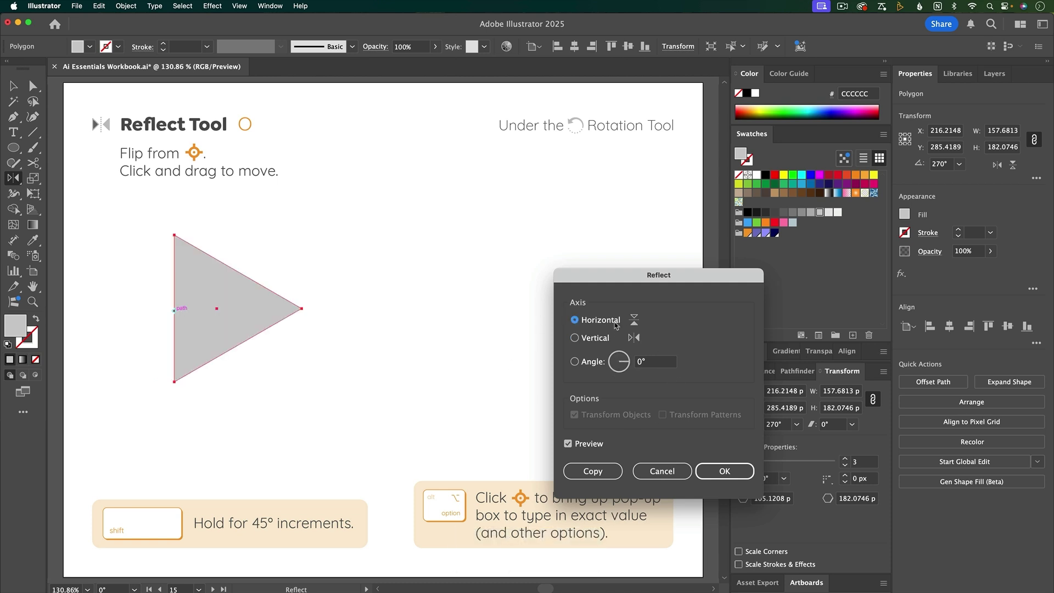
{"action": "left_click", "coordinate": [606, 341]}
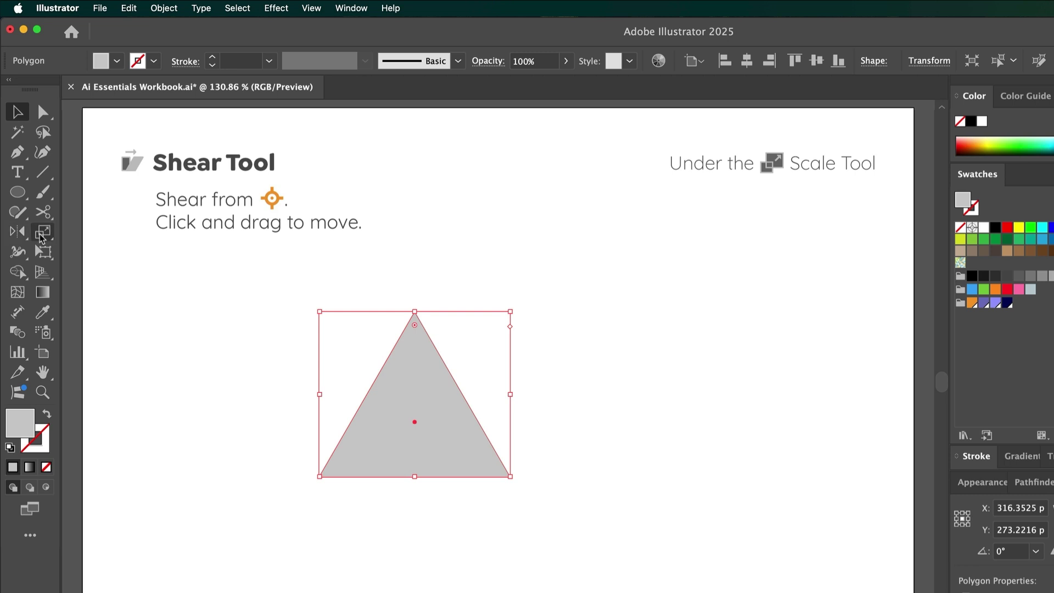
- Choose the Shear tool, try slanting the triangle freely and with constrained angles about its centre, and undo both attempts
{"action": "left_click", "coordinate": [33, 181]}
{"action": "left_click_drag", "start_coordinate": [43, 237], "coordinate": [103, 249]}
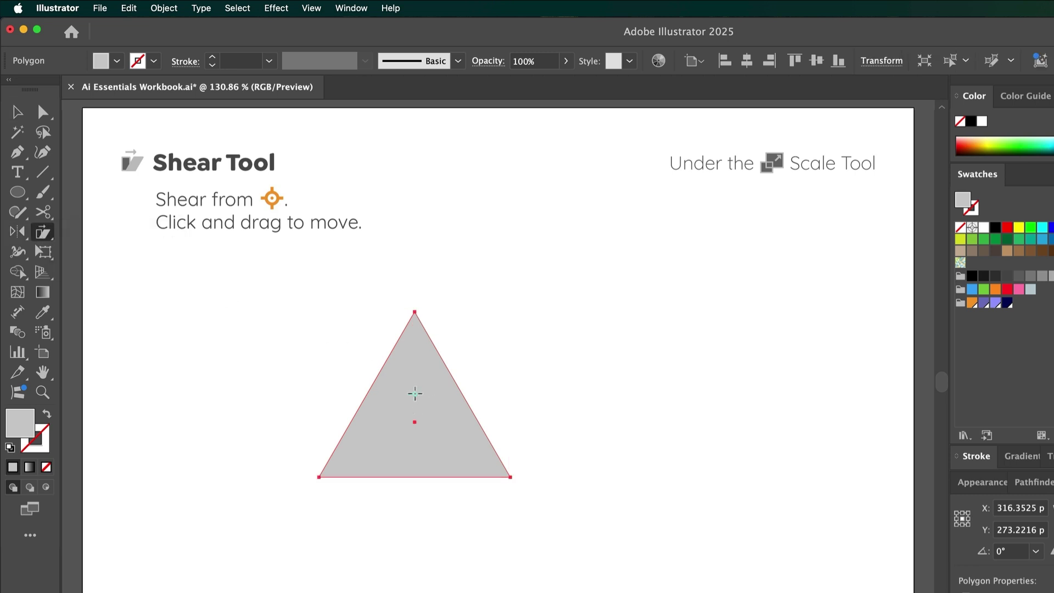
{"action": "left_click_drag", "start_coordinate": [409, 355], "coordinate": [430, 362]}
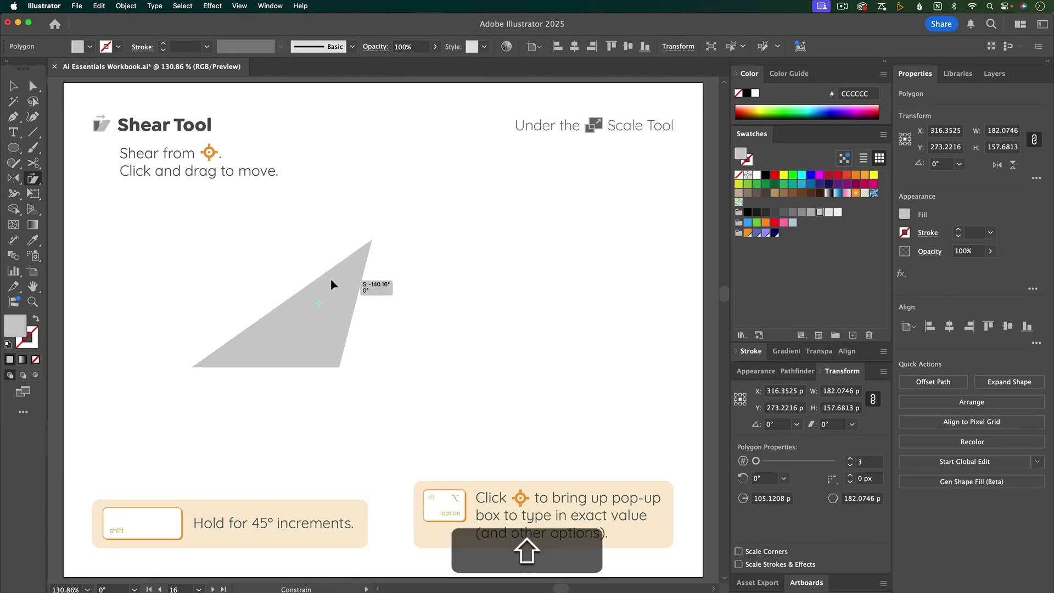
{"action": "left_click_drag", "start_coordinate": [331, 280], "coordinate": [273, 276]}
{"action": "key", "text": "super+z"}
{"action": "key", "text": "super+z"}
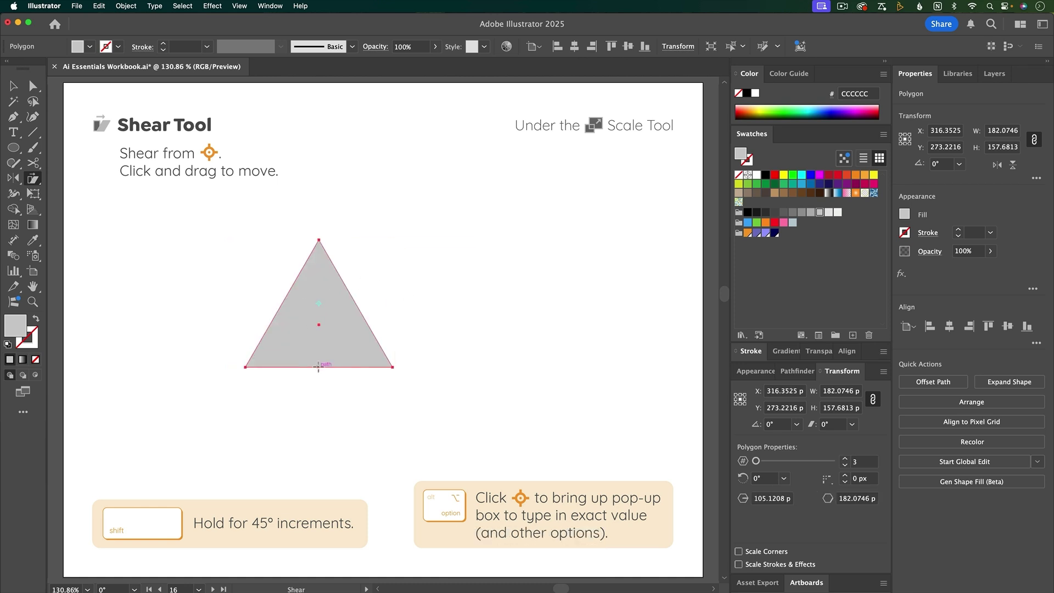
- Shear the triangle sideways from its base's midpoint to about 327 px wide, and apply a horizontal shear of exactly -20° from that point
{"action": "left_click_drag", "start_coordinate": [364, 279], "coordinate": [496, 312]}
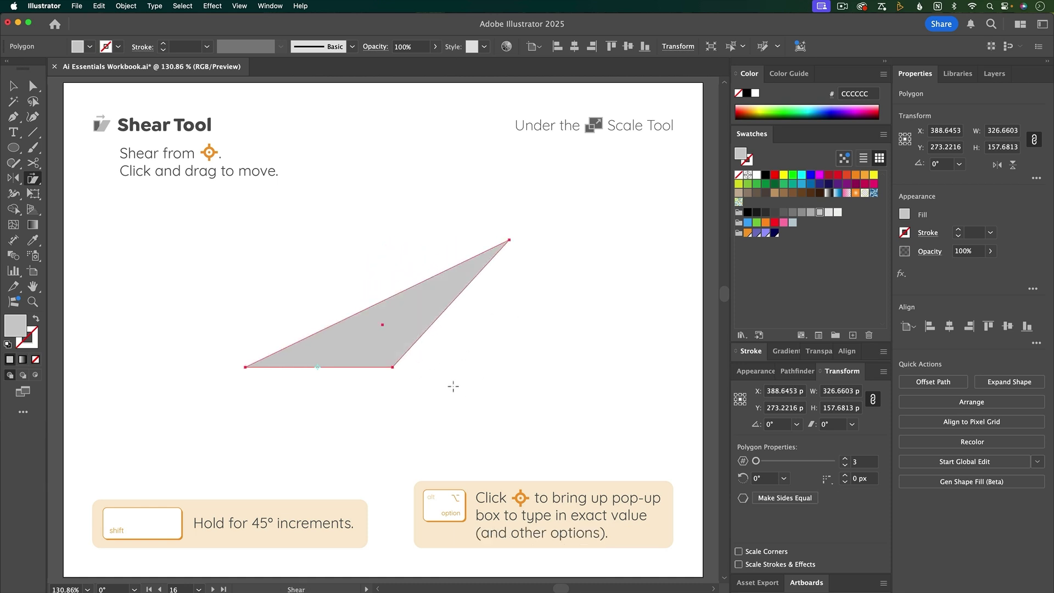
{"action": "left_click", "coordinate": [317, 366], "text": "alt"}
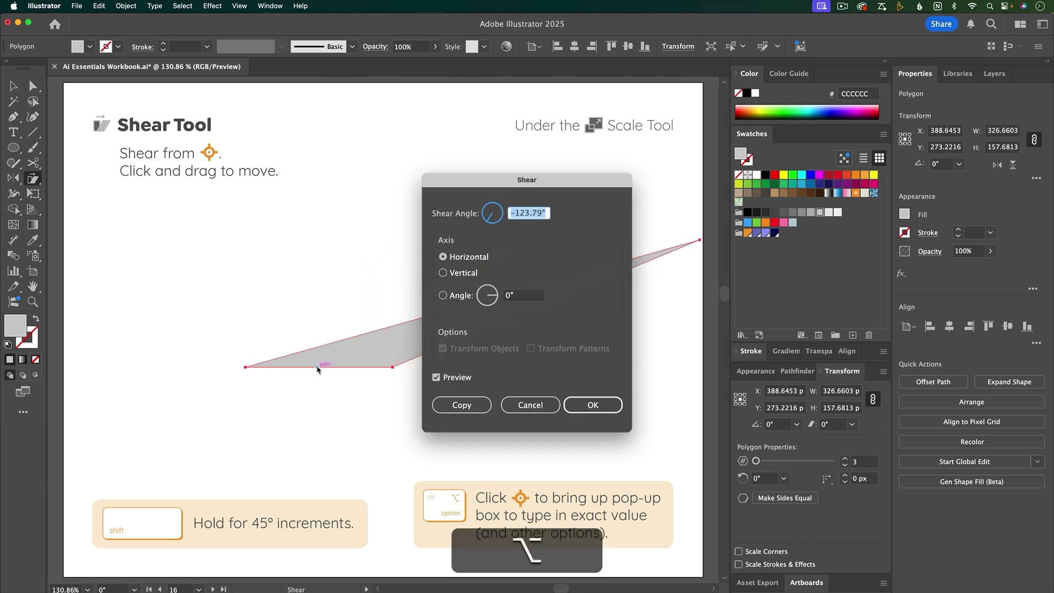
{"action": "type", "text": "-20"}
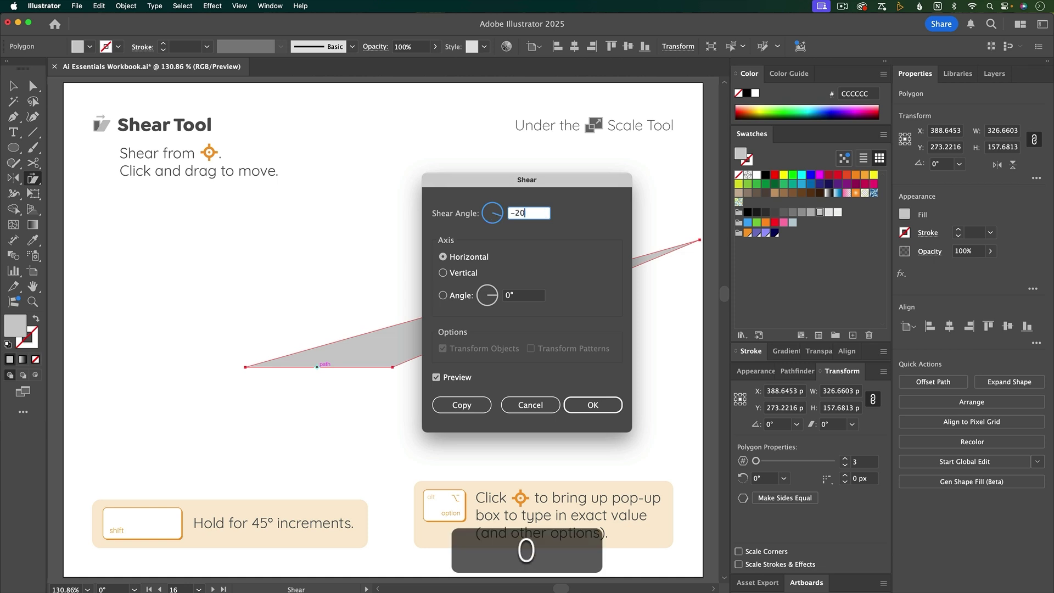
{"action": "key", "text": "Return"}
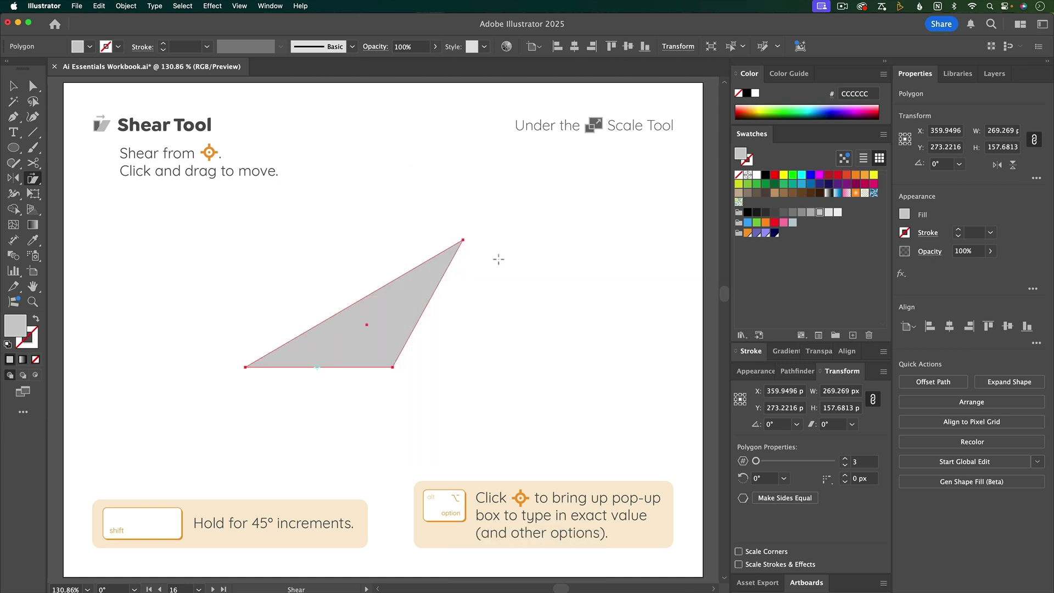
- Set the triangle's shear value to -30° in its transform properties
{"action": "left_click", "coordinate": [824, 427]}
{"action": "type", "text": "-30"}
{"action": "key", "text": "Return"}
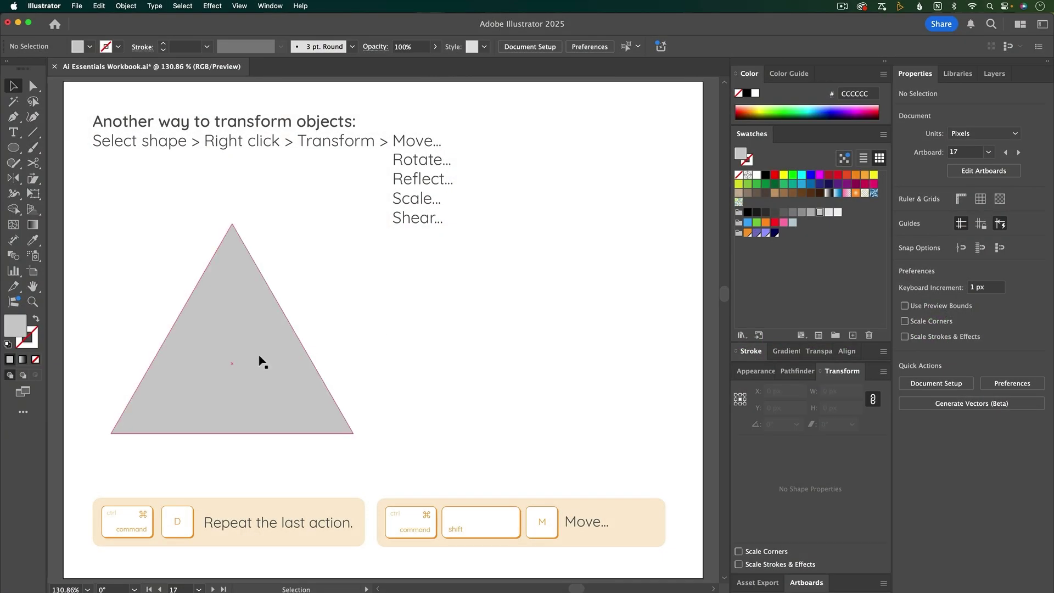
- Scale the large triangle on the artboard about other ways to transform objects uniformly to 50%
{"action": "left_click", "coordinate": [262, 362]}
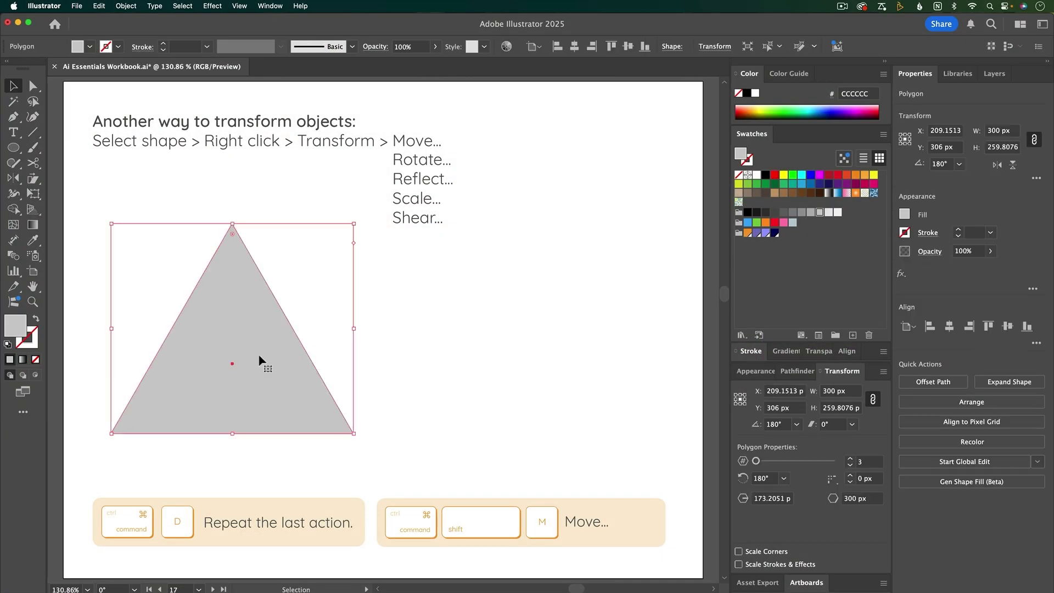
{"action": "right_click", "coordinate": [260, 360]}
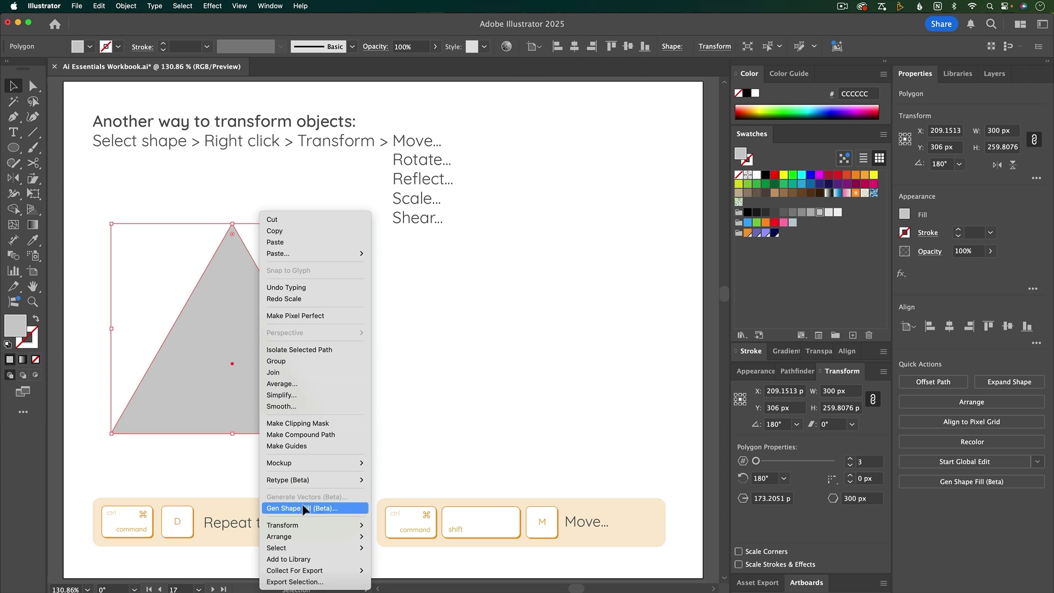
{"action": "mouse_move", "coordinate": [303, 524]}
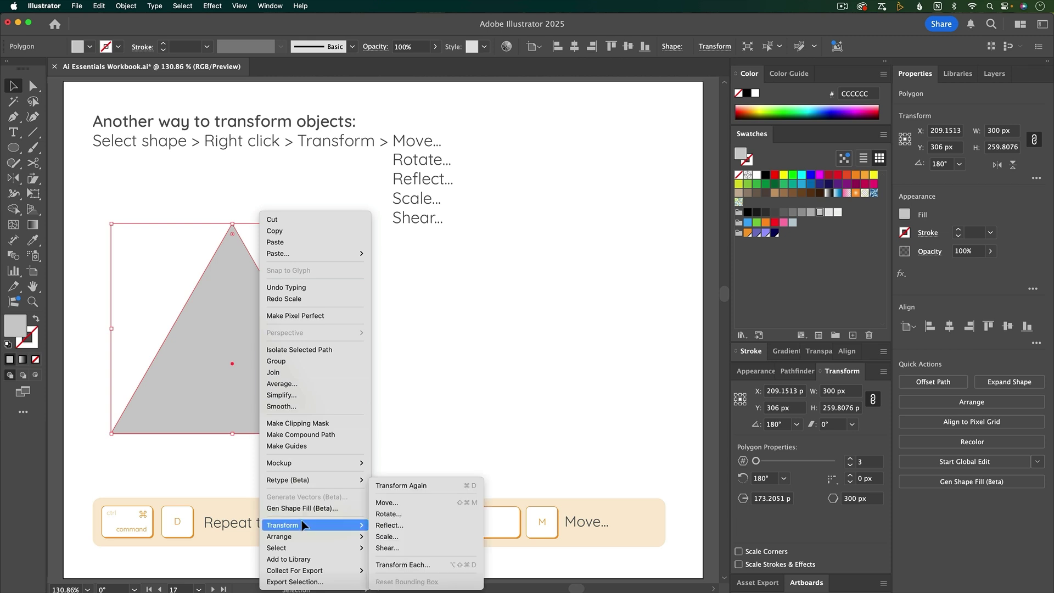
{"action": "left_click", "coordinate": [431, 539]}
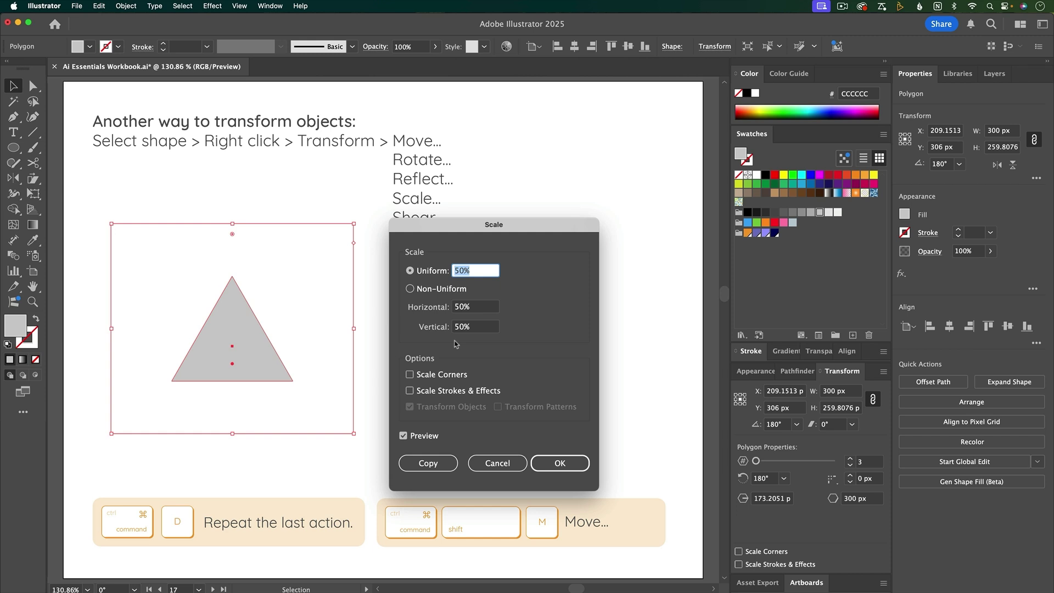
{"action": "left_click", "coordinate": [556, 463]}
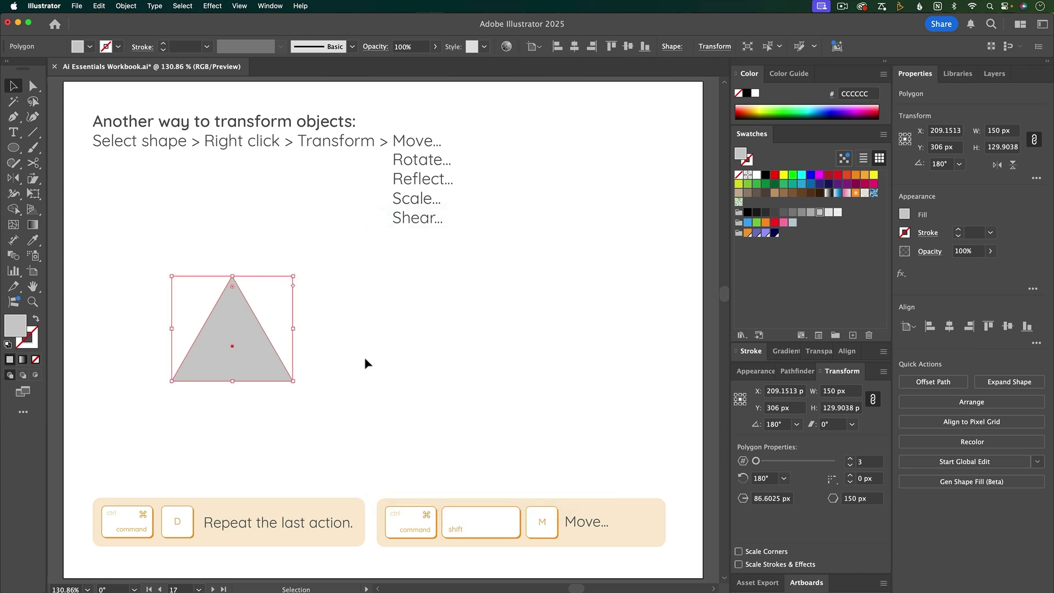
{"action": "left_click", "coordinate": [324, 399]}
{"action": "right_click", "coordinate": [264, 371]}
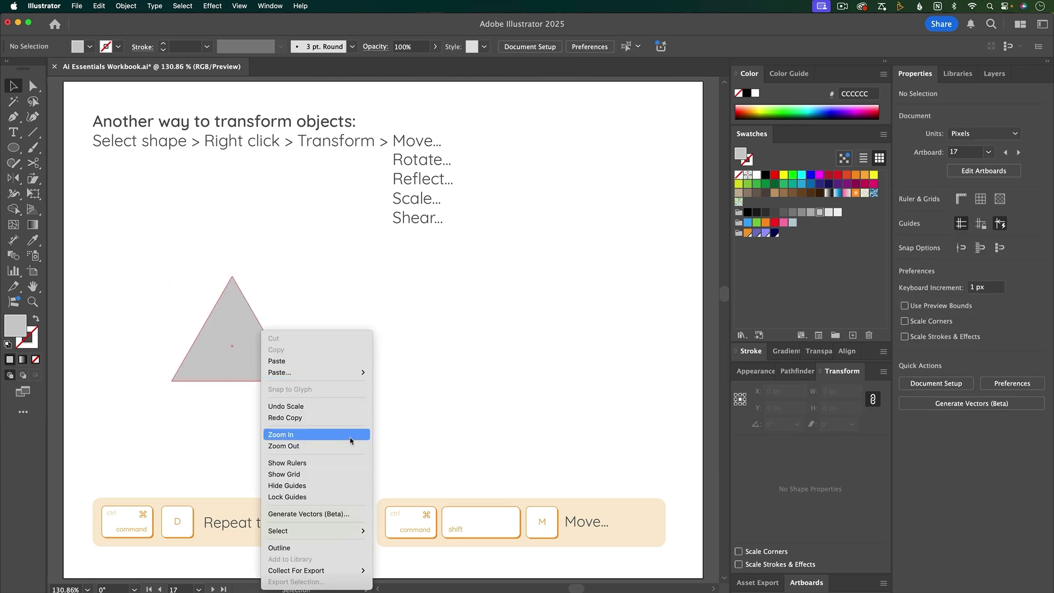
{"action": "left_click", "coordinate": [408, 440]}
- Make a copy of the triangle moved 150 px horizontally, and repeat the transformation twice to extend the row
{"action": "left_click", "coordinate": [269, 367]}
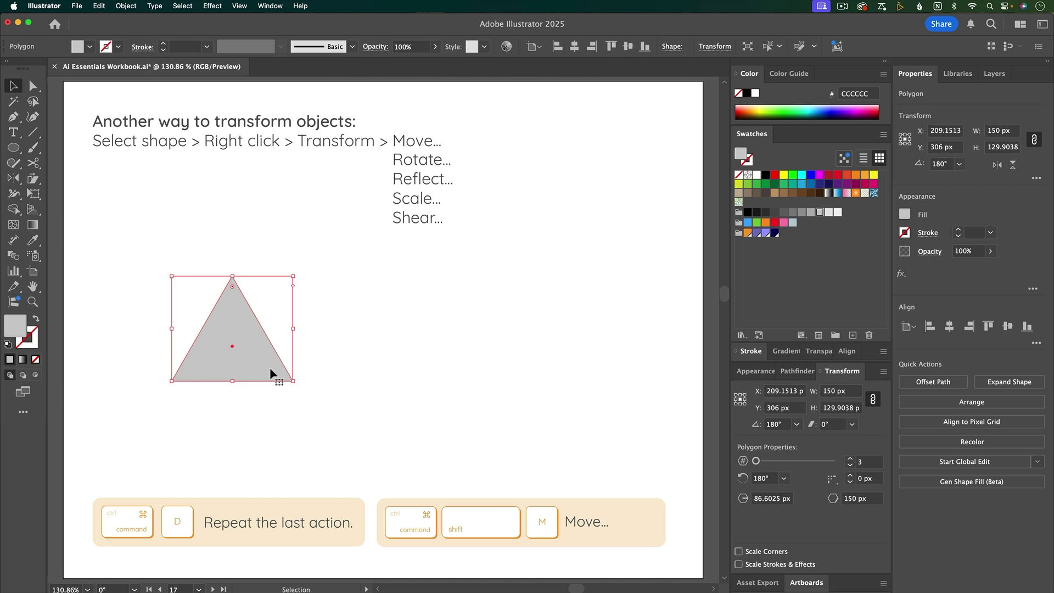
{"action": "right_click", "coordinate": [269, 367]}
{"action": "mouse_move", "coordinate": [329, 525]}
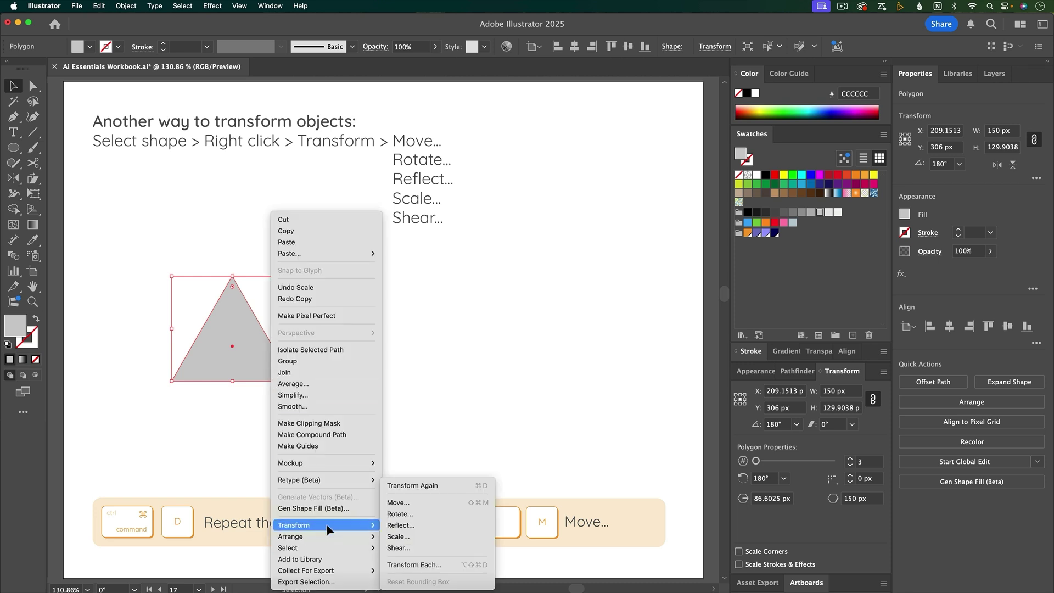
{"action": "left_click", "coordinate": [426, 504]}
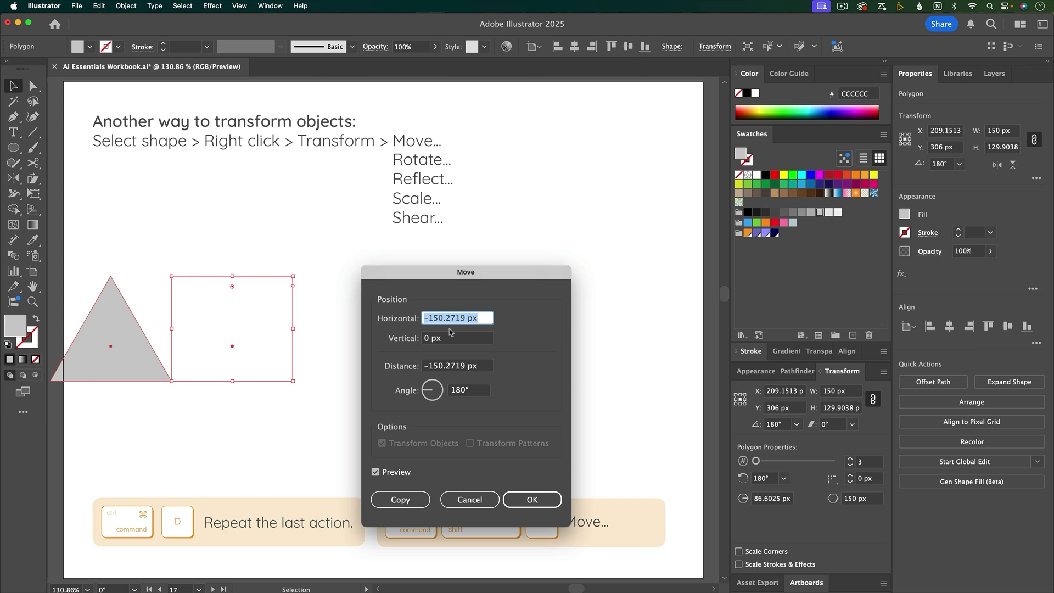
{"action": "type", "text": "150"}
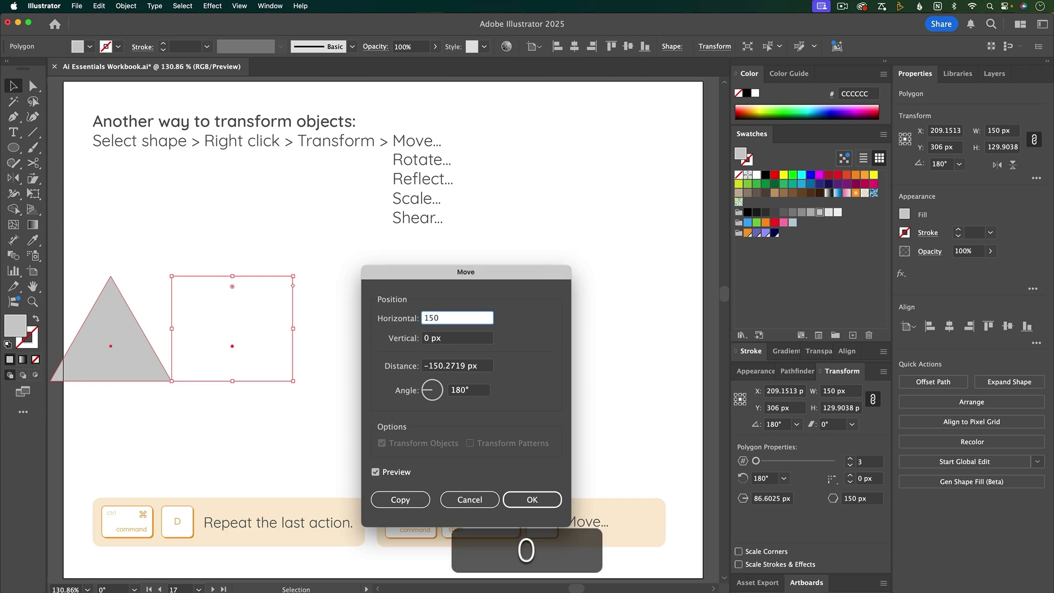
{"action": "left_click", "coordinate": [417, 497]}
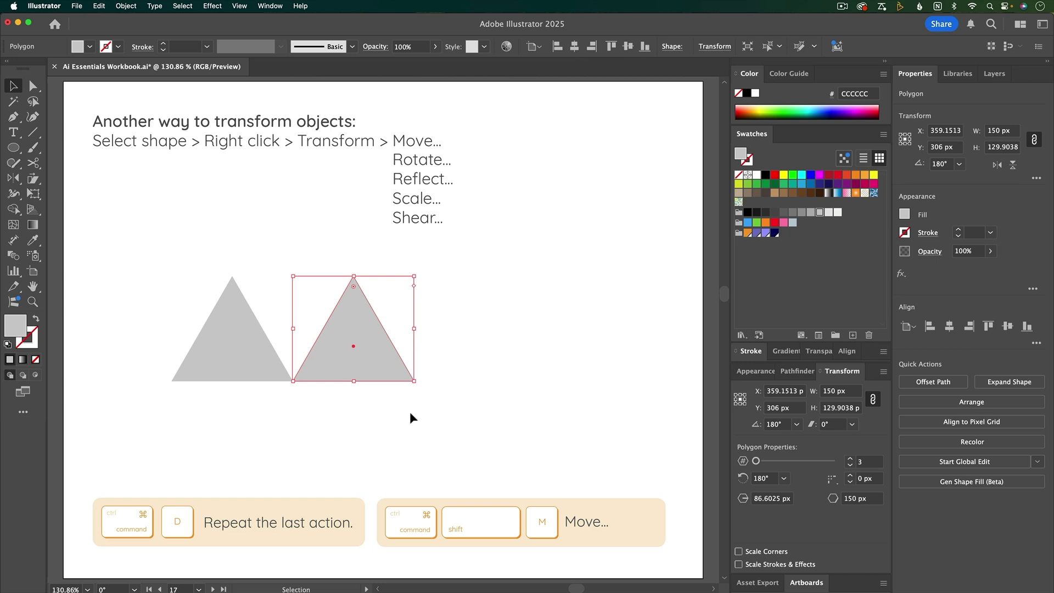
{"action": "key", "text": "super+d"}
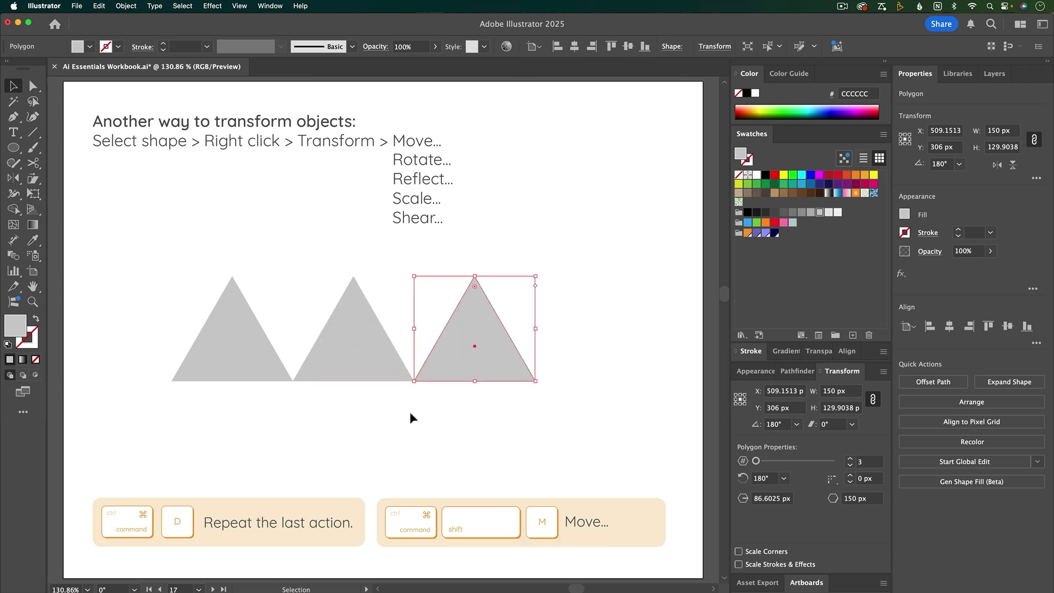
{"action": "key", "text": "super+d"}
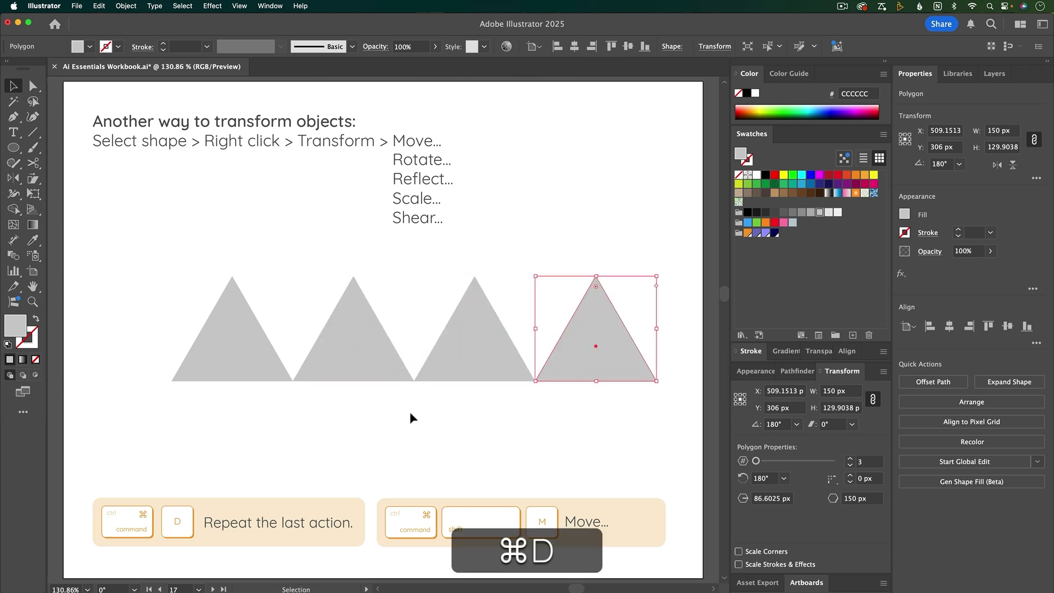